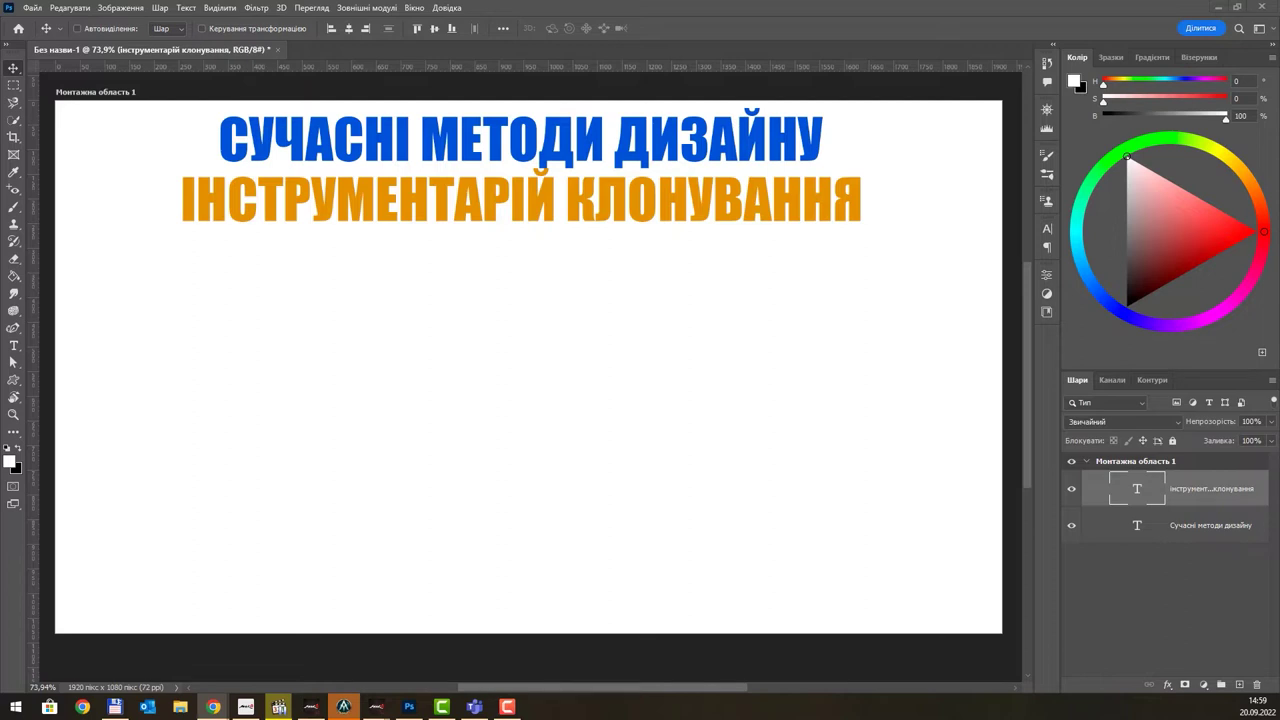
Step: Paste the street photo, scale it to about 143%, and place it beneath the two titles
key(ctrl+v)
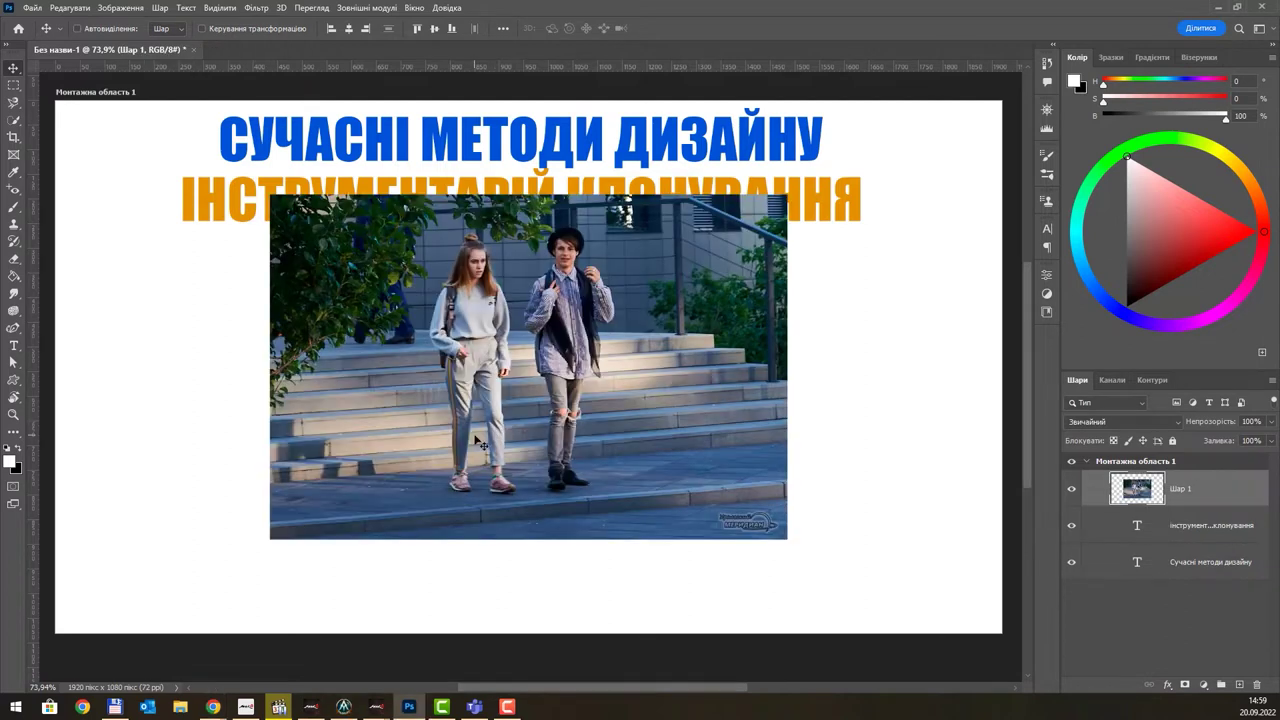
key(ctrl+t)
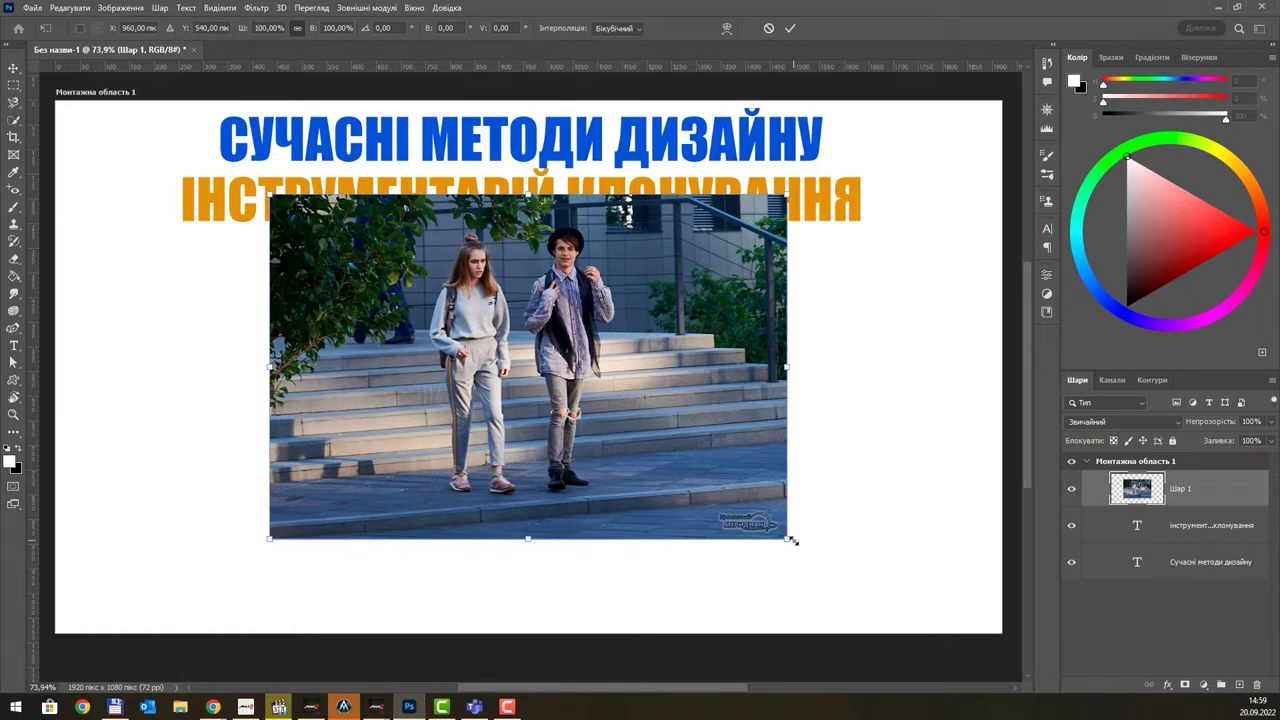
drag(789, 539, 948, 653)
drag(656, 319, 621, 330)
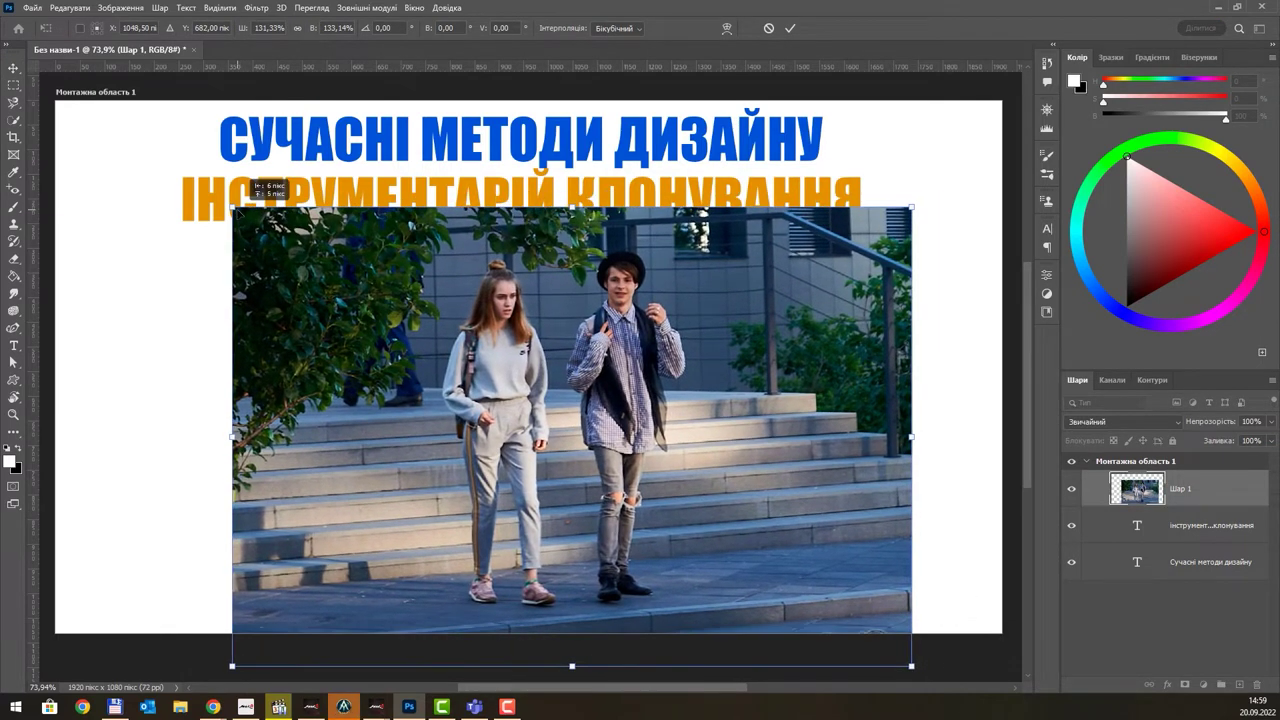
drag(236, 209, 170, 177)
drag(420, 225, 427, 301)
key(Return)
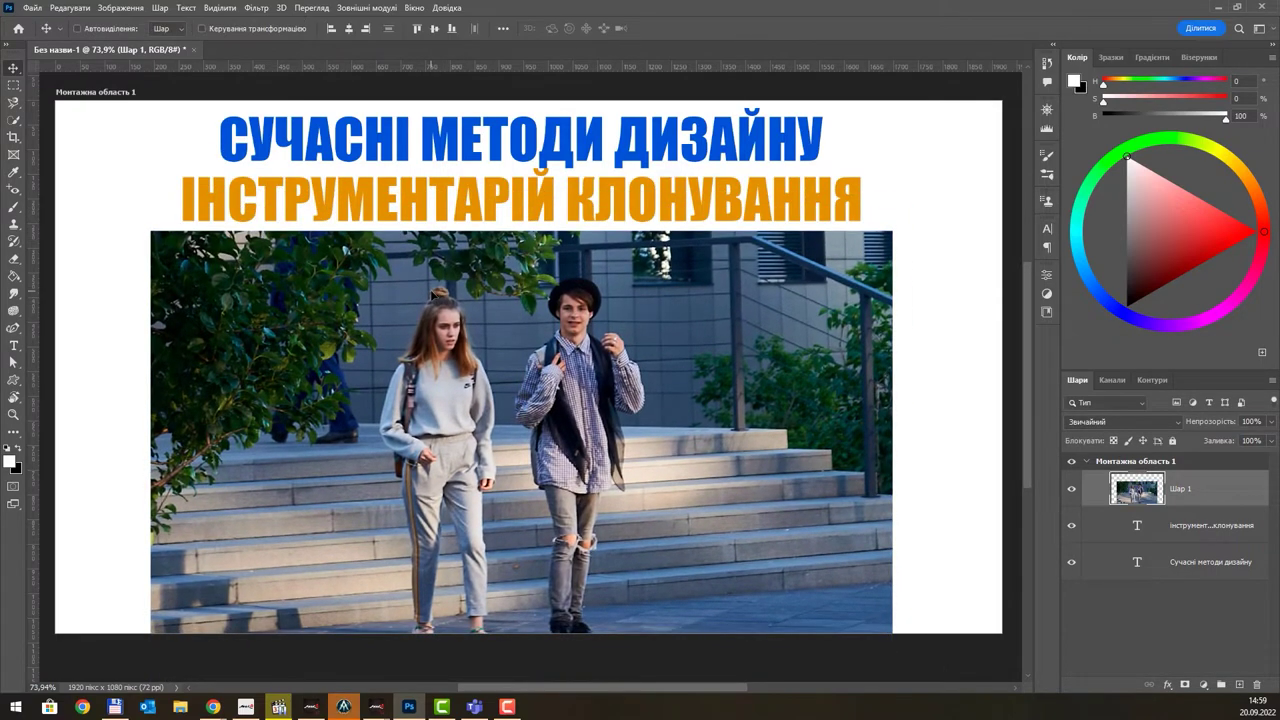
drag(489, 374, 488, 352)
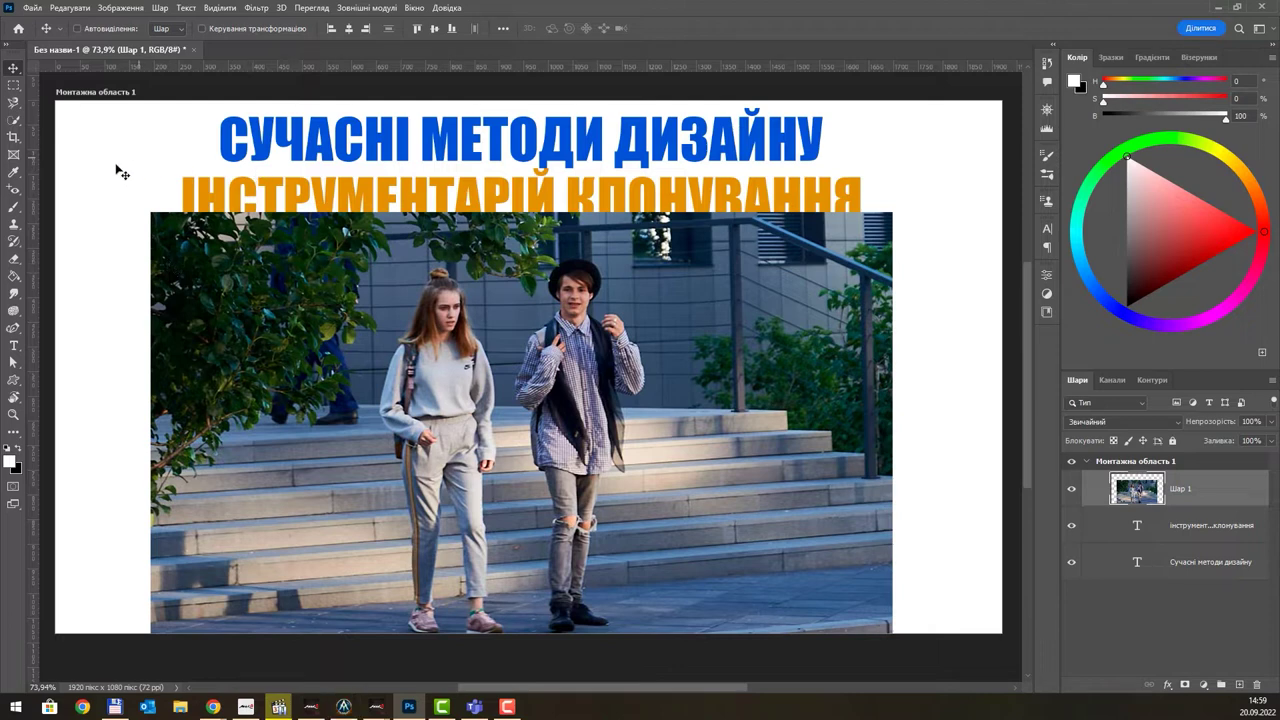
Step: Quick-select the boy from hat to shoes, removing stray areas by the girl's arm and his hip
click(14, 119)
mouse_move(585, 282)
mouse_down()
mouse_move(544, 398)
mouse_move(615, 345)
mouse_move(566, 620)
mouse_up()
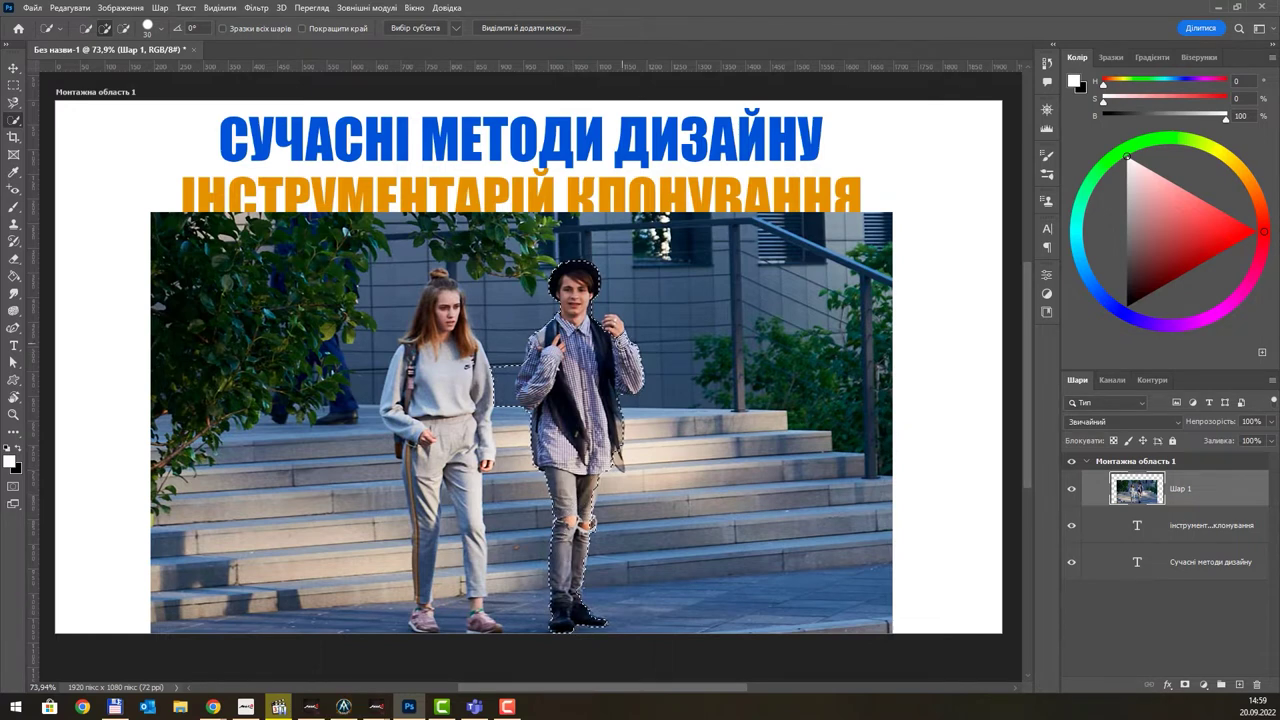
drag(513, 355, 527, 440)
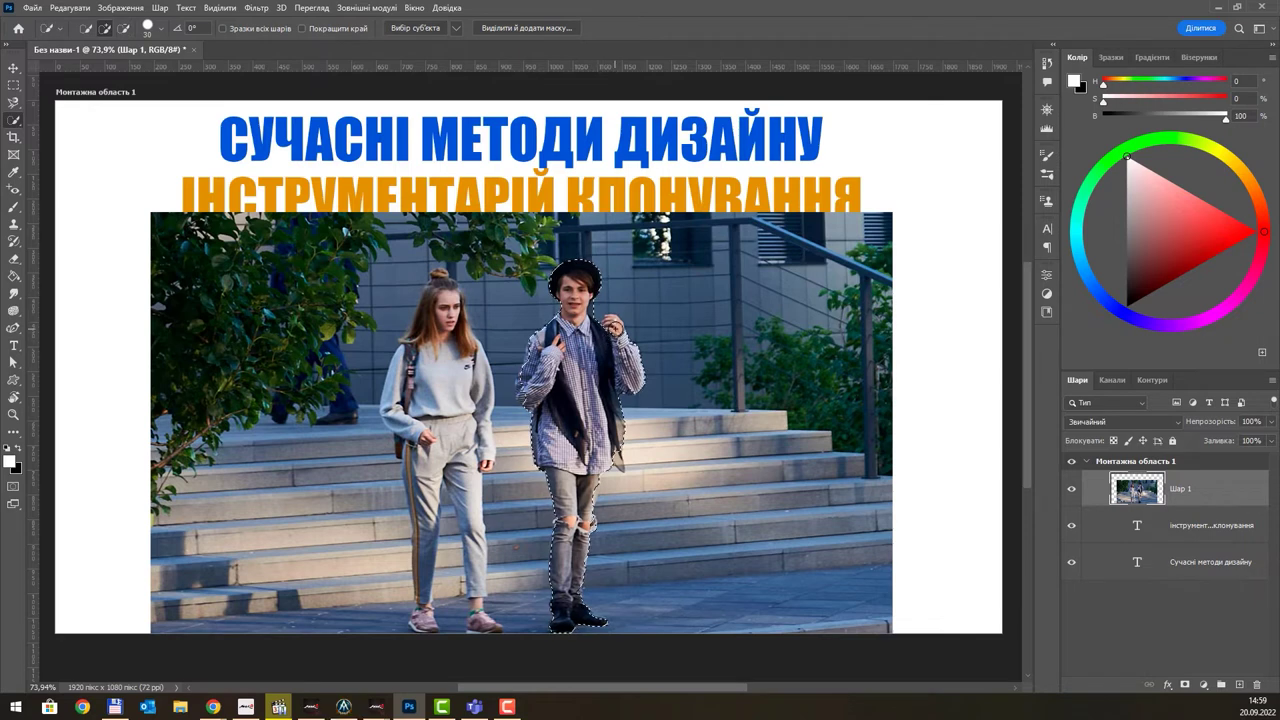
drag(618, 345, 613, 437)
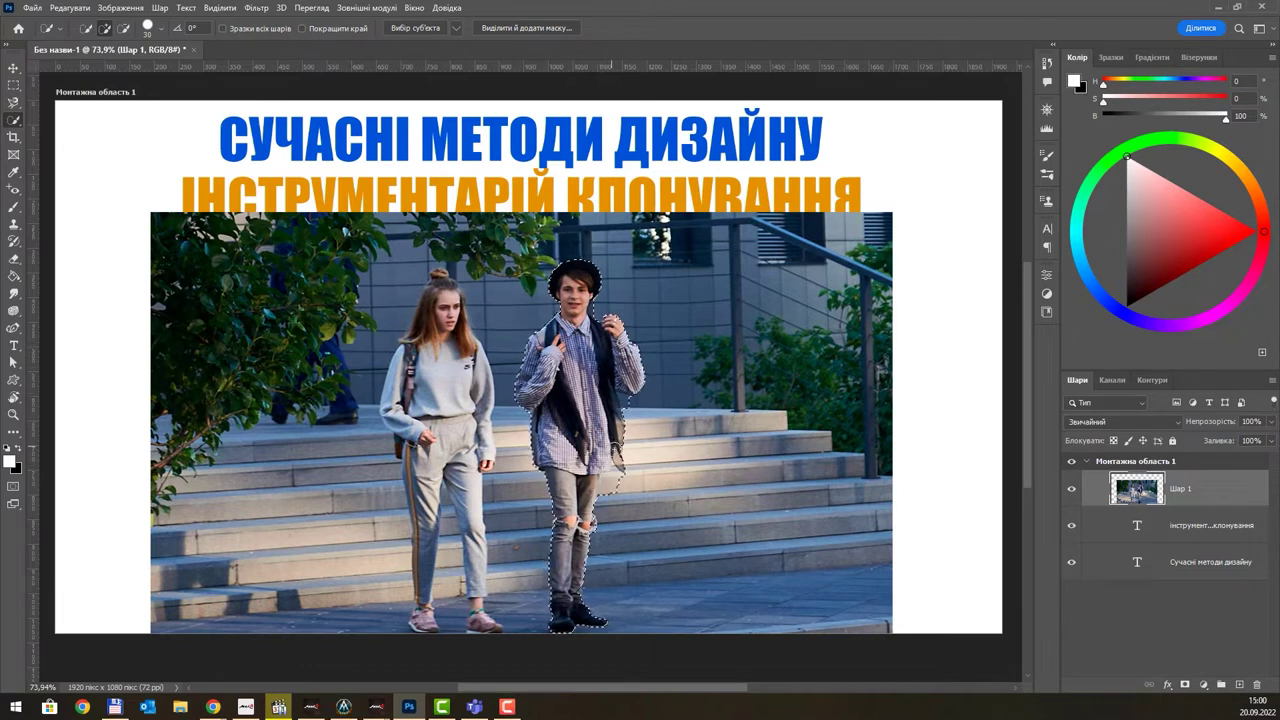
click(610, 487)
alt+click(615, 488)
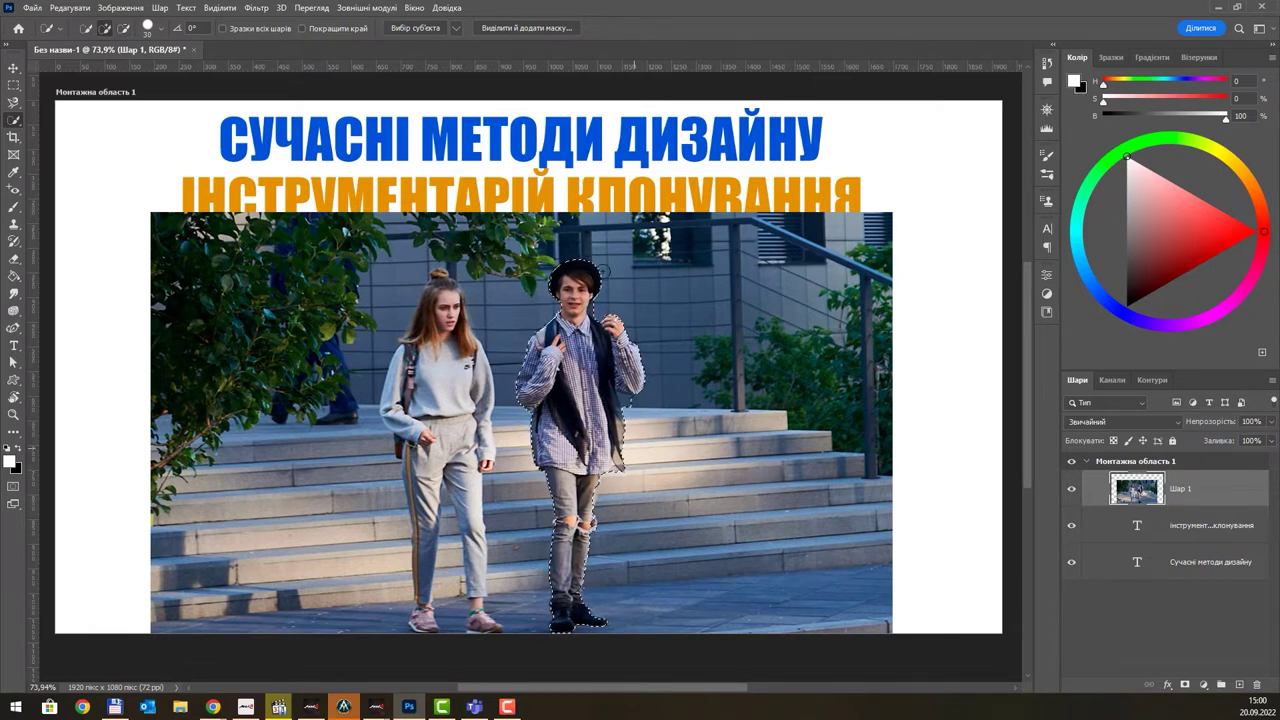
click(89, 14)
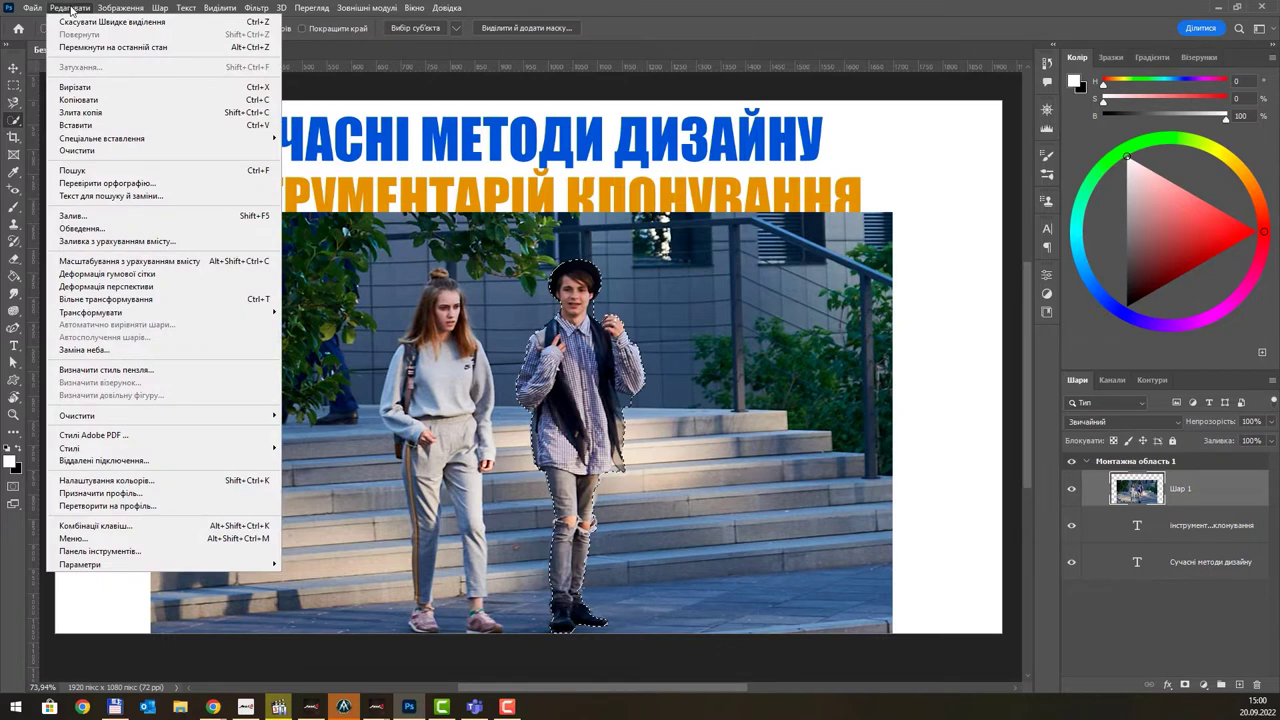
click(159, 222)
drag(857, 232, 869, 120)
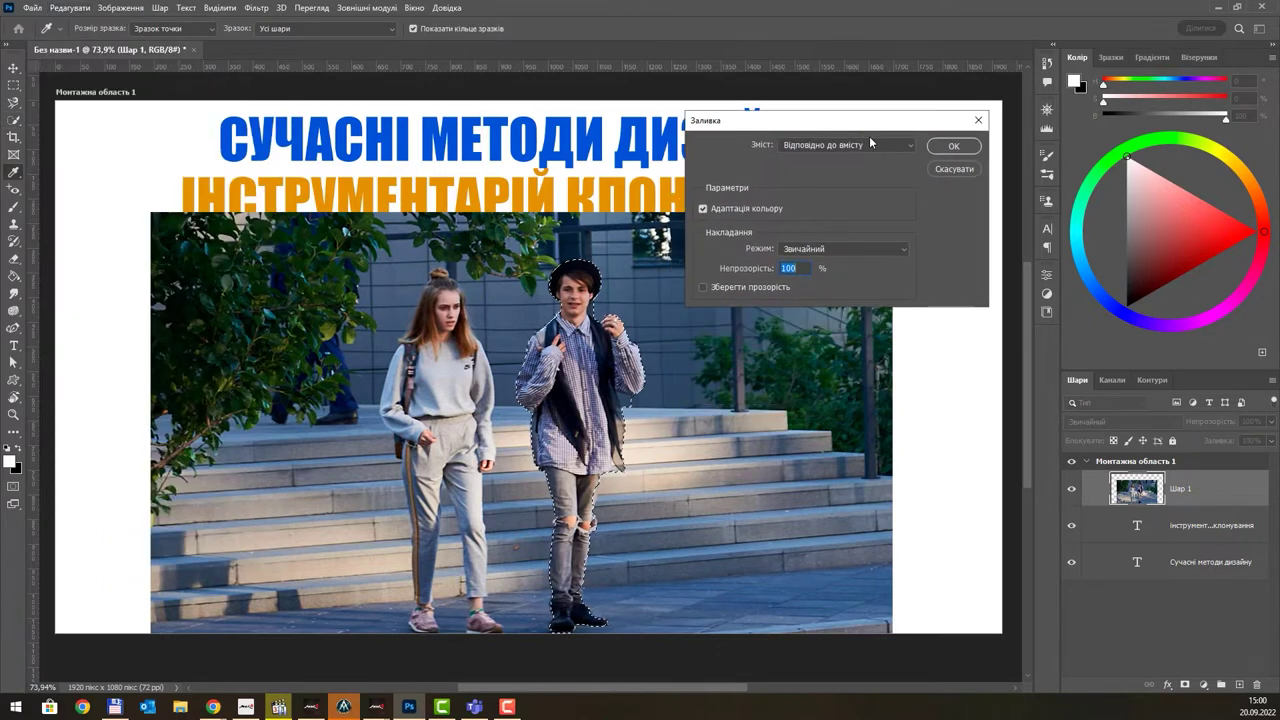
click(869, 145)
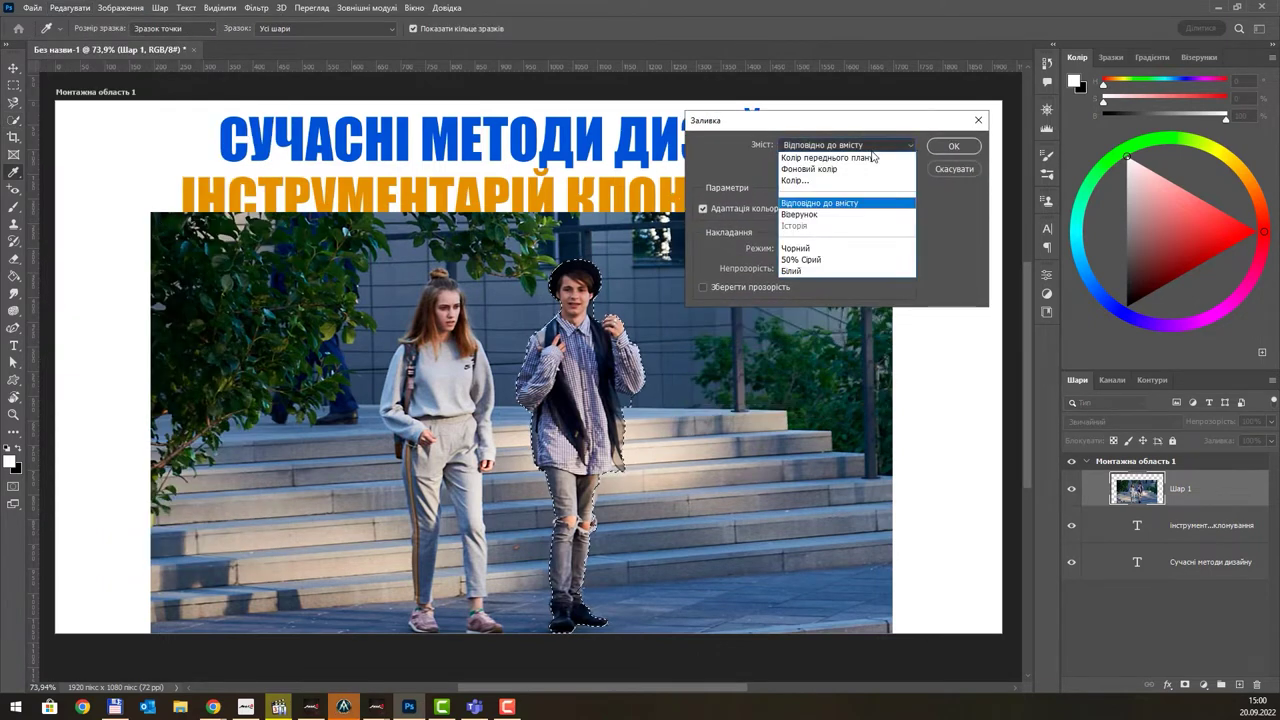
click(856, 205)
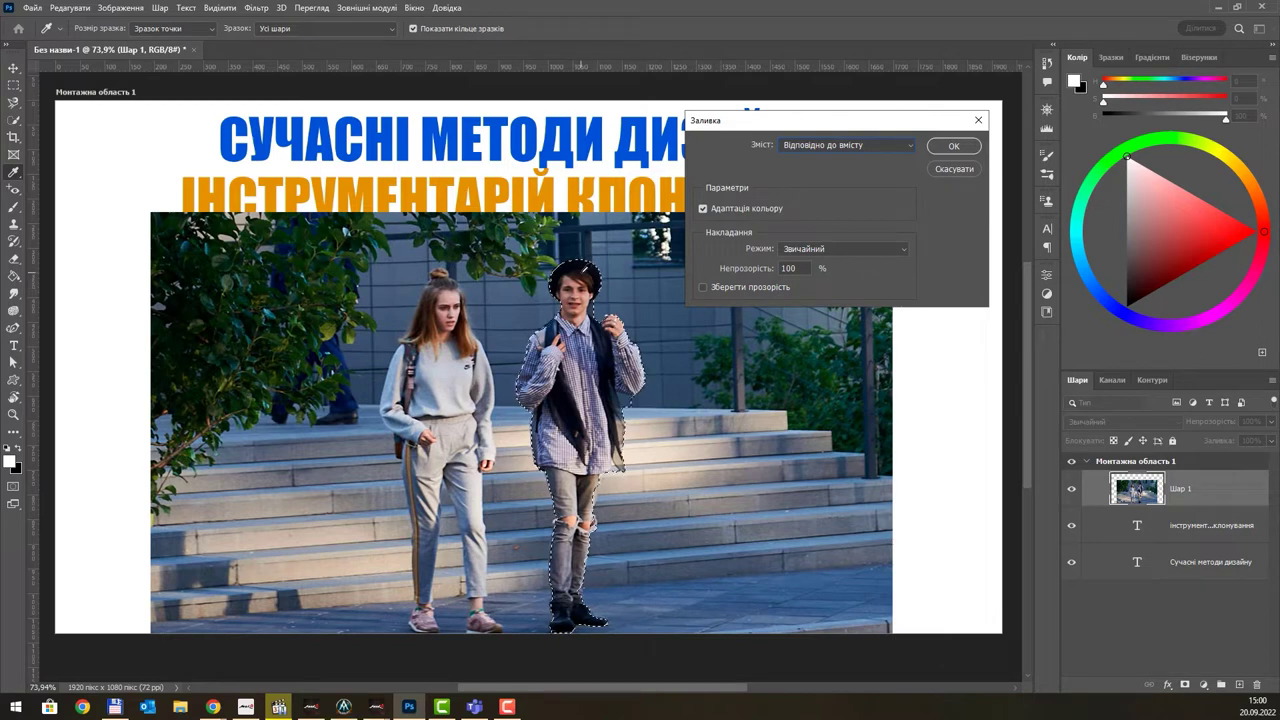
click(955, 146)
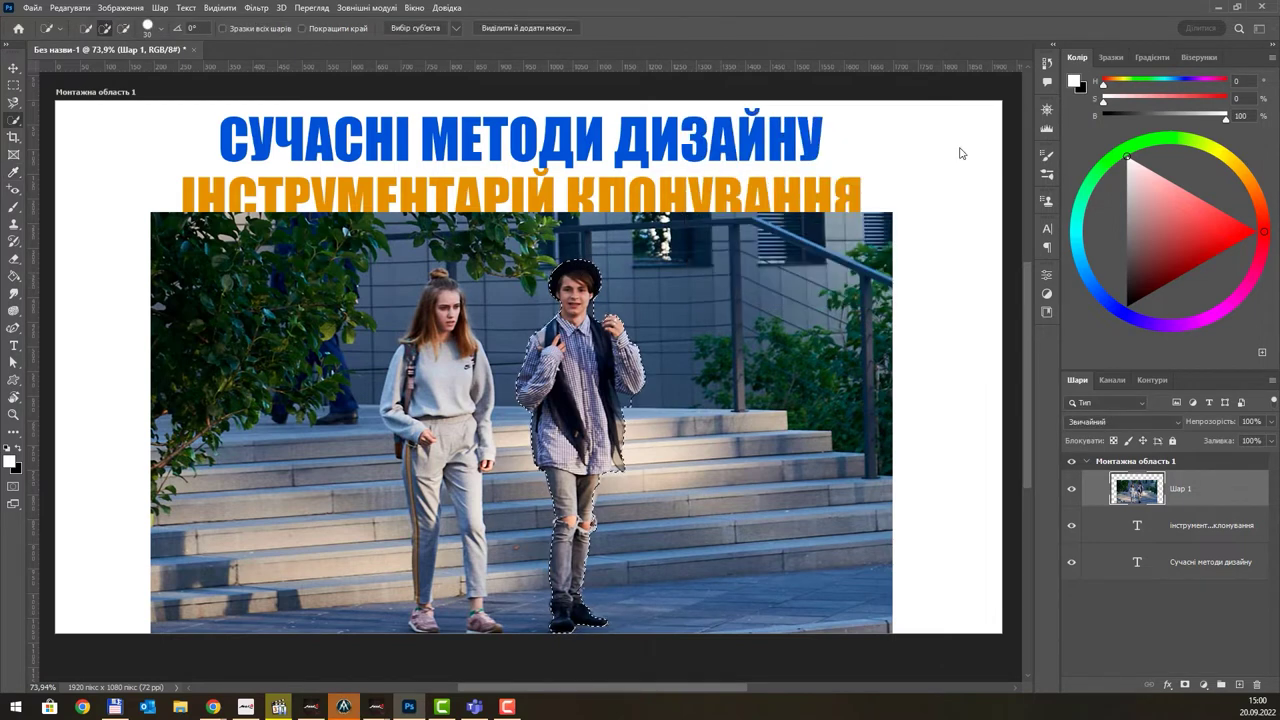
key(ctrl+d)
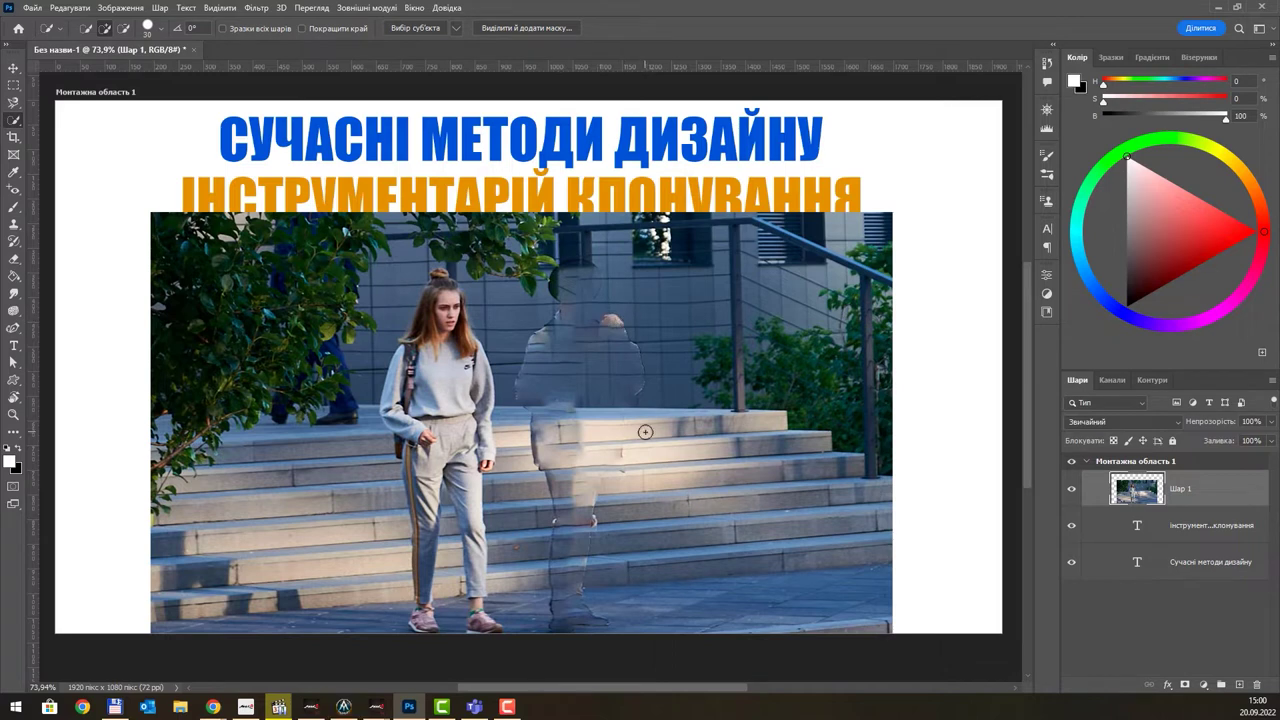
key(ctrl+z)
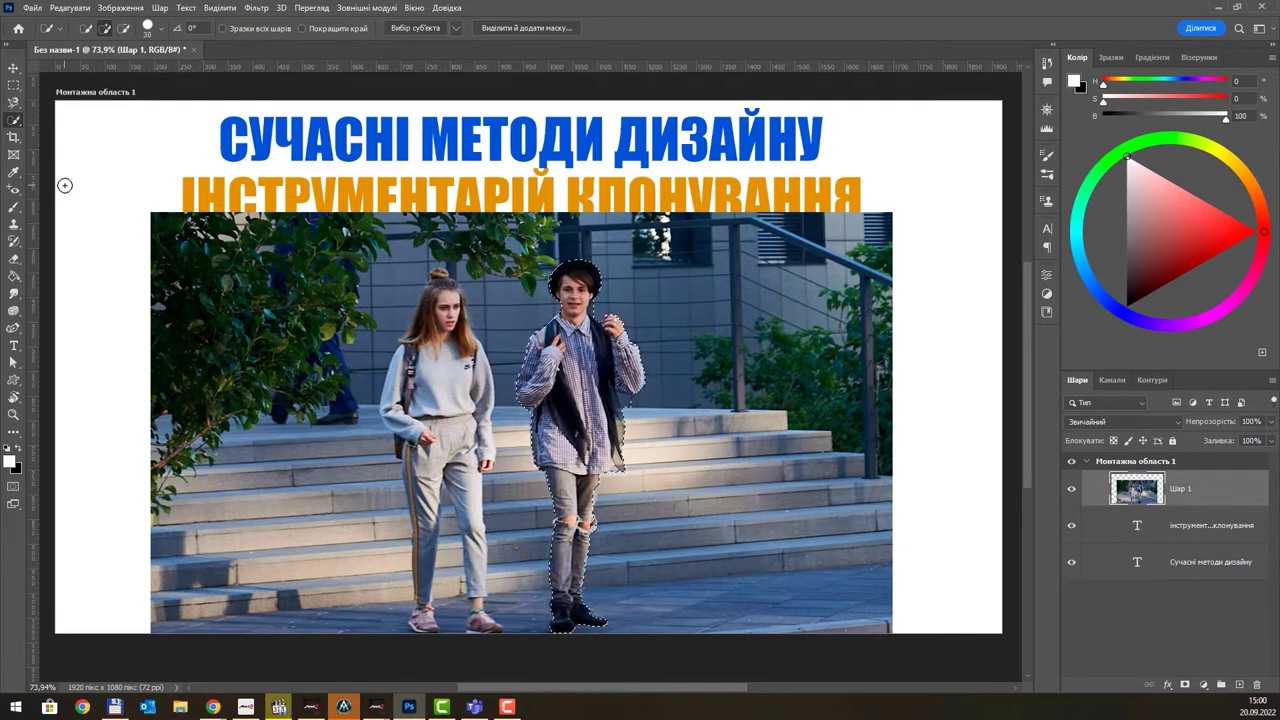
Step: Create a 1920×1080 Large Web document, then try Clone Stamp and dismiss its missing-source warning
key(ctrl+n)
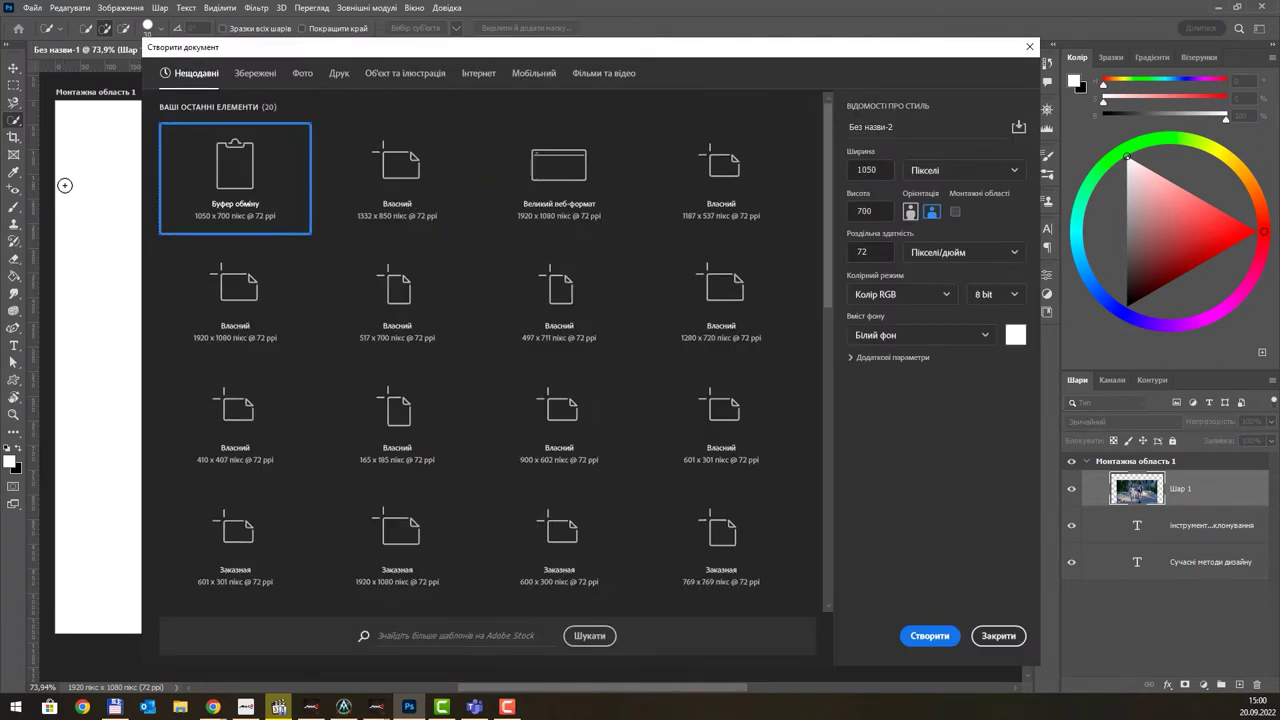
double_click(545, 191)
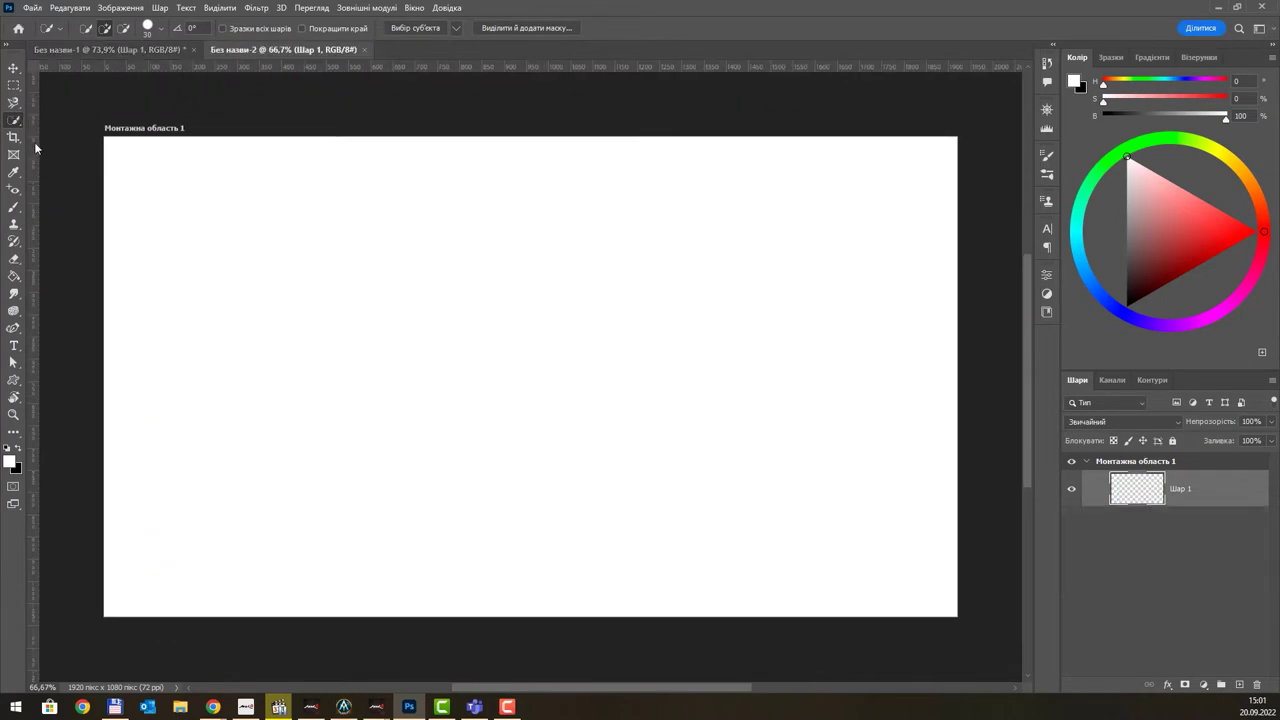
click(14, 224)
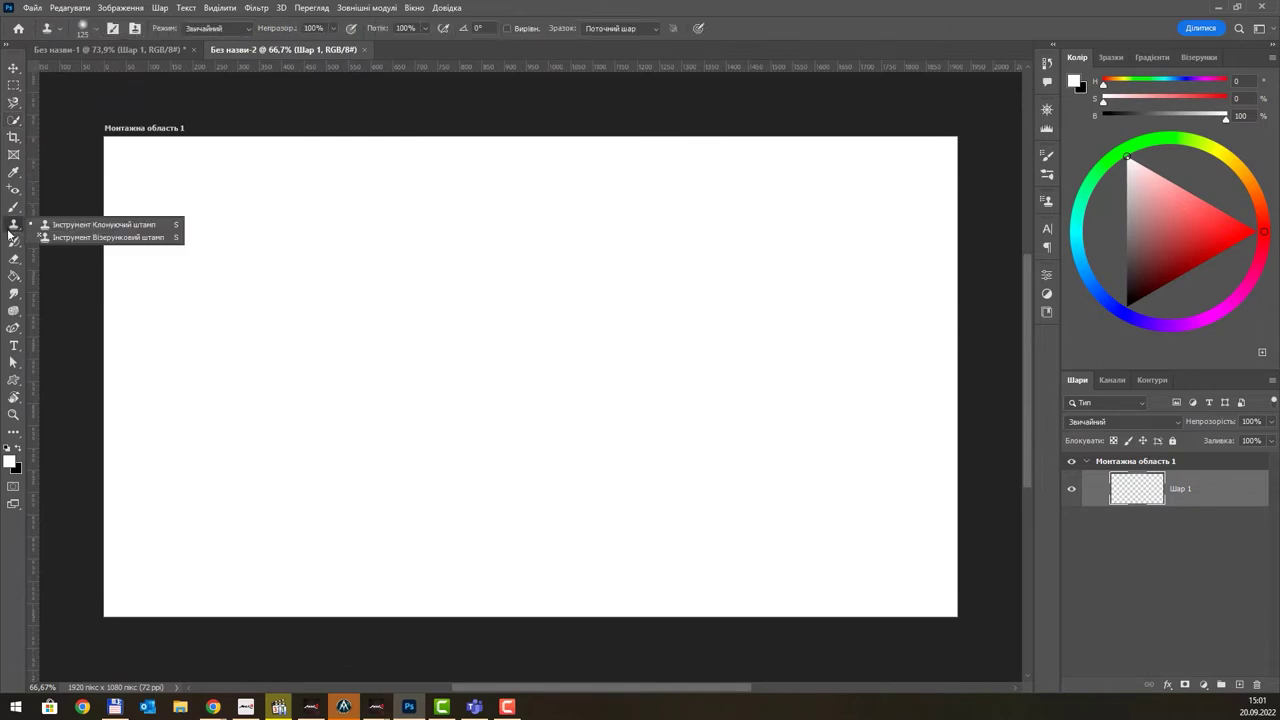
click(92, 226)
click(252, 241)
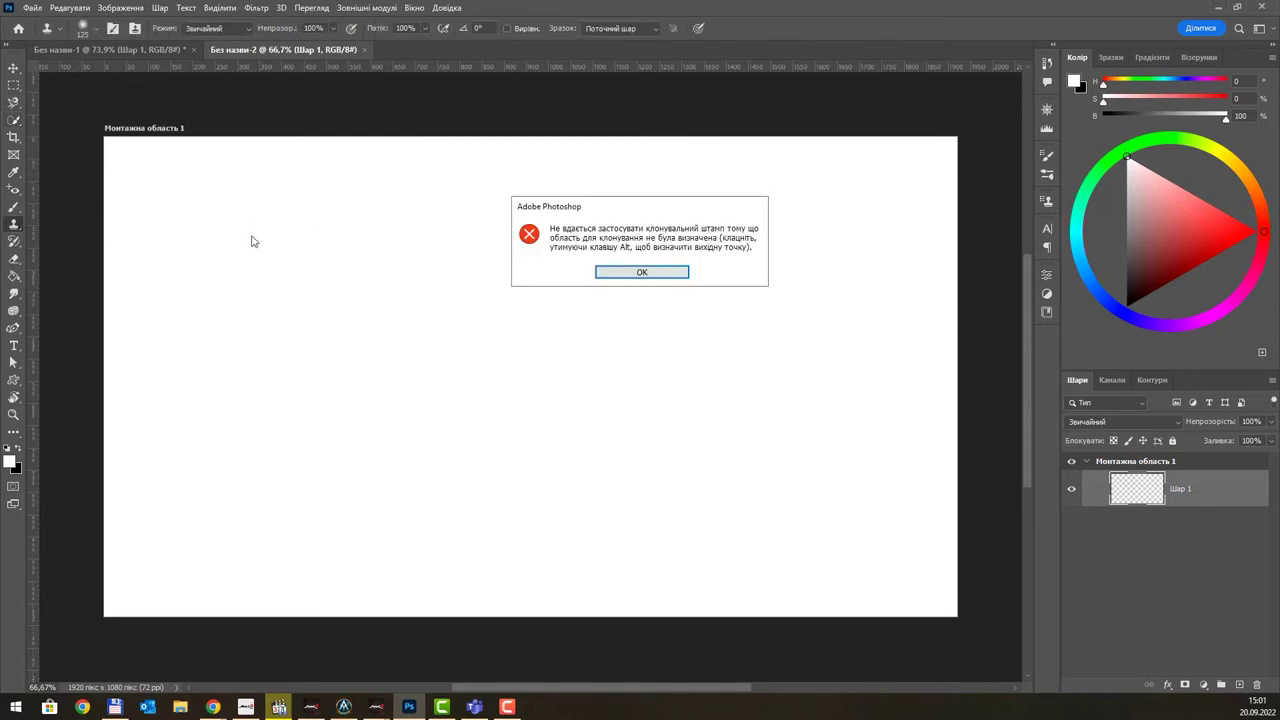
click(648, 270)
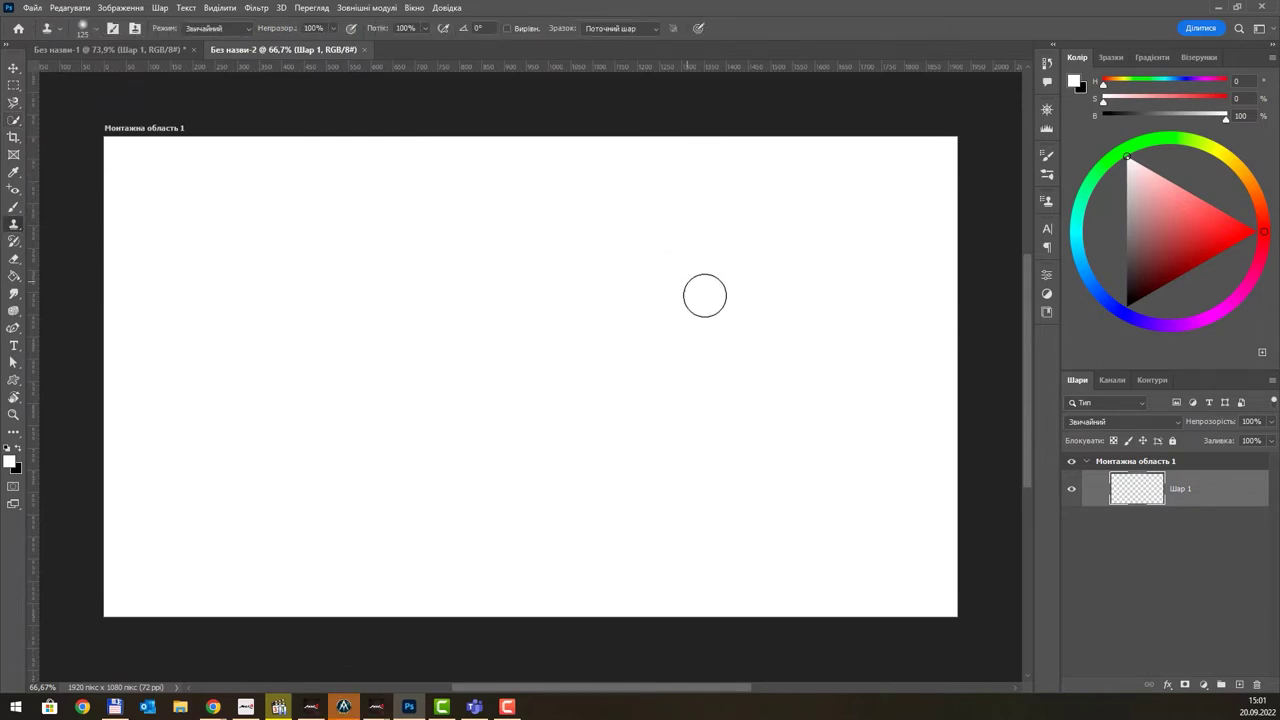
right_click(14, 224)
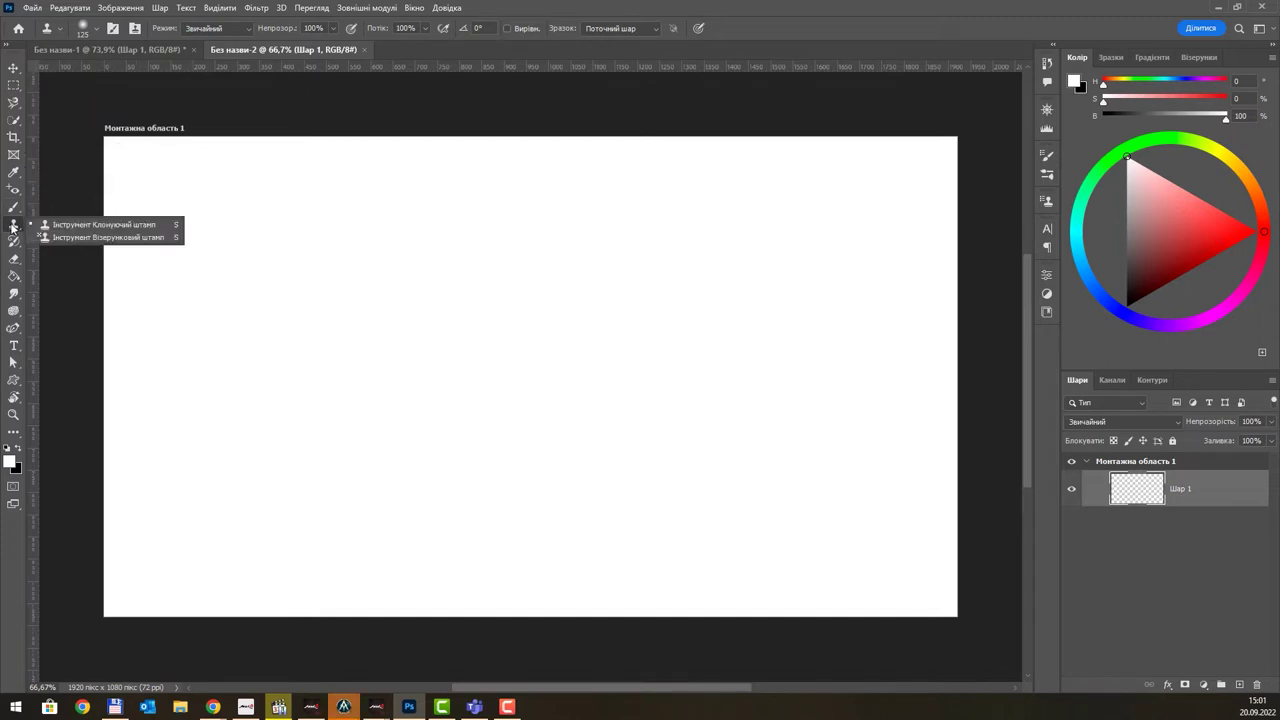
Step: Pattern-stamp a grass patch at upper left and autumn trees at upper right
click(95, 240)
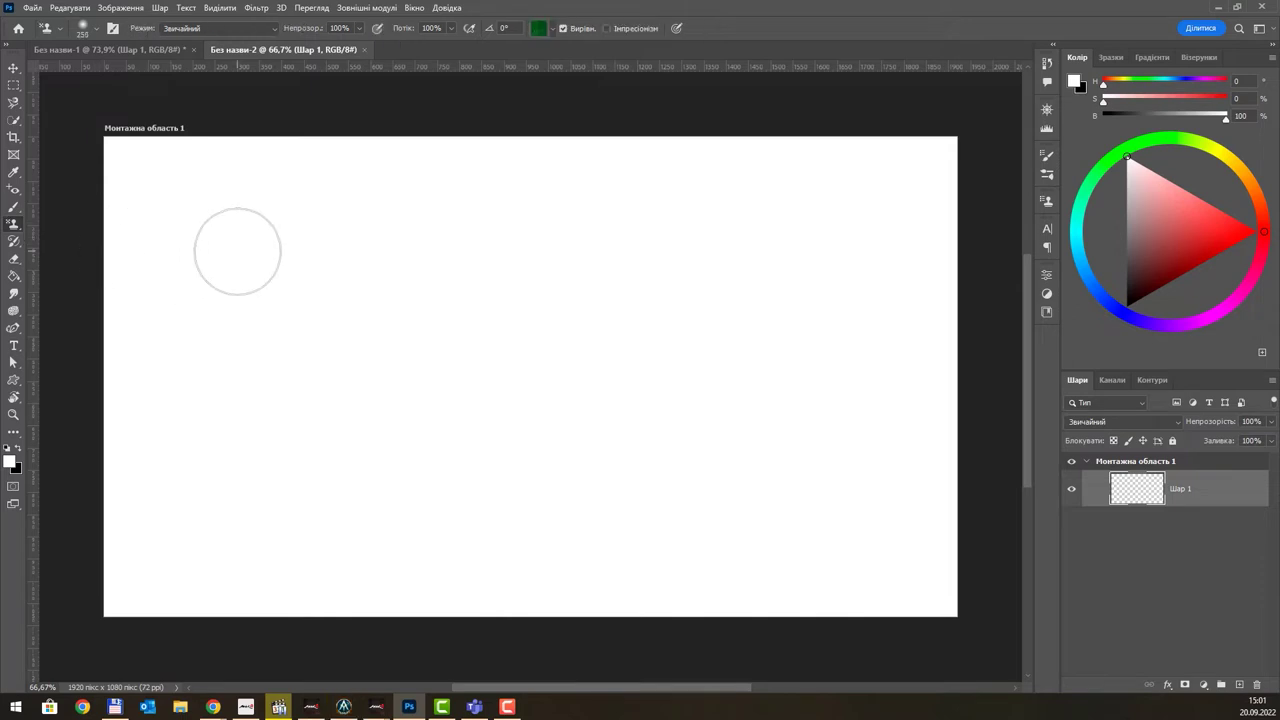
mouse_move(206, 251)
mouse_down()
mouse_move(260, 286)
mouse_move(221, 351)
mouse_move(330, 440)
mouse_up()
click(548, 30)
click(468, 106)
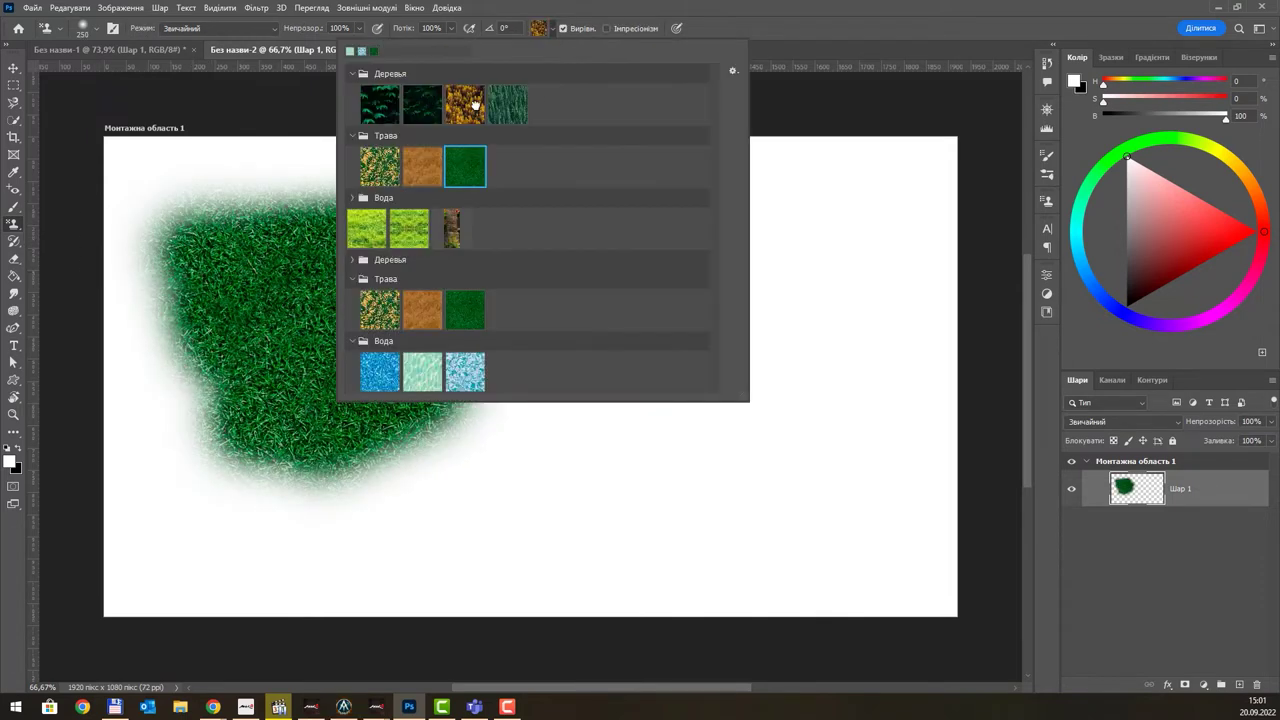
mouse_move(829, 183)
mouse_down()
mouse_move(695, 258)
mouse_move(857, 323)
mouse_move(760, 400)
mouse_move(794, 429)
mouse_move(740, 470)
mouse_up()
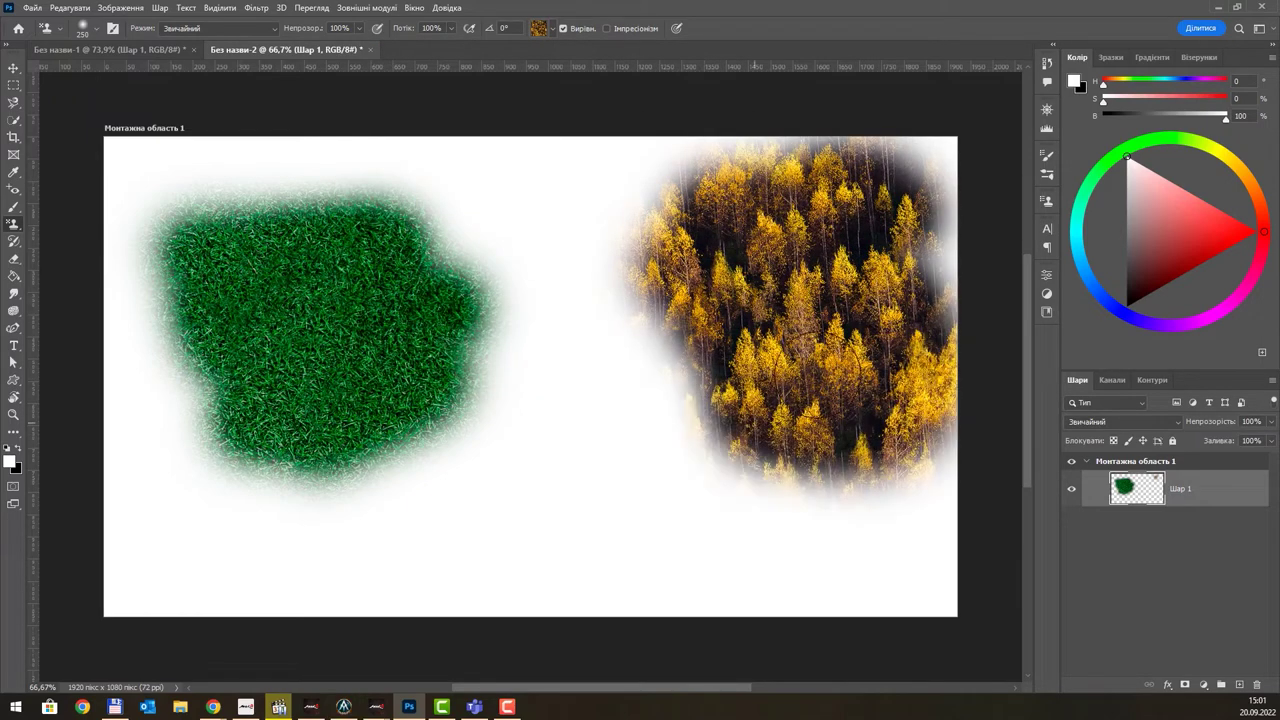
Step: Paint Трава yellow leaves across the lower middle and over the grass edge
click(551, 29)
click(429, 108)
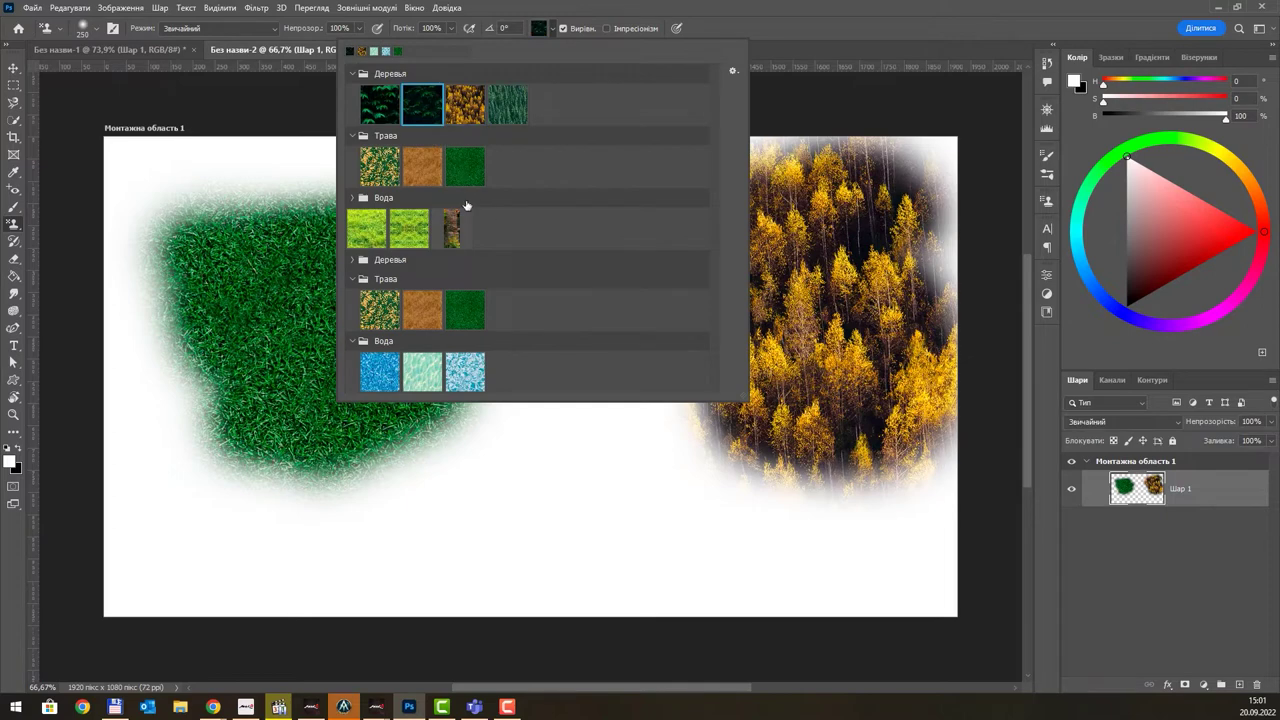
click(380, 310)
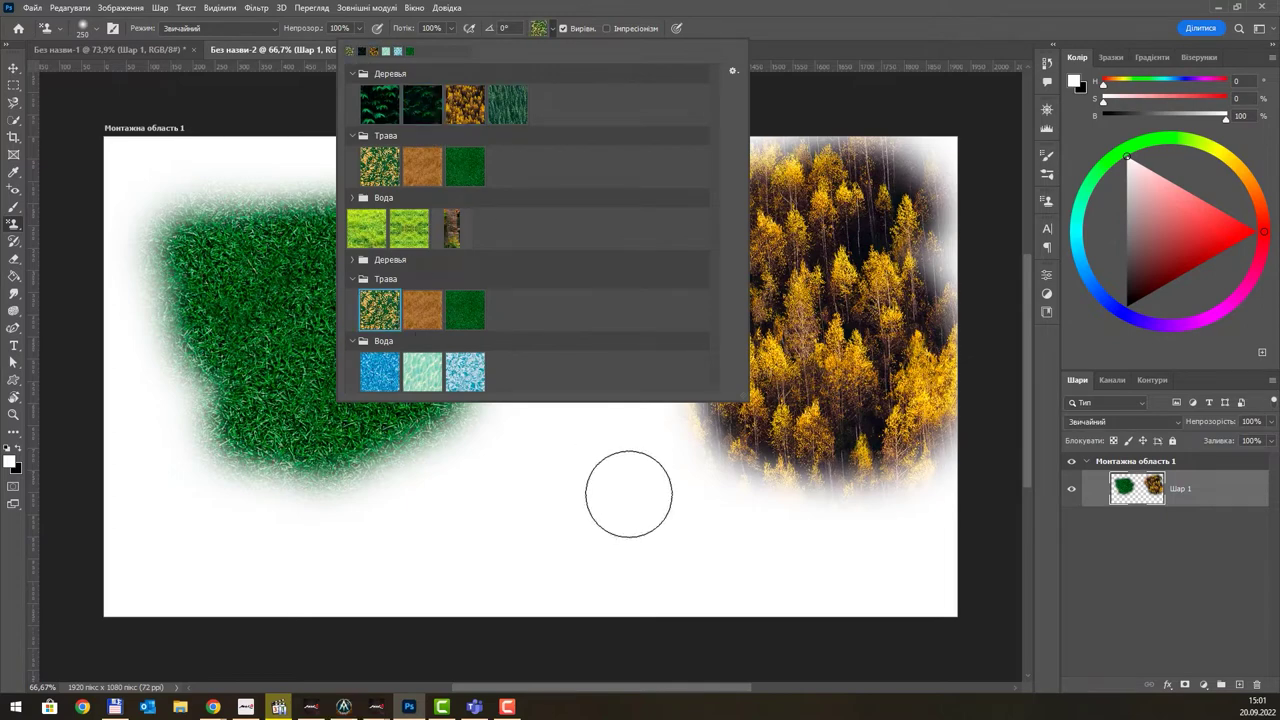
mouse_move(628, 493)
mouse_down()
mouse_move(537, 385)
mouse_move(726, 537)
mouse_move(560, 349)
mouse_move(274, 529)
mouse_move(757, 550)
mouse_move(850, 480)
mouse_move(222, 430)
mouse_up()
drag(513, 298, 660, 350)
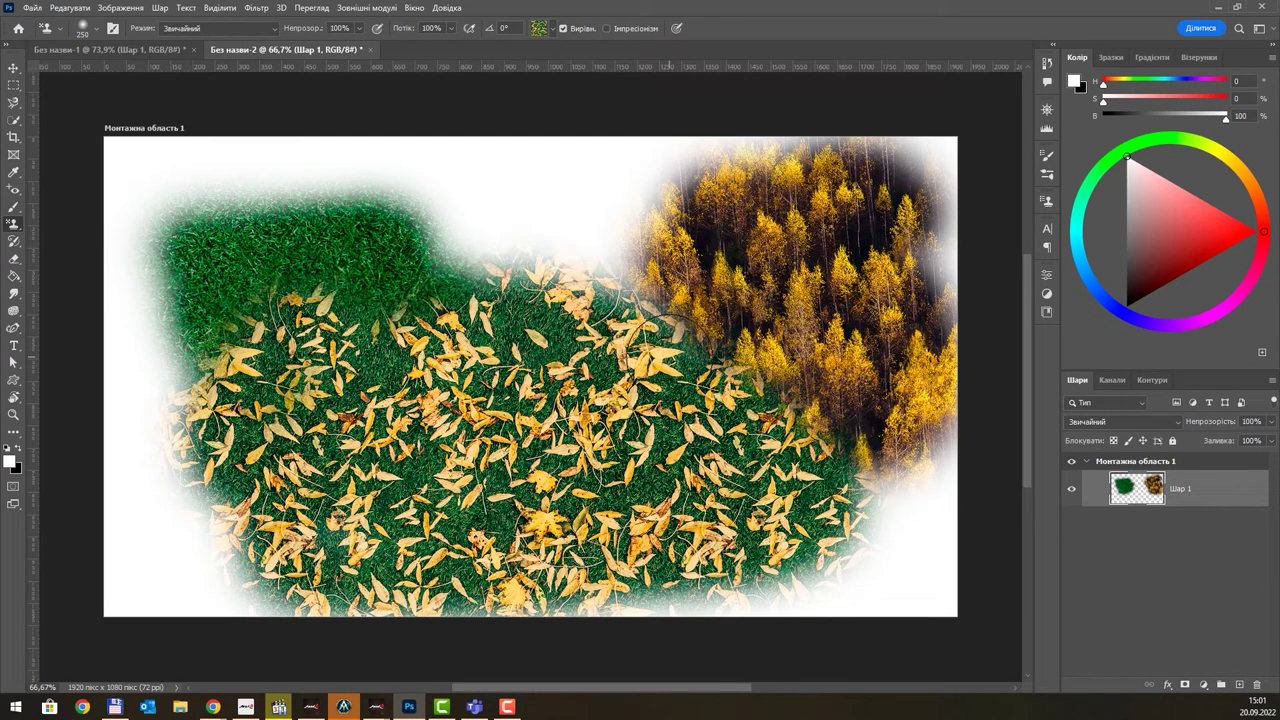
click(551, 30)
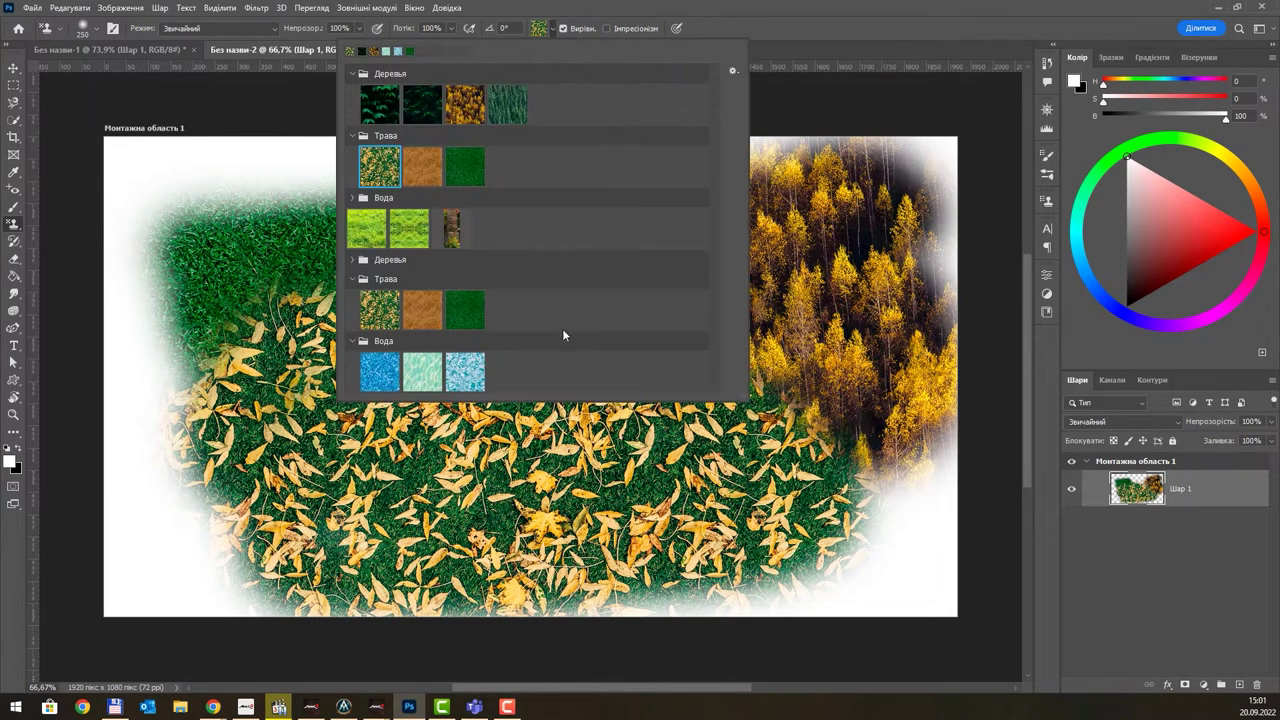
scroll(542, 303, down, 3)
scroll(542, 303, up, 2)
scroll(542, 310, up, 1)
Step: Paint the brick and moss pattern across the canvas centre and lower leaf area
click(456, 232)
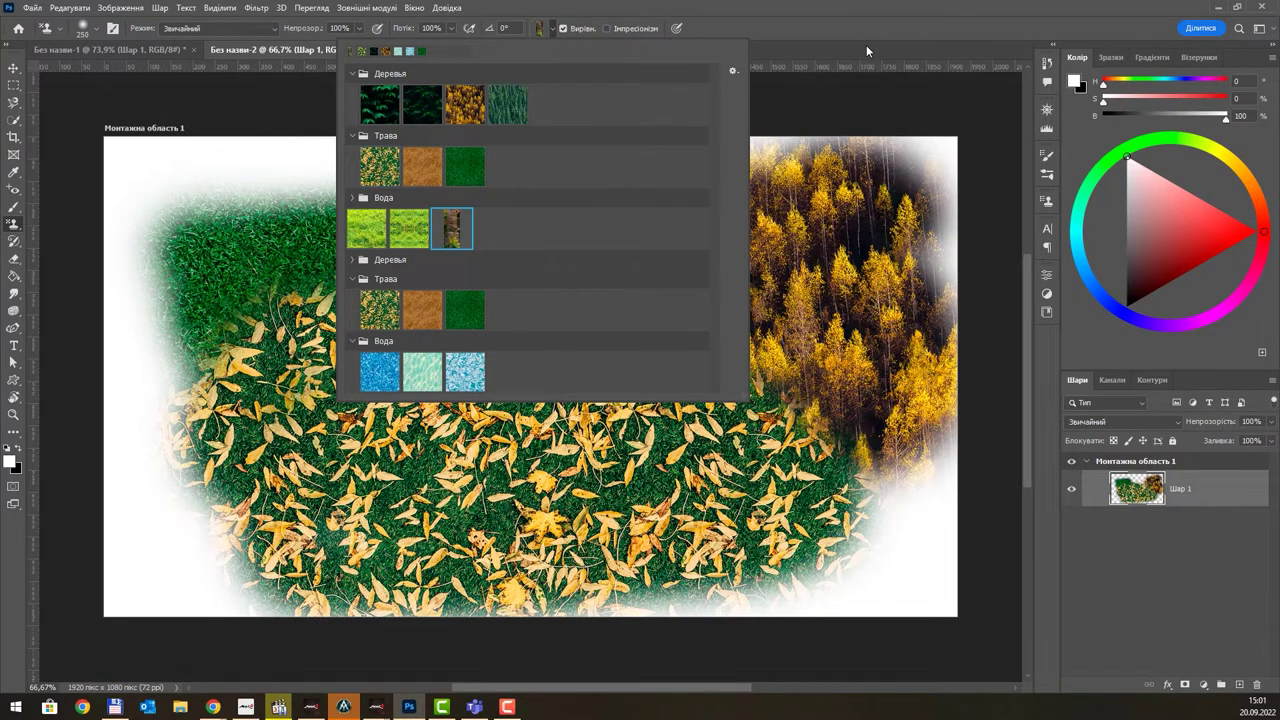
click(712, 27)
drag(590, 220, 400, 380)
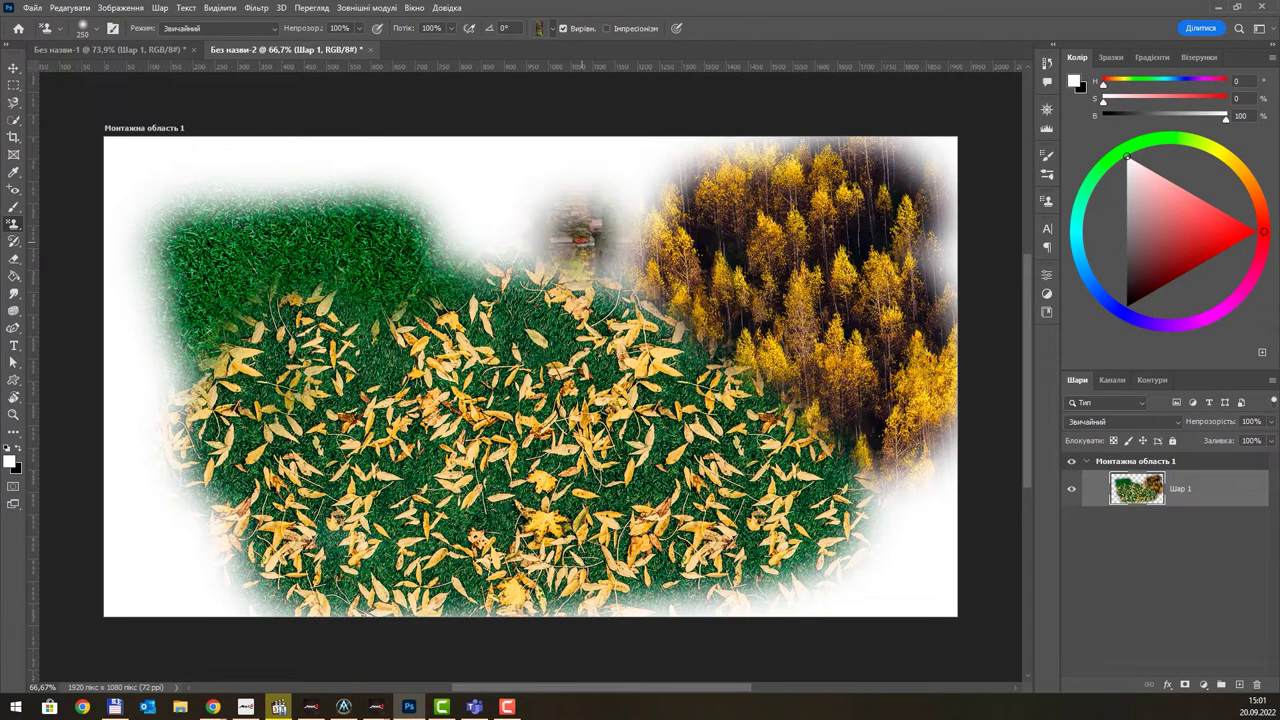
mouse_move(524, 300)
mouse_down()
mouse_move(270, 300)
mouse_move(570, 350)
mouse_move(710, 240)
mouse_move(866, 330)
mouse_up()
mouse_move(790, 370)
mouse_down()
mouse_move(690, 540)
mouse_move(420, 530)
mouse_move(180, 500)
mouse_move(815, 525)
mouse_move(851, 543)
mouse_move(149, 451)
mouse_move(900, 340)
mouse_move(684, 414)
mouse_up()
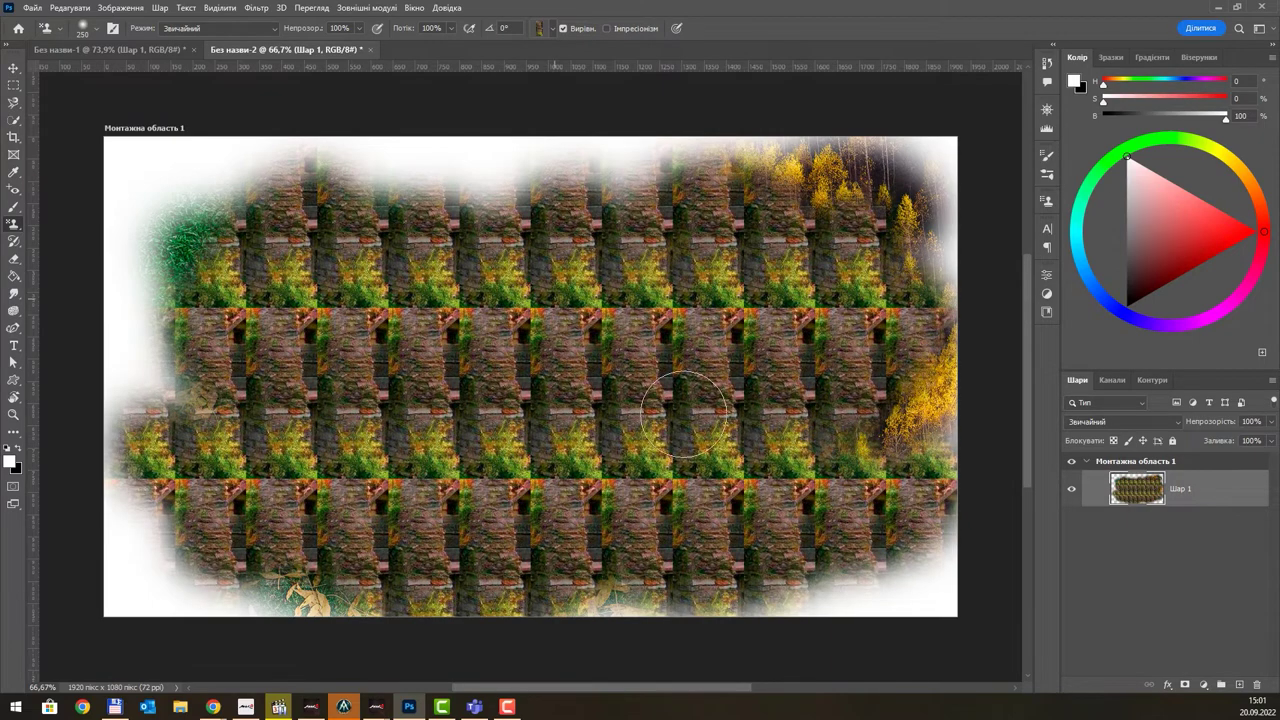
Step: Repaint most of the canvas with the green grass pattern, covering leftover brick patches
click(553, 30)
click(465, 166)
mouse_move(850, 180)
mouse_down()
mouse_move(870, 186)
mouse_move(343, 386)
mouse_move(265, 518)
mouse_move(586, 434)
mouse_move(794, 486)
mouse_move(503, 414)
mouse_up()
drag(771, 209, 780, 263)
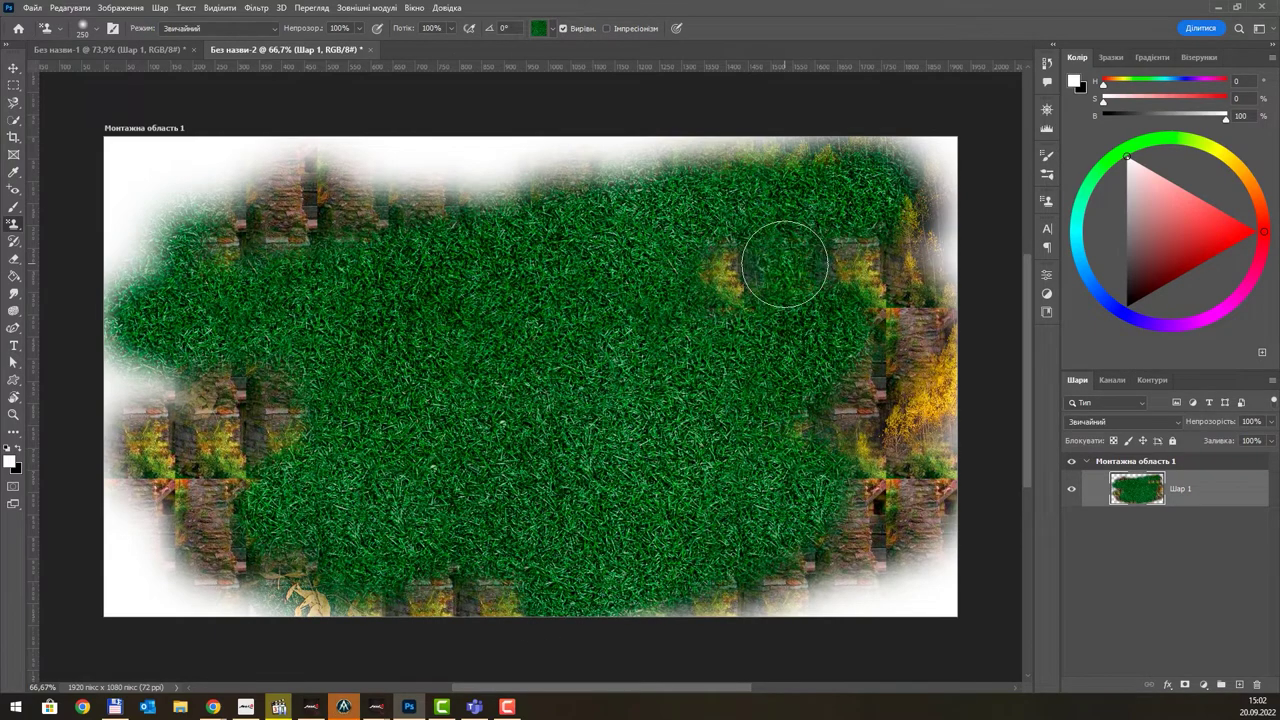
mouse_move(290, 440)
mouse_down()
mouse_move(132, 482)
mouse_move(157, 586)
mouse_move(280, 540)
mouse_up()
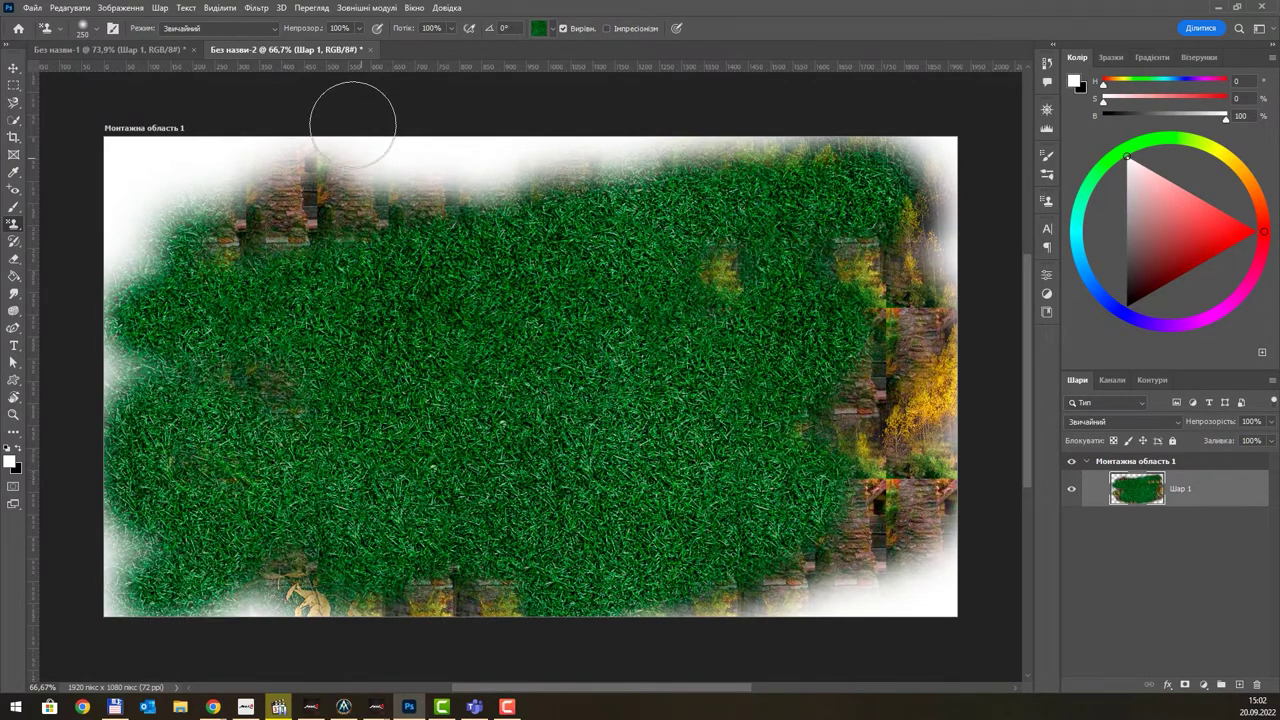
Step: Paint a band of yellow leaves across the grass, then return to the street photo with Clone Stamp
click(551, 37)
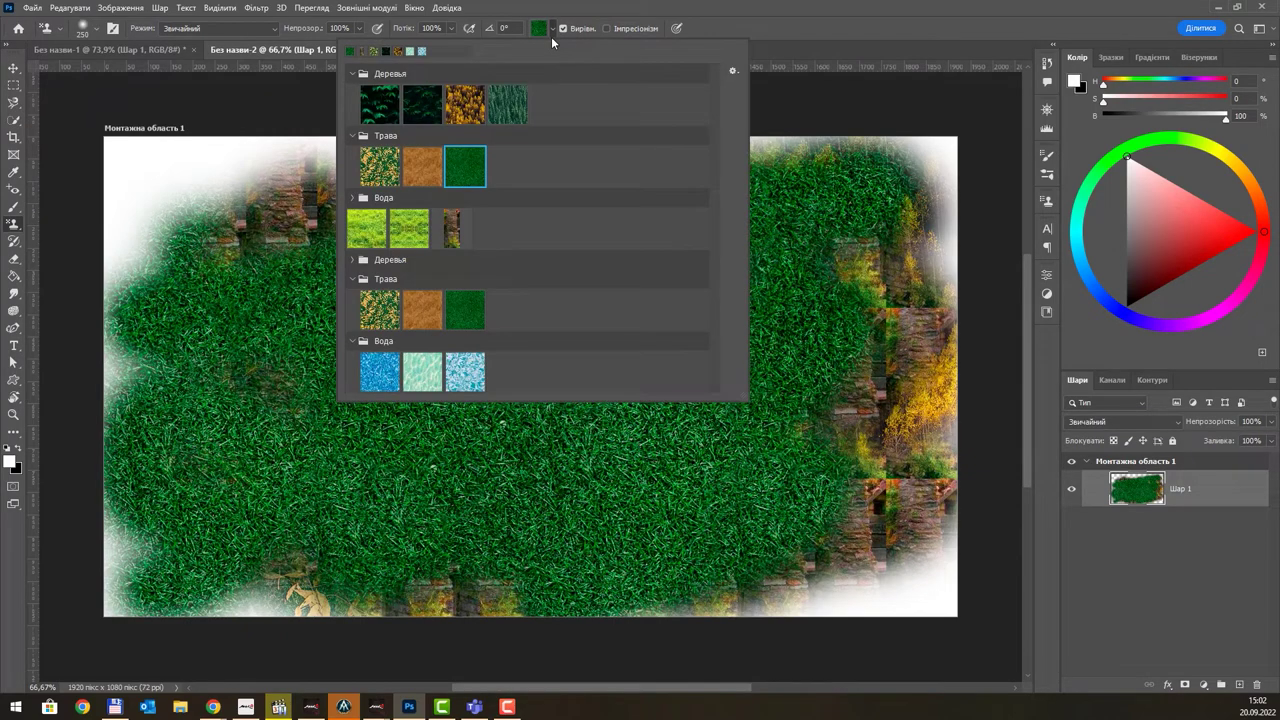
click(373, 315)
mouse_move(243, 343)
mouse_down()
mouse_move(757, 430)
mouse_move(400, 525)
mouse_up()
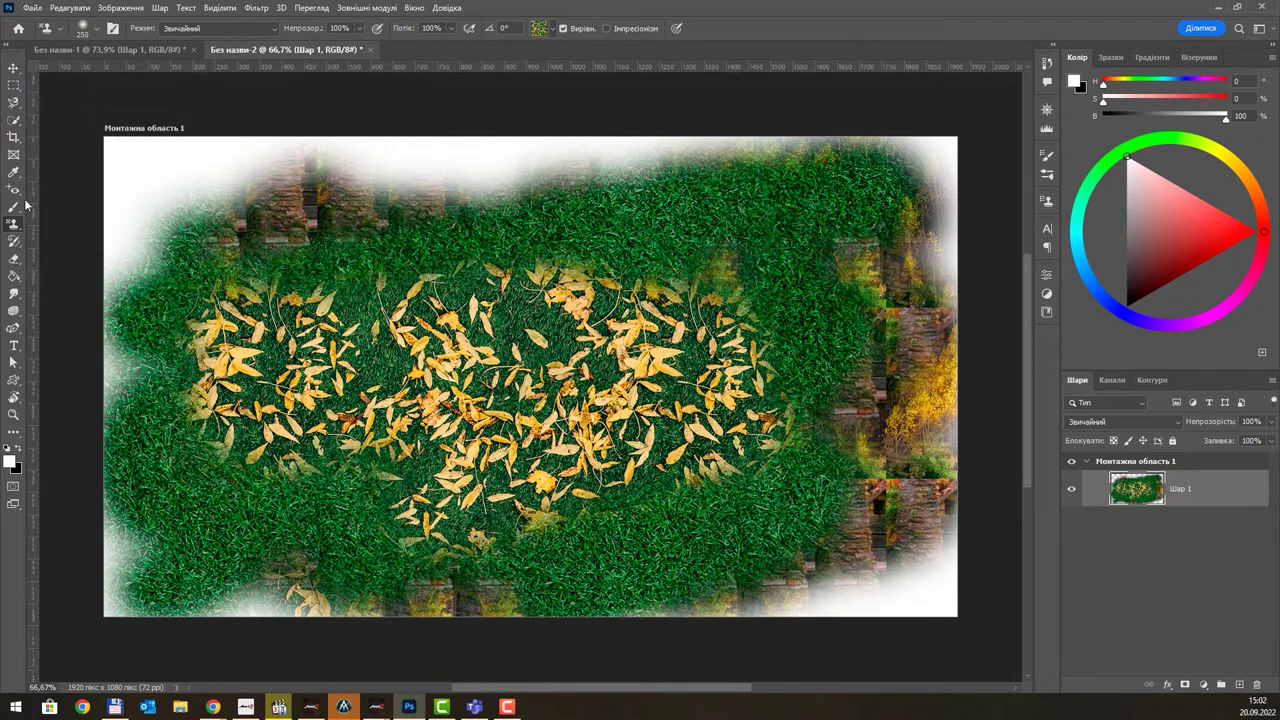
right_click(13, 228)
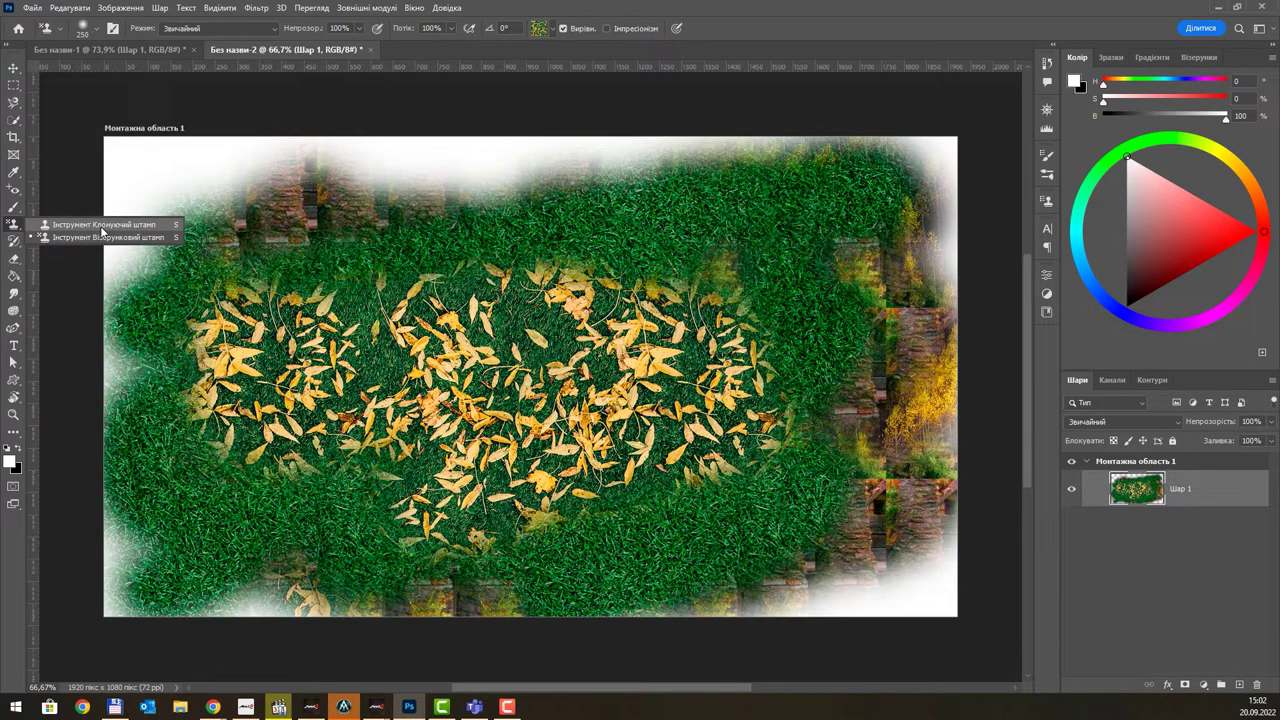
click(101, 226)
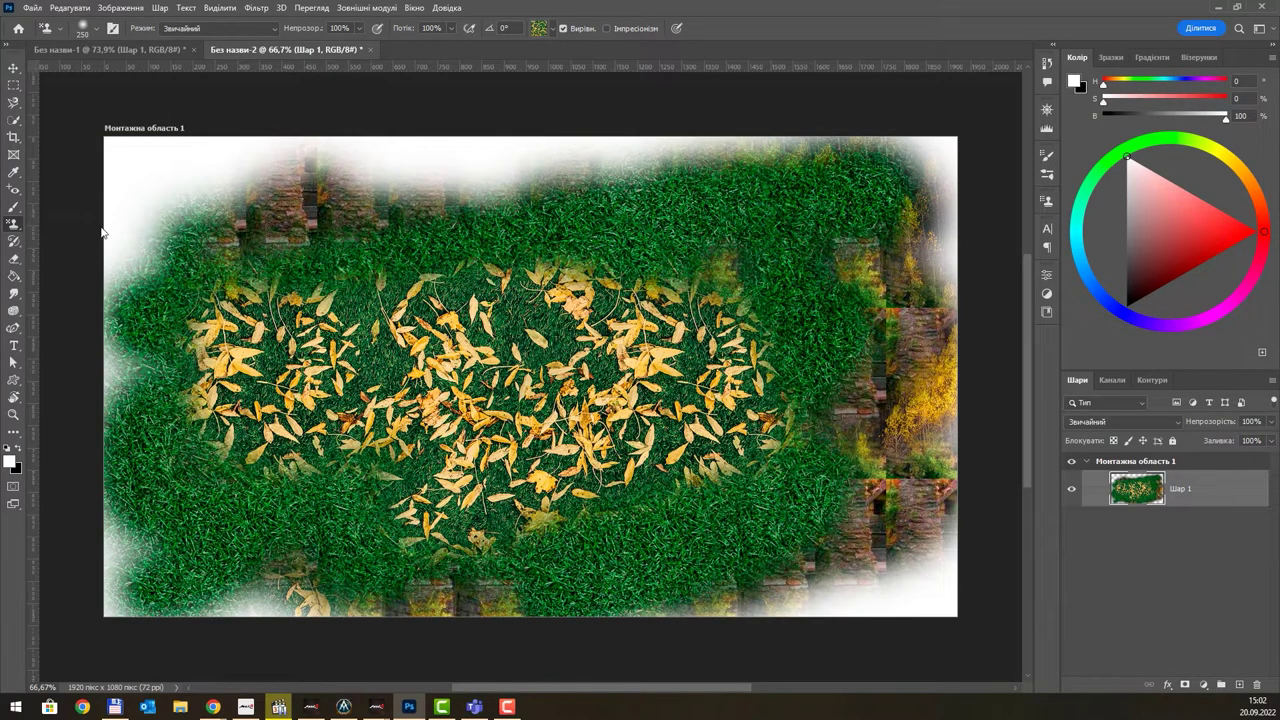
click(152, 52)
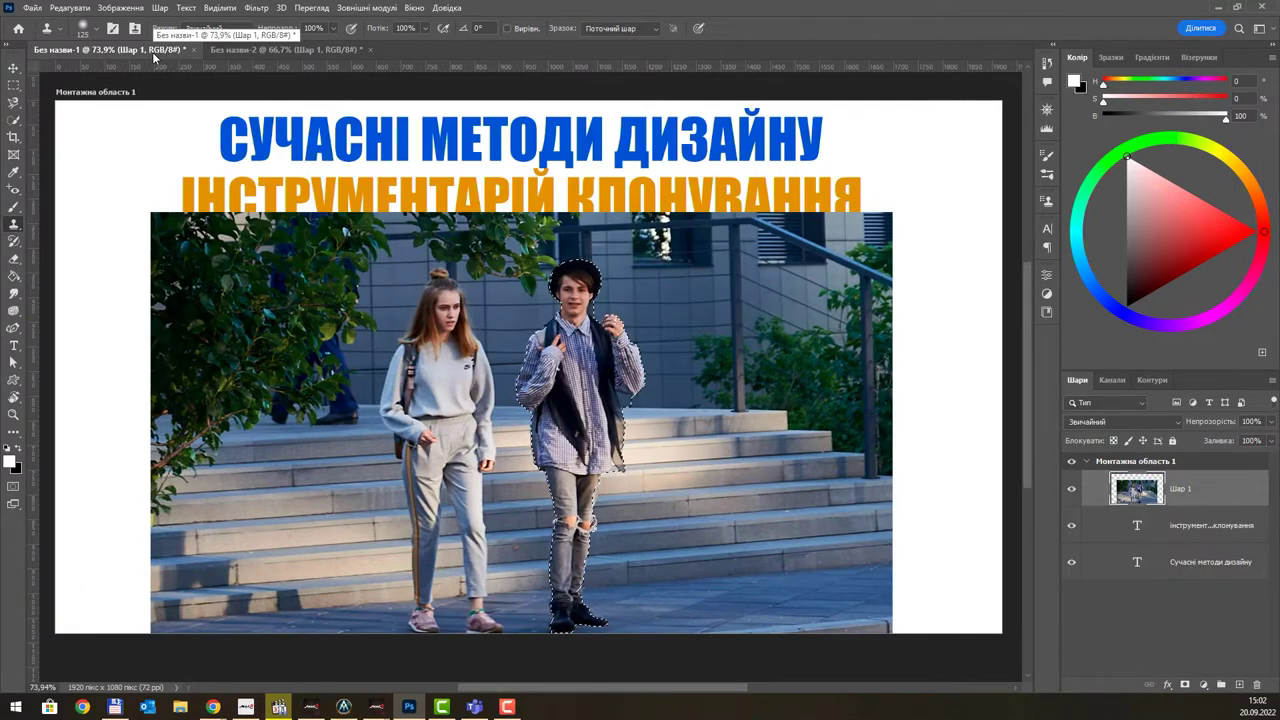
Step: Clear the quick selection around the boy with Ctrl+D
key(ctrl+d)
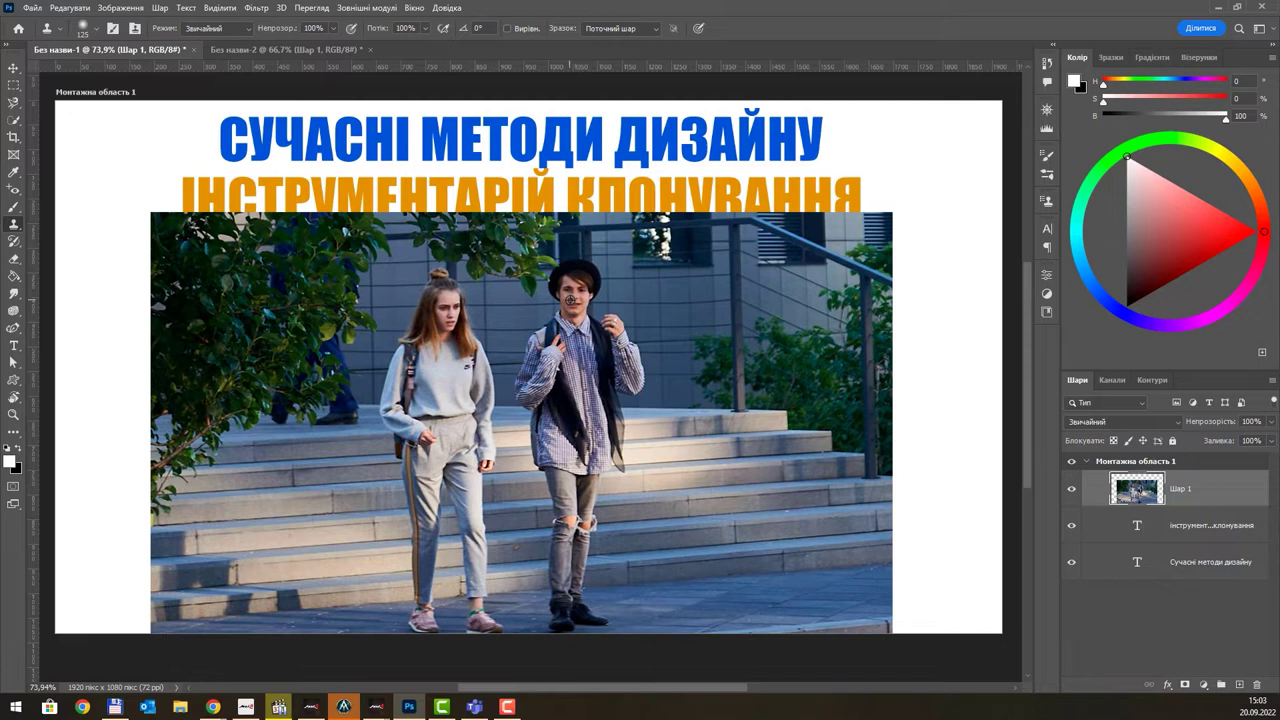
Step: Sample the boy's face and clone copies of him at the right edge and upper left
alt+click(570, 299)
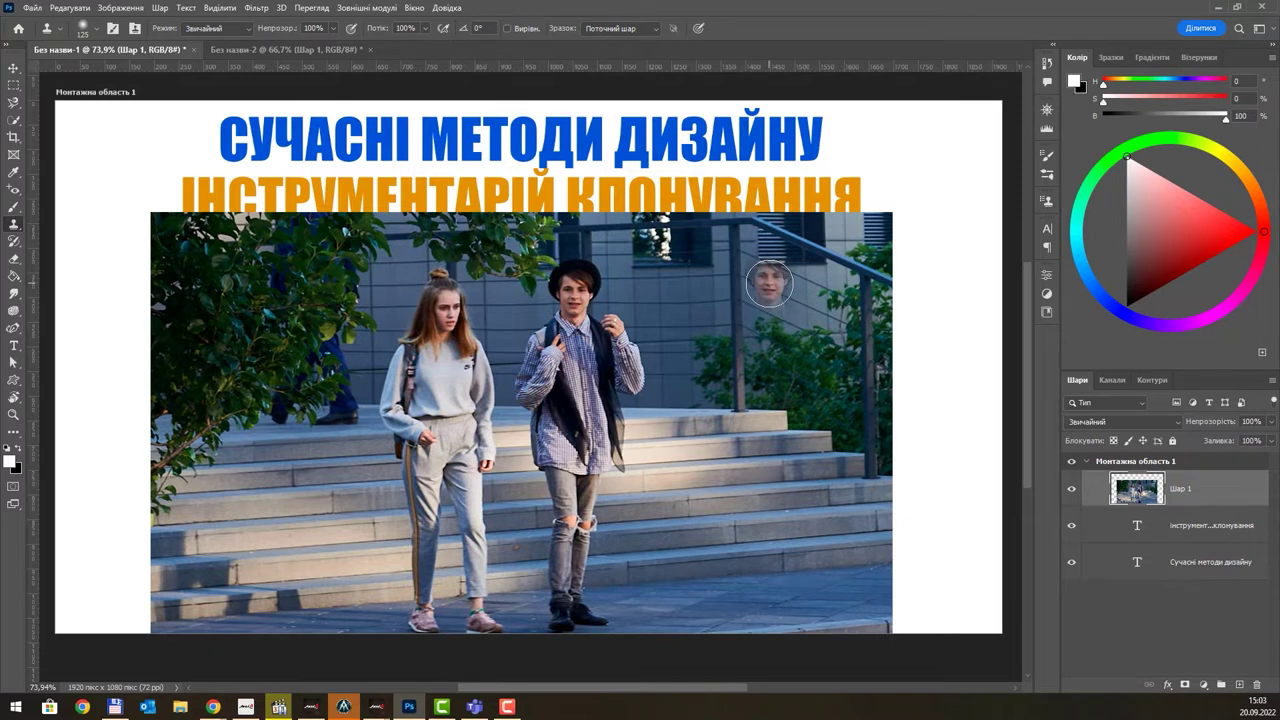
mouse_move(803, 265)
mouse_down()
mouse_move(808, 293)
mouse_move(924, 263)
mouse_move(893, 267)
mouse_move(915, 430)
mouse_up()
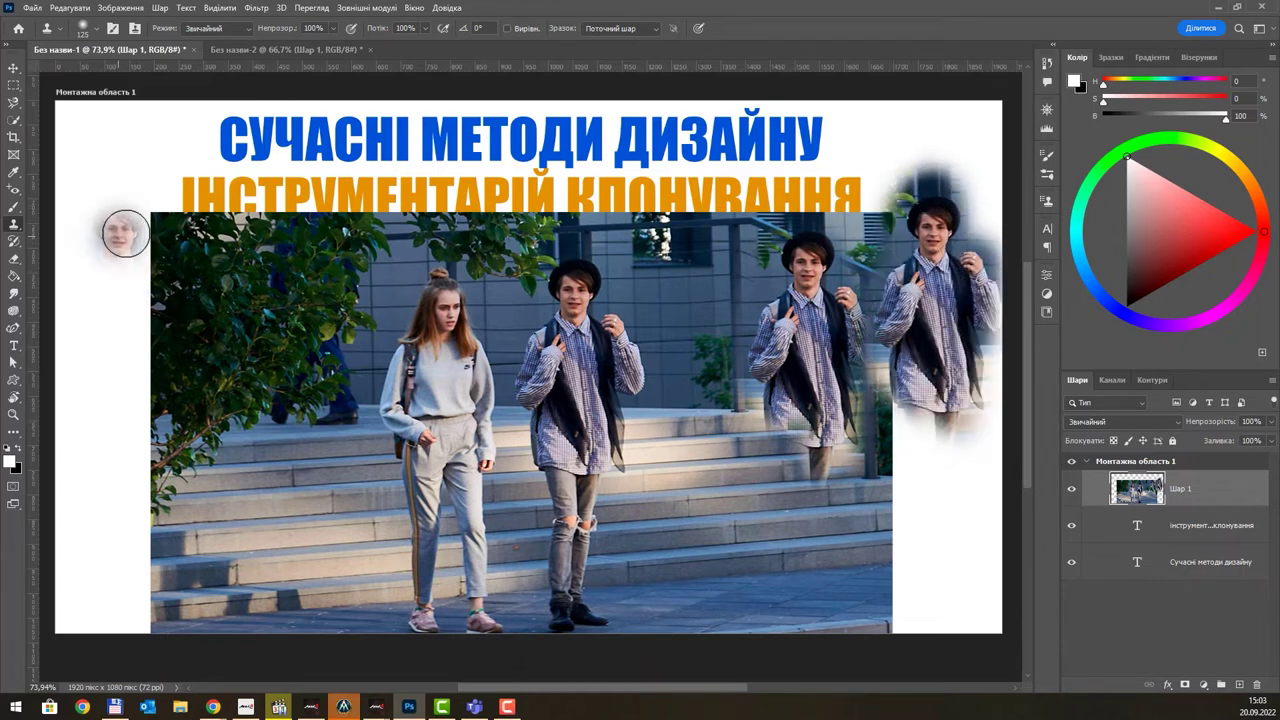
mouse_move(125, 233)
mouse_down()
mouse_move(160, 262)
mouse_move(140, 370)
mouse_up()
right_click(136, 270)
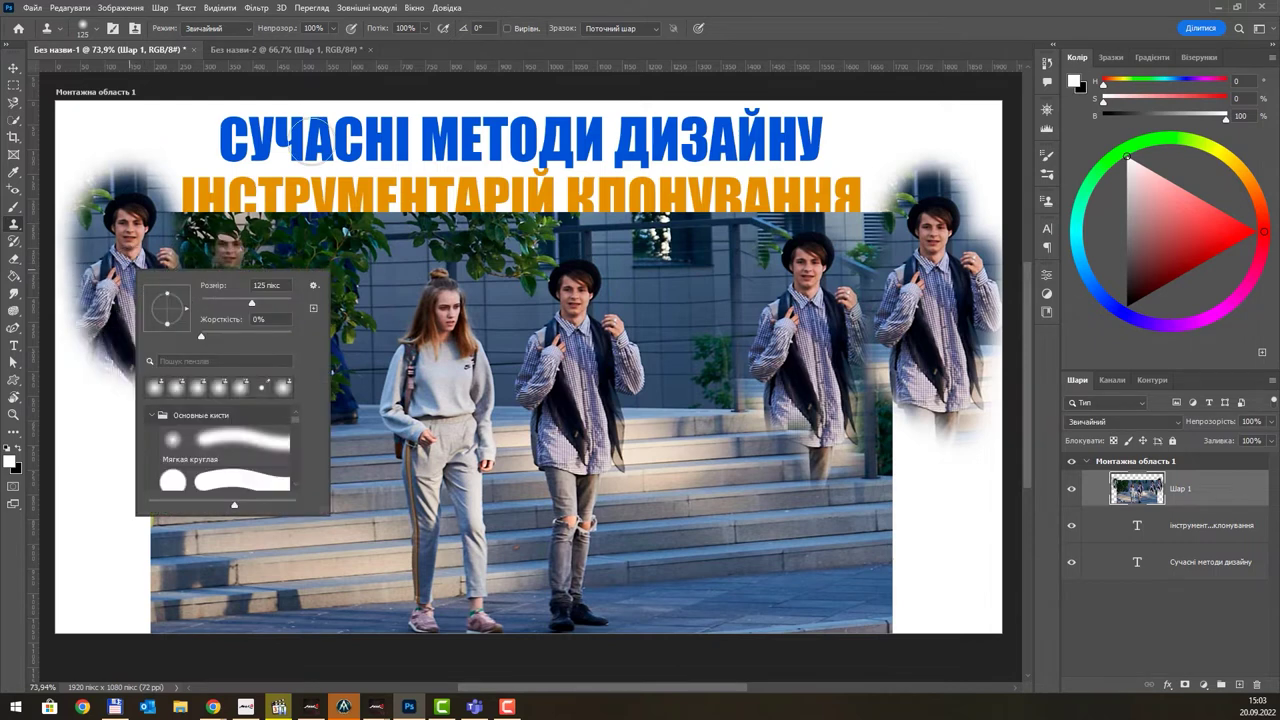
key(Escape)
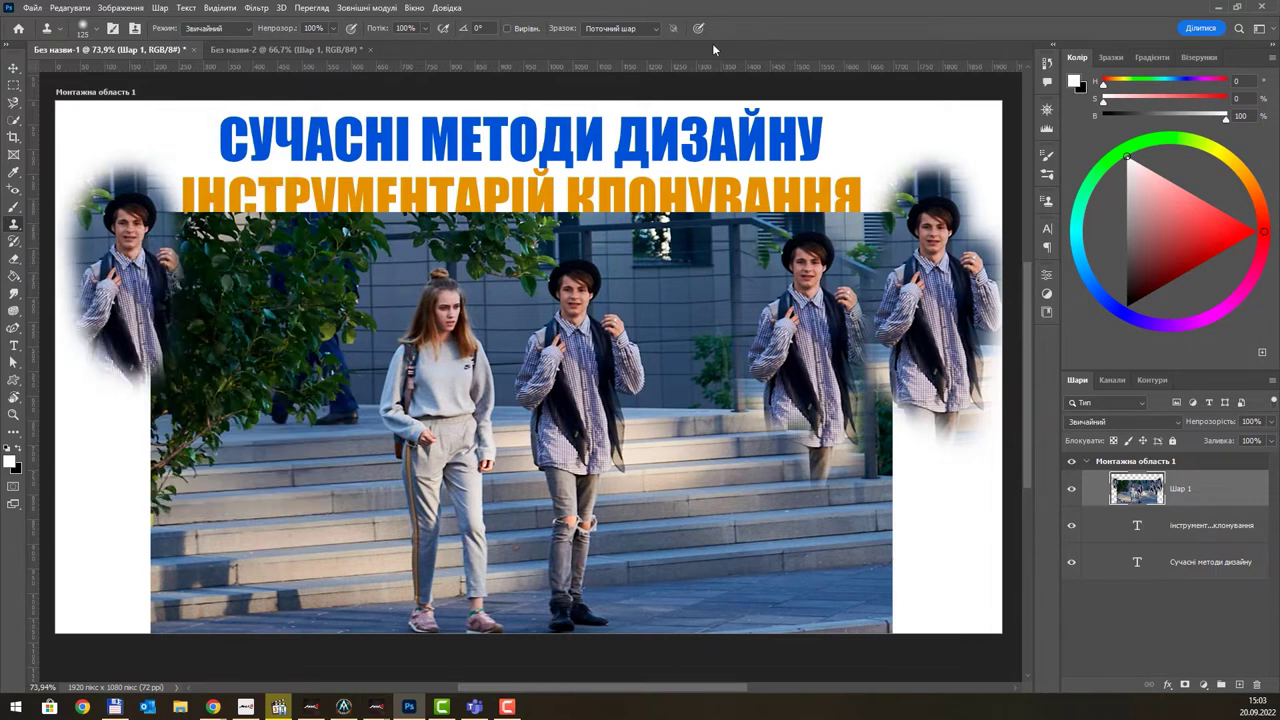
mouse_move(150, 290)
mouse_down()
mouse_move(130, 243)
mouse_move(175, 360)
mouse_up()
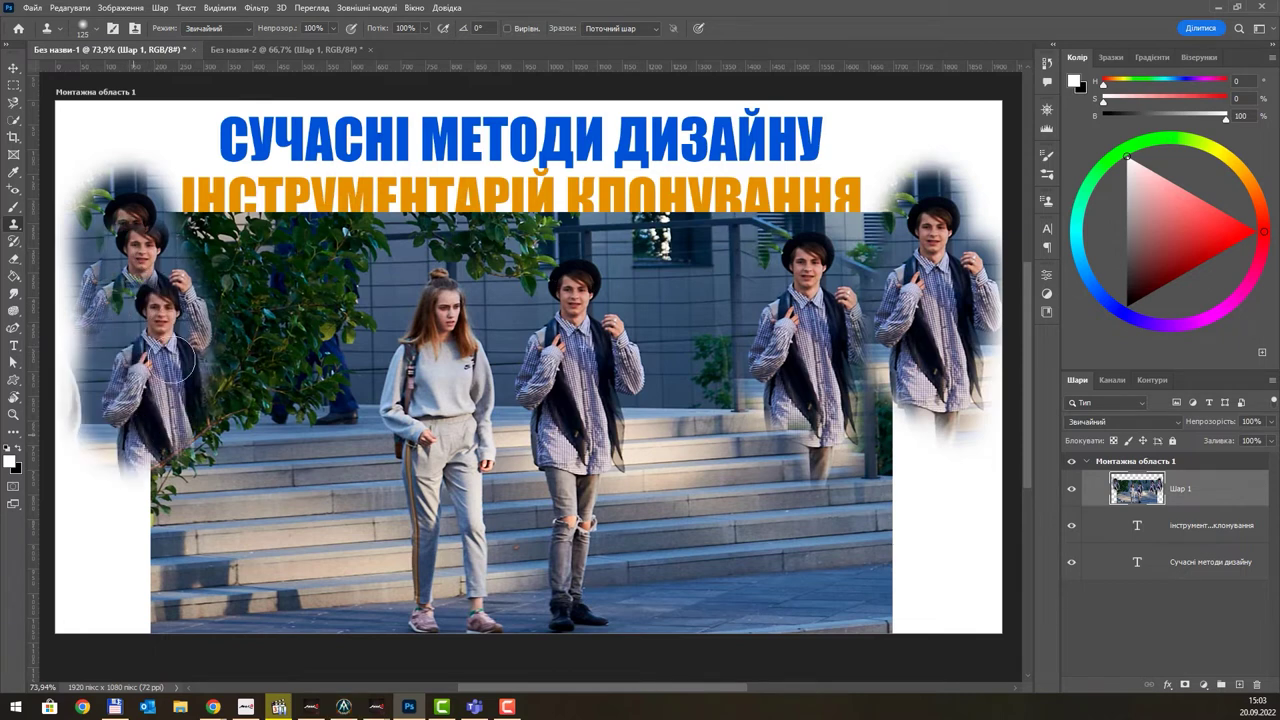
click(173, 357)
Step: Undo and repaint the left-side boy copy, then undo it entirely
key(ctrl+z)
key(ctrl+z)
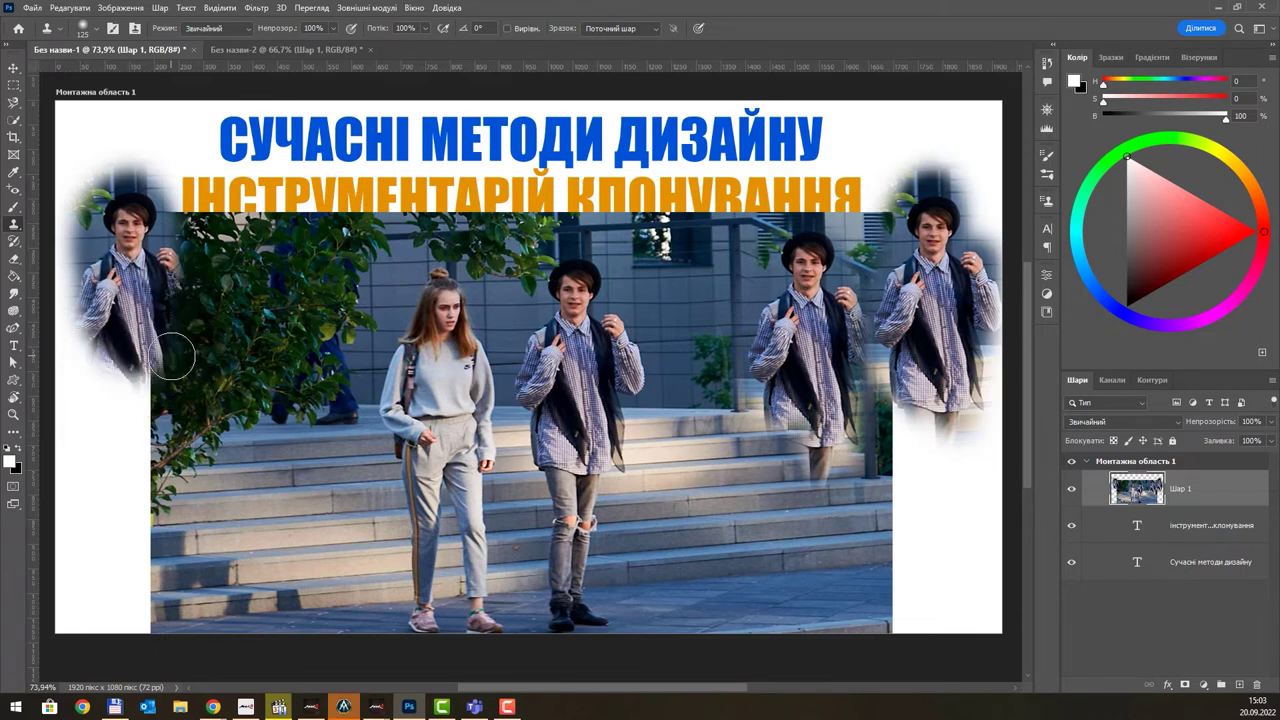
key(ctrl+z)
mouse_move(131, 259)
mouse_down()
mouse_move(117, 235)
mouse_move(118, 300)
mouse_move(165, 265)
mouse_move(110, 320)
mouse_move(120, 290)
mouse_move(130, 370)
mouse_move(125, 290)
mouse_move(110, 370)
mouse_move(150, 375)
mouse_move(130, 390)
mouse_move(100, 380)
mouse_move(150, 400)
mouse_move(160, 368)
mouse_move(110, 400)
mouse_move(145, 352)
mouse_up()
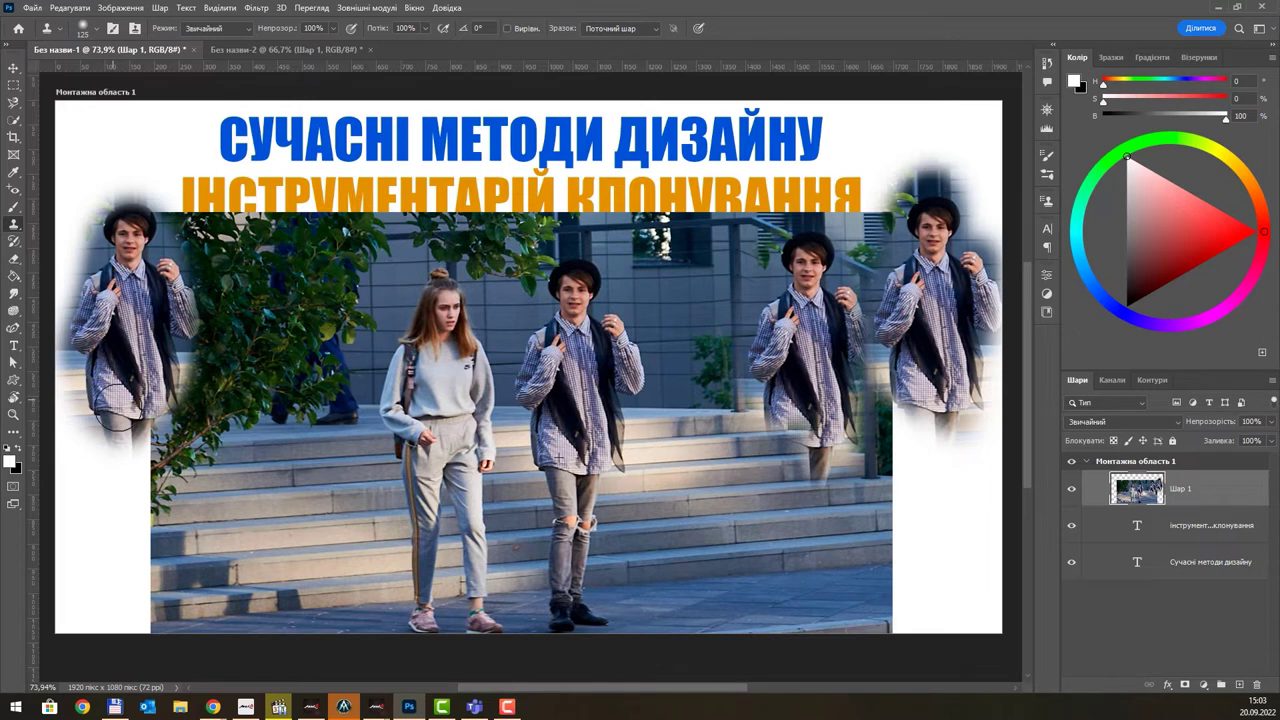
mouse_move(115, 422)
mouse_down()
mouse_move(120, 455)
mouse_move(138, 396)
mouse_move(150, 436)
mouse_move(130, 432)
mouse_move(140, 425)
mouse_move(135, 465)
mouse_move(120, 450)
mouse_move(126, 484)
mouse_move(120, 440)
mouse_move(114, 514)
mouse_move(113, 470)
mouse_move(122, 577)
mouse_move(122, 562)
mouse_move(83, 569)
mouse_move(161, 570)
mouse_move(156, 581)
mouse_move(225, 565)
mouse_move(158, 570)
mouse_move(250, 565)
mouse_move(85, 566)
mouse_move(286, 554)
mouse_move(80, 566)
mouse_move(331, 577)
mouse_move(80, 570)
mouse_move(297, 566)
mouse_up()
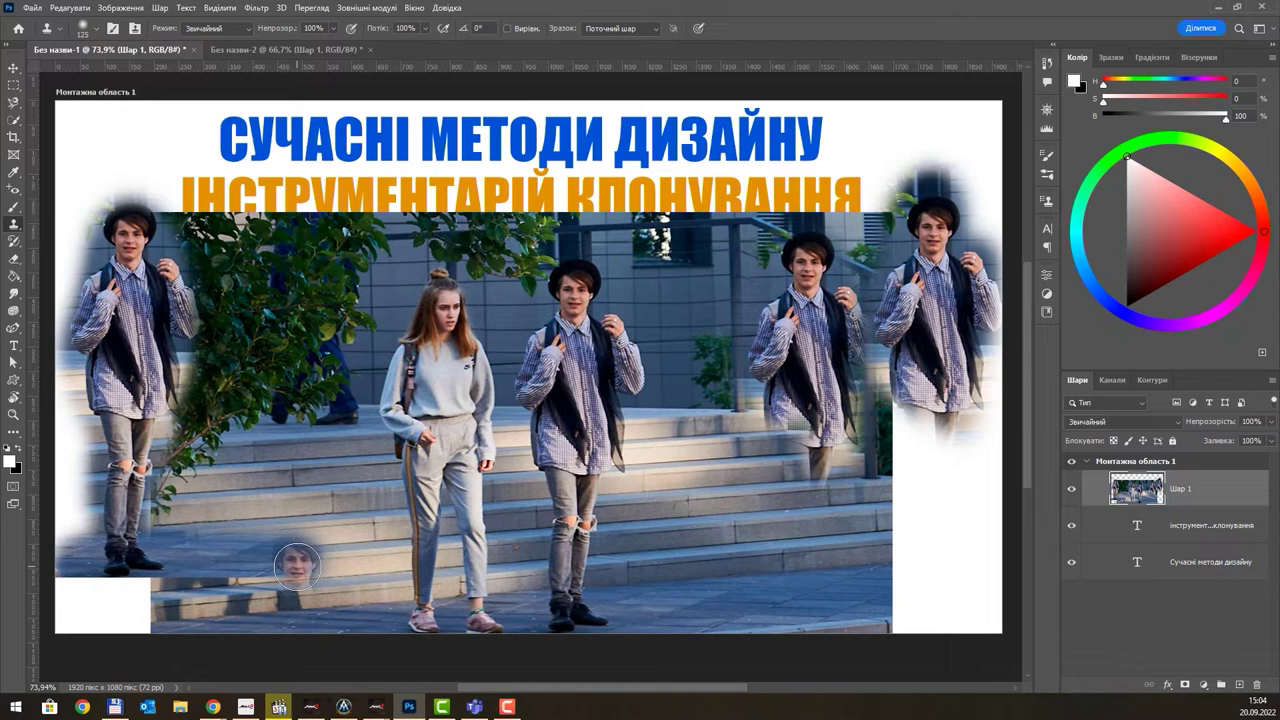
key(ctrl+z)
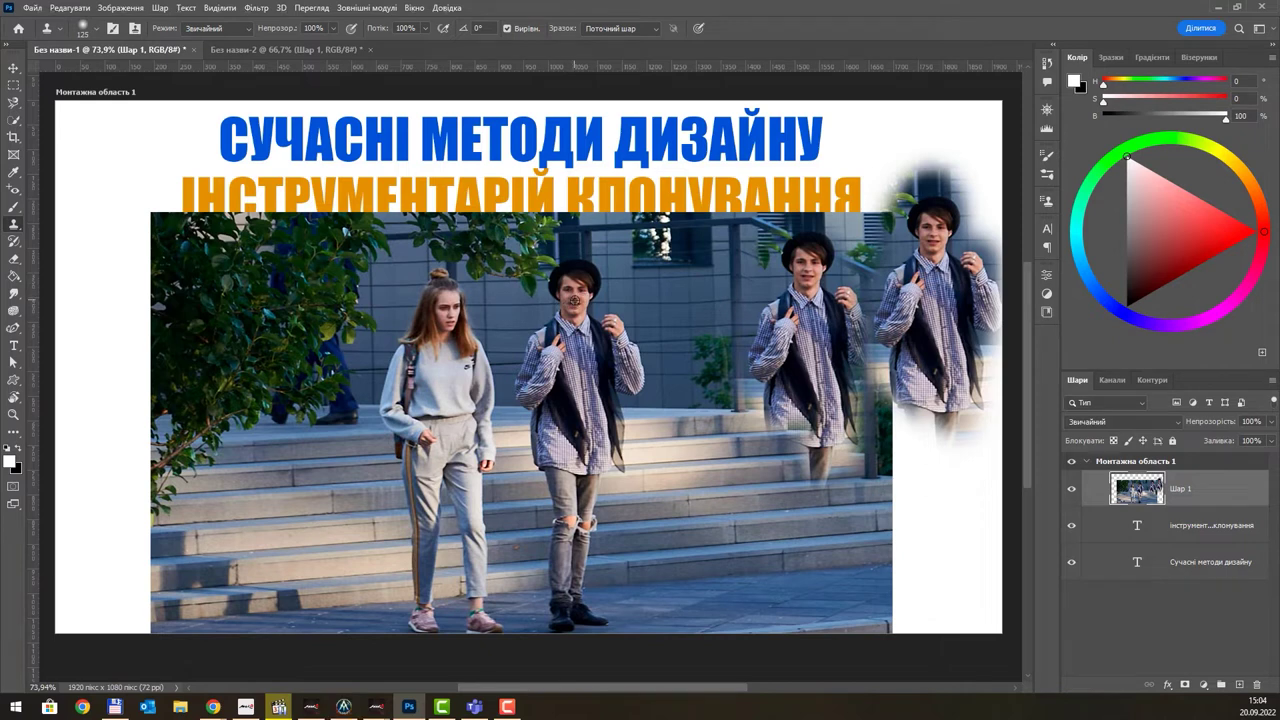
Step: Clone a third boy copy beside the right-hand copies, down toward the steps
alt+click(574, 299)
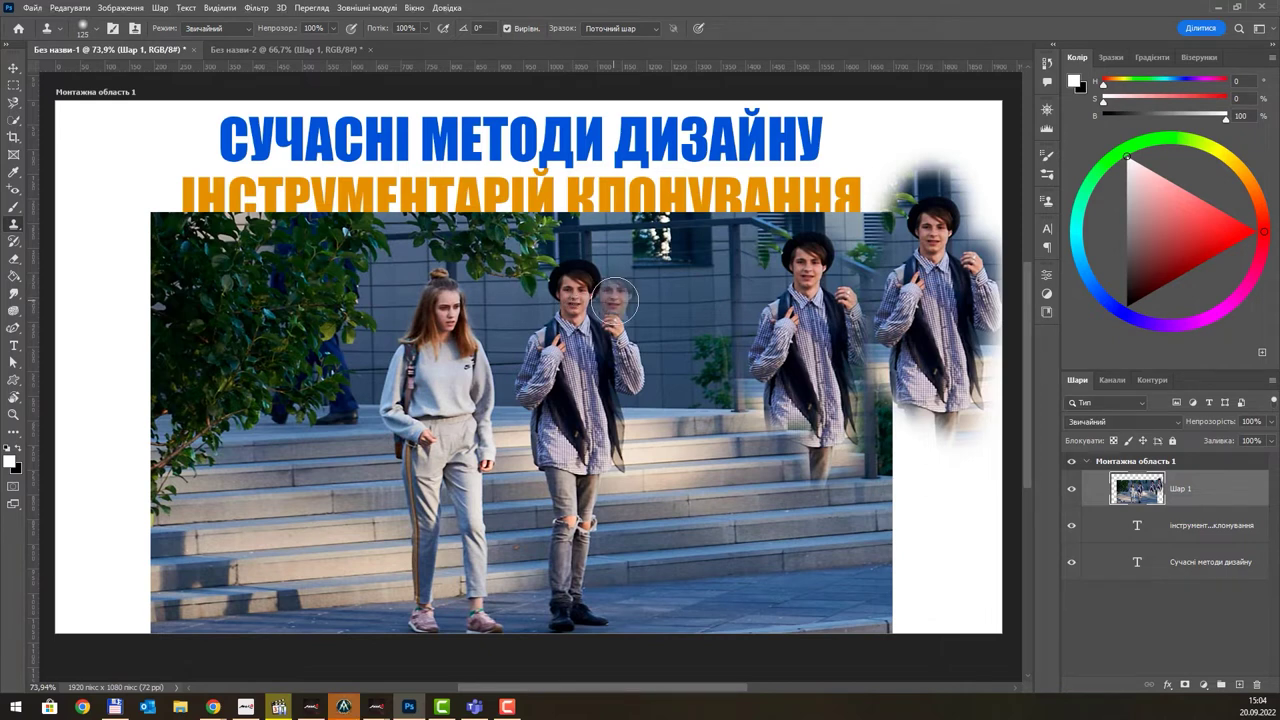
click(488, 280)
key(ctrl+z)
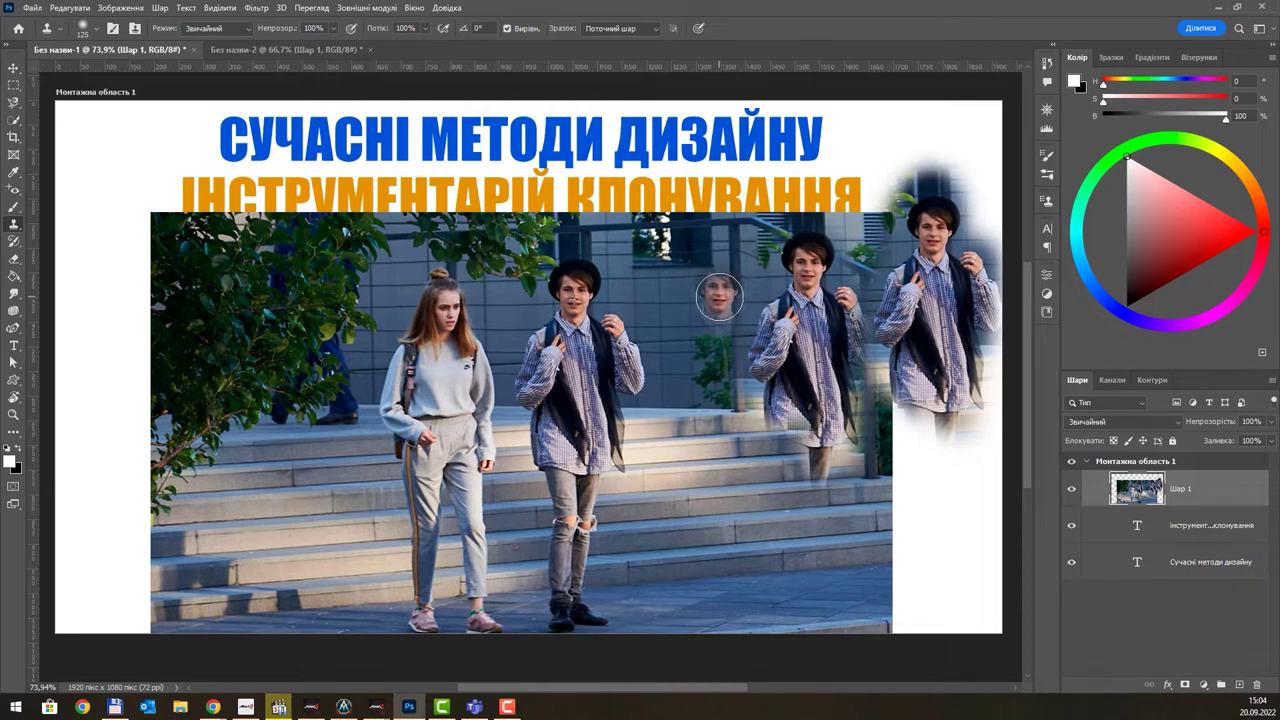
drag(719, 296, 710, 300)
mouse_move(716, 308)
mouse_down()
mouse_move(715, 285)
mouse_move(707, 340)
mouse_move(720, 330)
mouse_up()
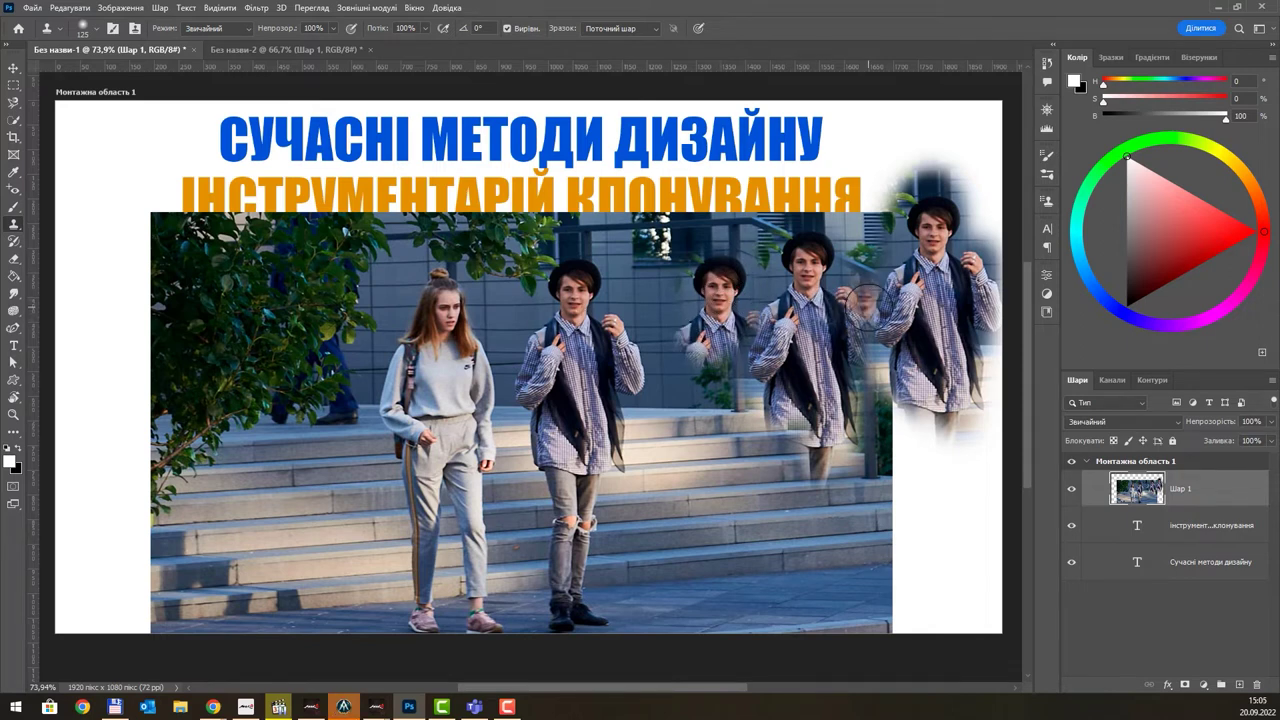
mouse_move(862, 300)
mouse_down()
mouse_move(864, 529)
mouse_move(845, 500)
mouse_move(809, 516)
mouse_move(766, 500)
mouse_move(829, 517)
mouse_move(791, 503)
mouse_move(809, 477)
mouse_move(829, 514)
mouse_move(803, 514)
mouse_move(807, 488)
mouse_move(829, 480)
mouse_move(789, 486)
mouse_up()
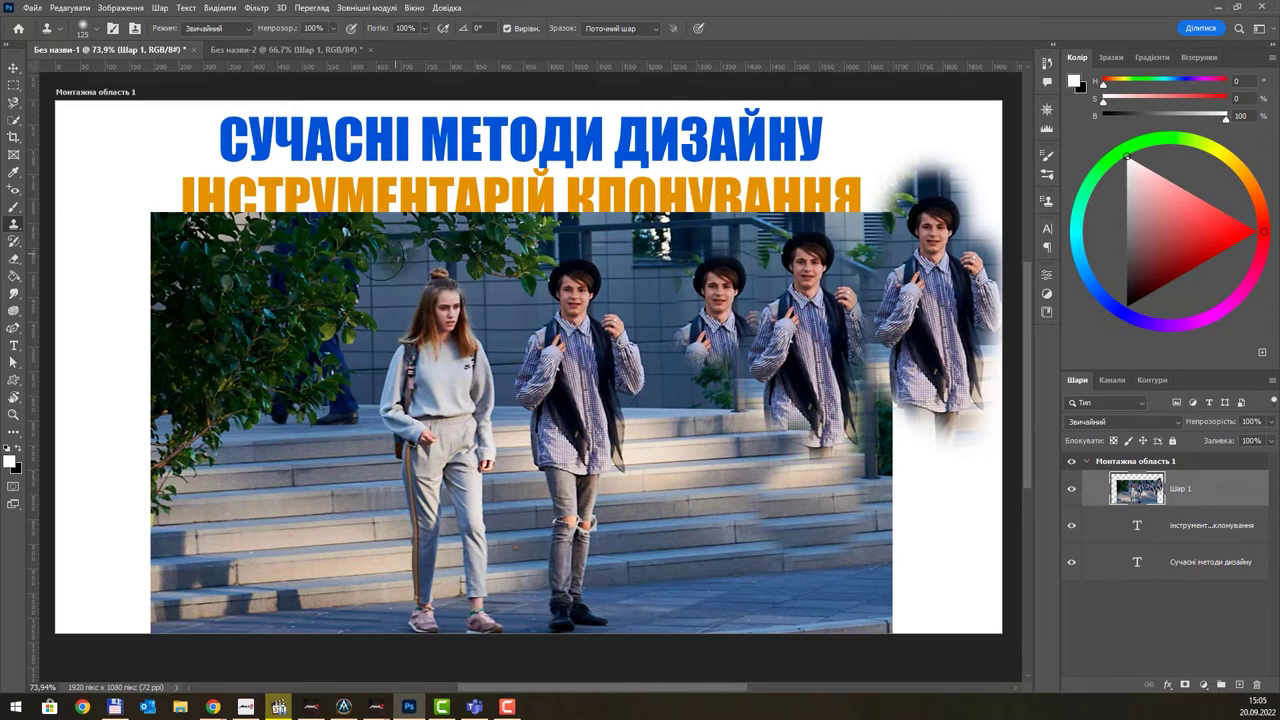
Step: Paint cloned foliage over the girl, then undo it
mouse_move(379, 257)
mouse_down()
mouse_move(408, 286)
mouse_move(460, 275)
mouse_move(442, 290)
mouse_move(434, 336)
mouse_move(447, 358)
mouse_move(385, 440)
mouse_move(420, 420)
mouse_move(430, 460)
mouse_move(447, 457)
mouse_move(428, 580)
mouse_move(460, 612)
mouse_move(480, 612)
mouse_up()
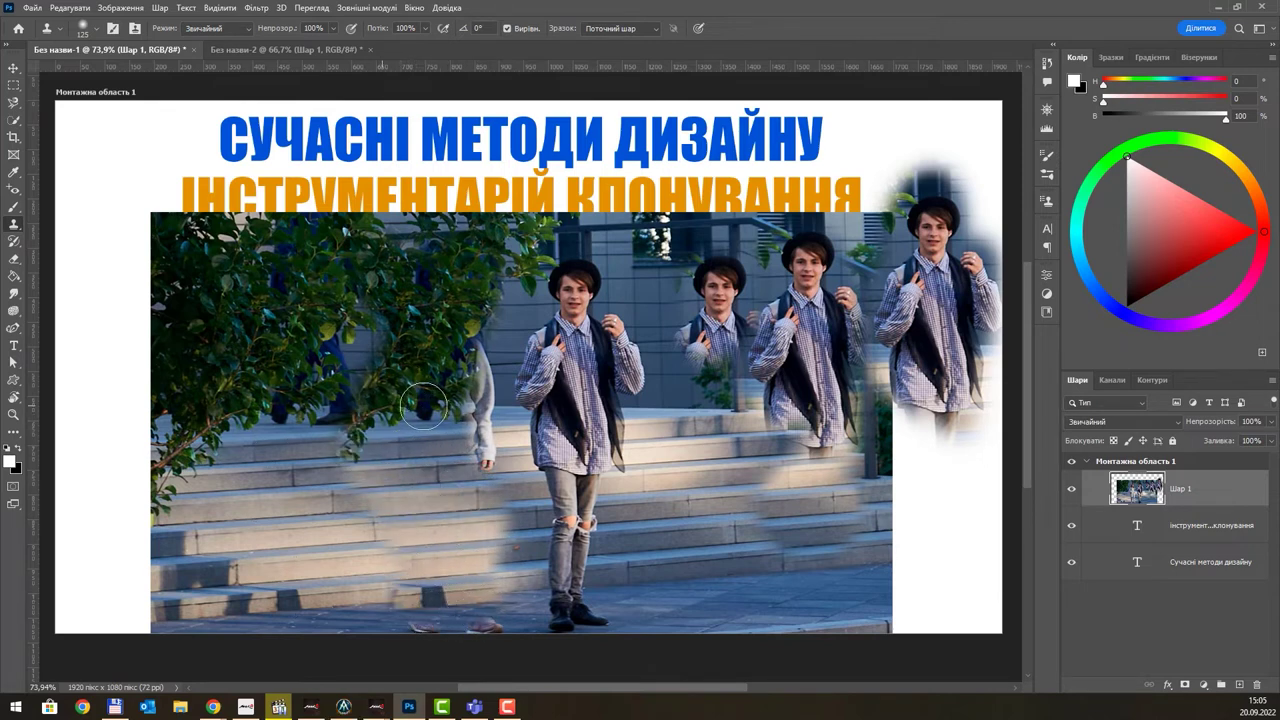
alt+click(266, 320)
drag(504, 338, 470, 337)
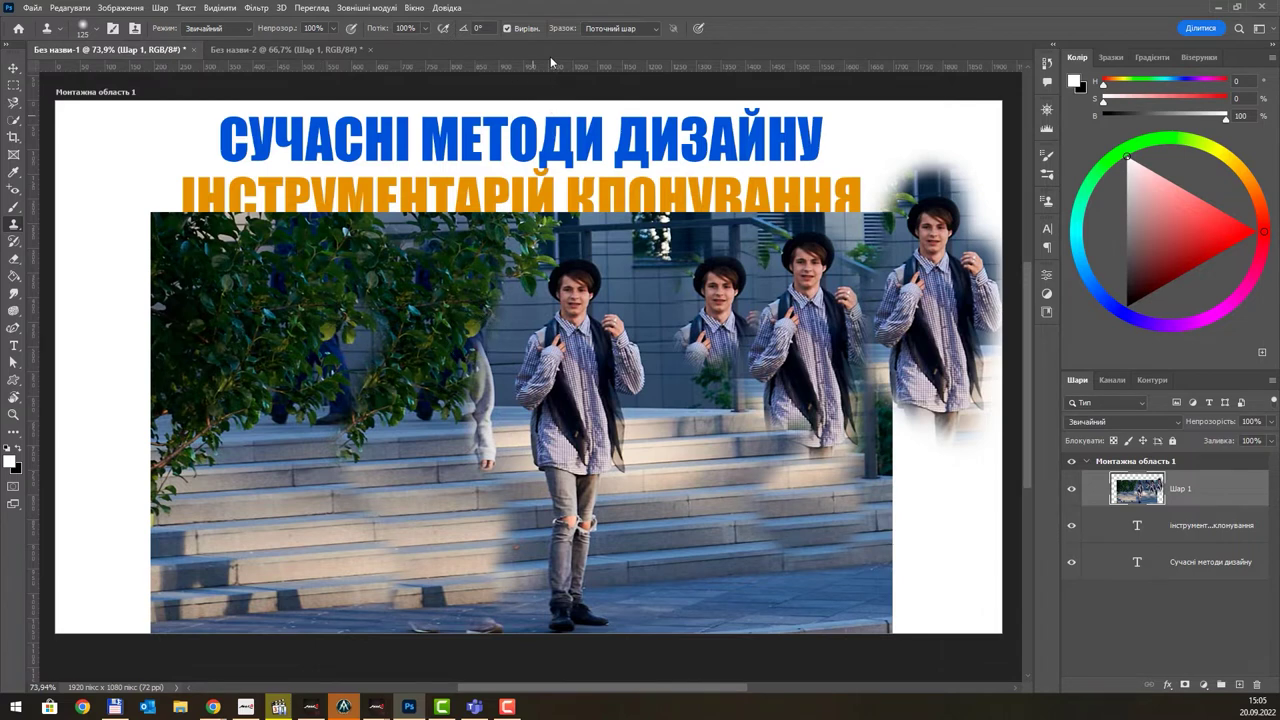
key(ctrl+z)
key(ctrl+z)
key(ctrl+z)
Step: Undo recent clone edits, including a misplaced boy-face clone on the steps
key(ctrl+z)
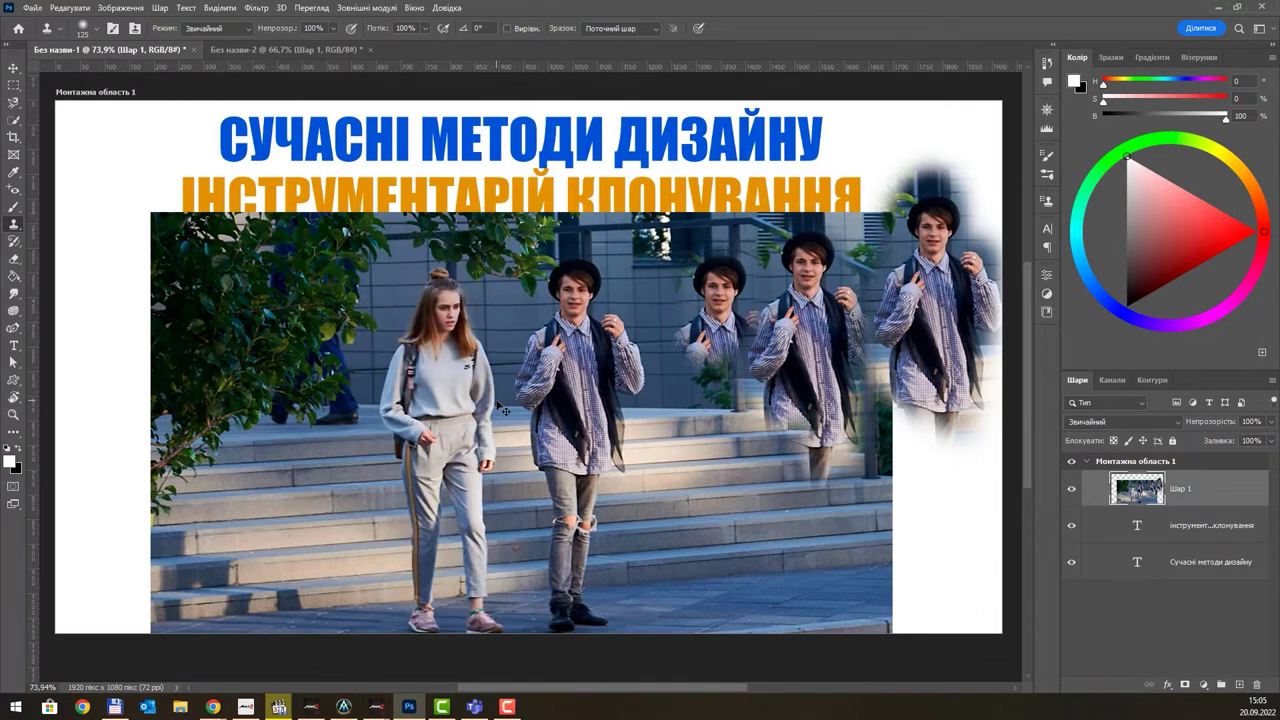
key(ctrl+z)
key(ctrl+z)
key(ctrl+z)
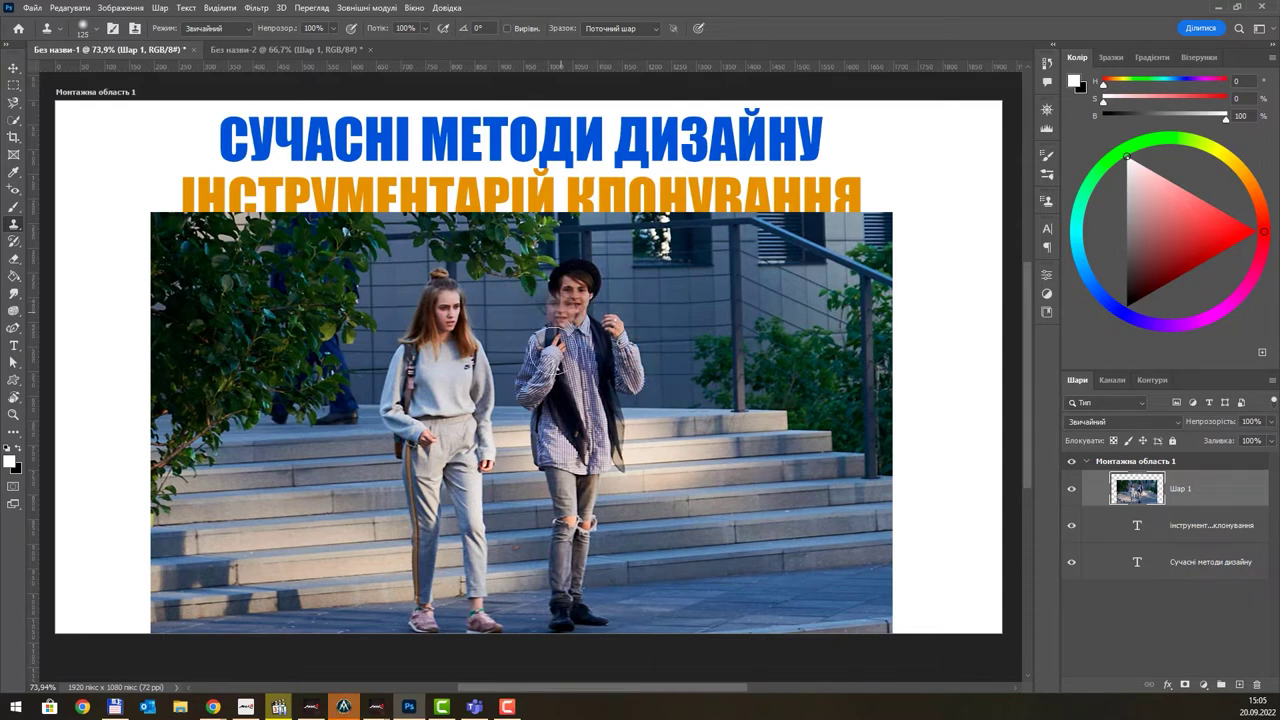
drag(542, 428, 575, 515)
key(ctrl+z)
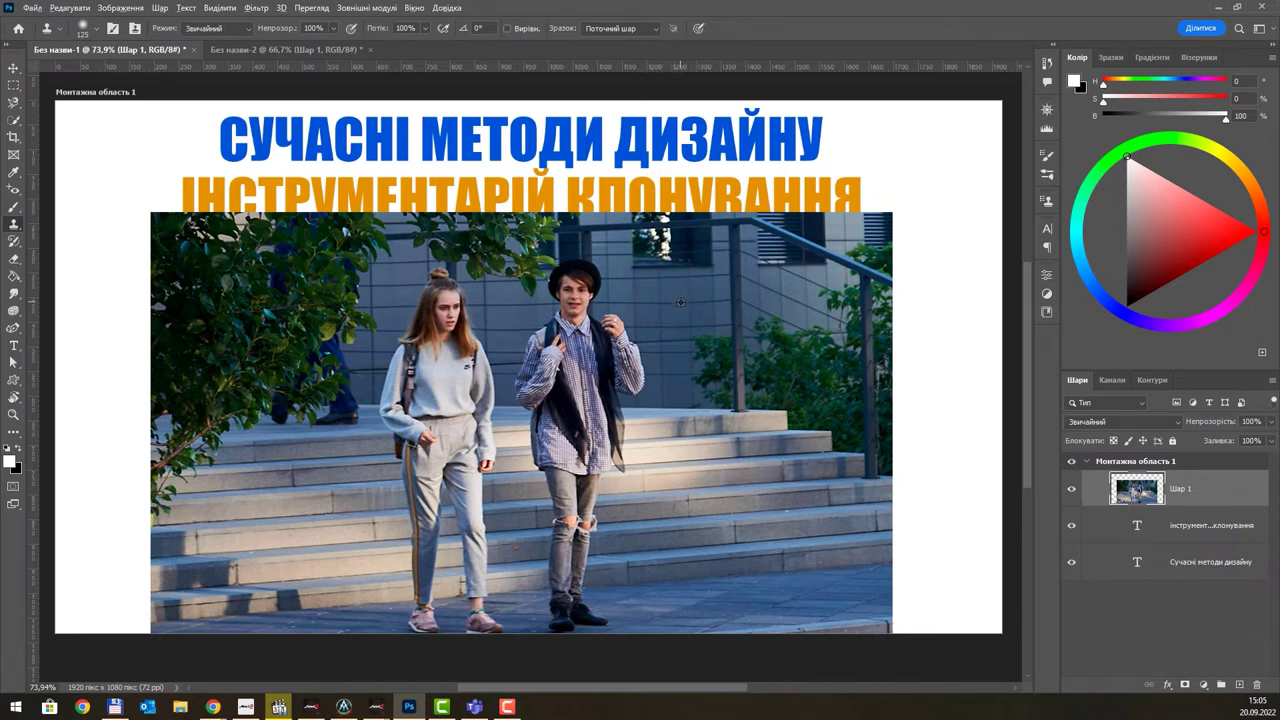
Step: Cover the boy's face, hand and hair with cloned wall texture
mouse_move(612, 305)
mouse_down()
mouse_move(574, 298)
mouse_move(544, 342)
mouse_up()
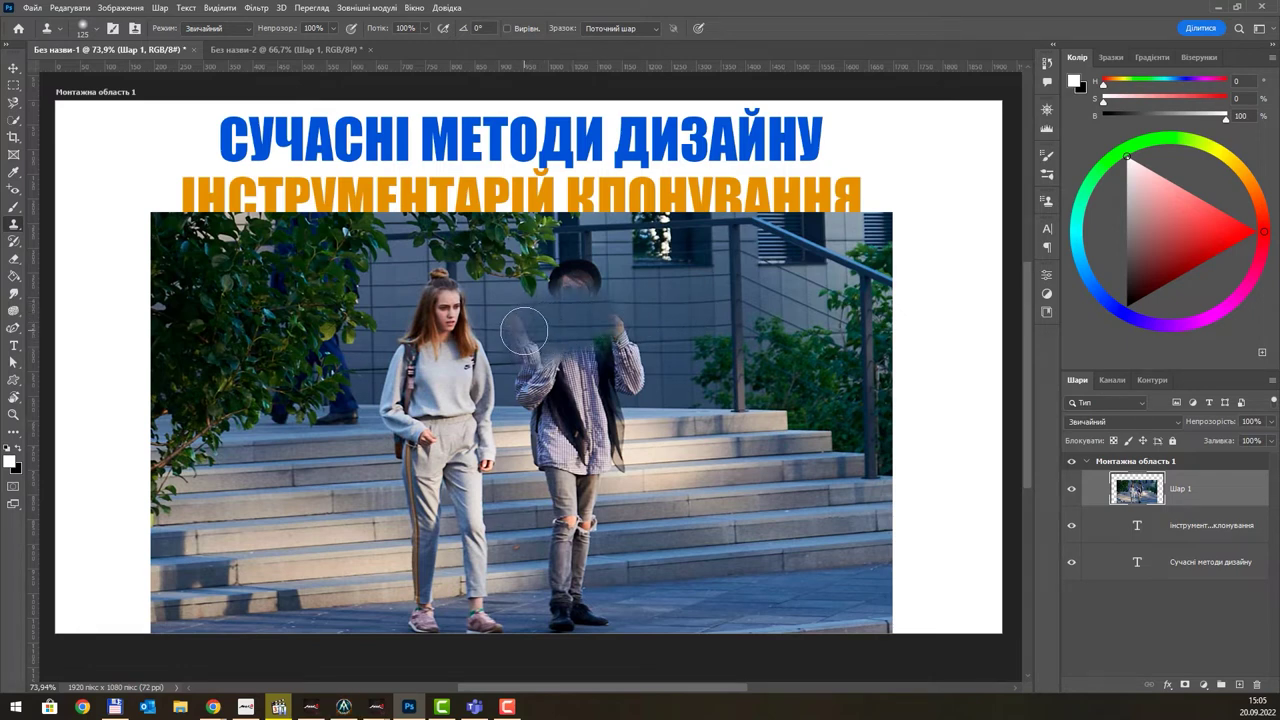
drag(534, 330, 634, 362)
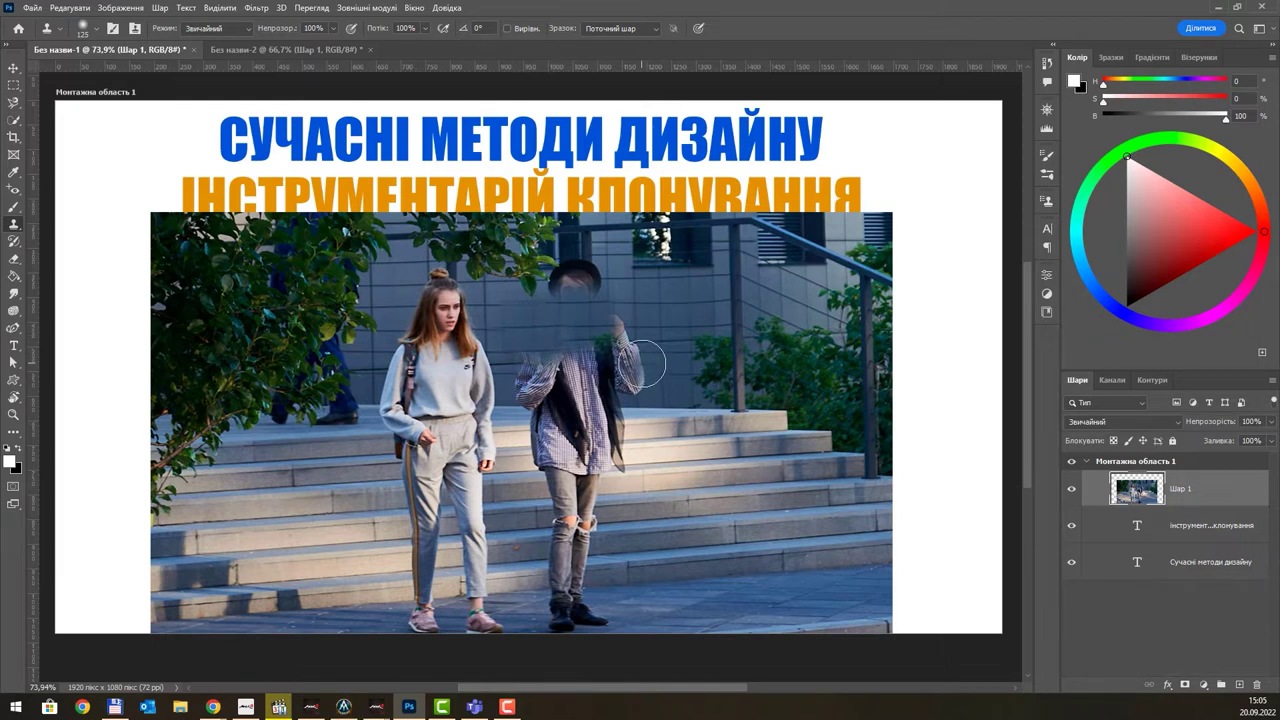
drag(586, 304, 560, 293)
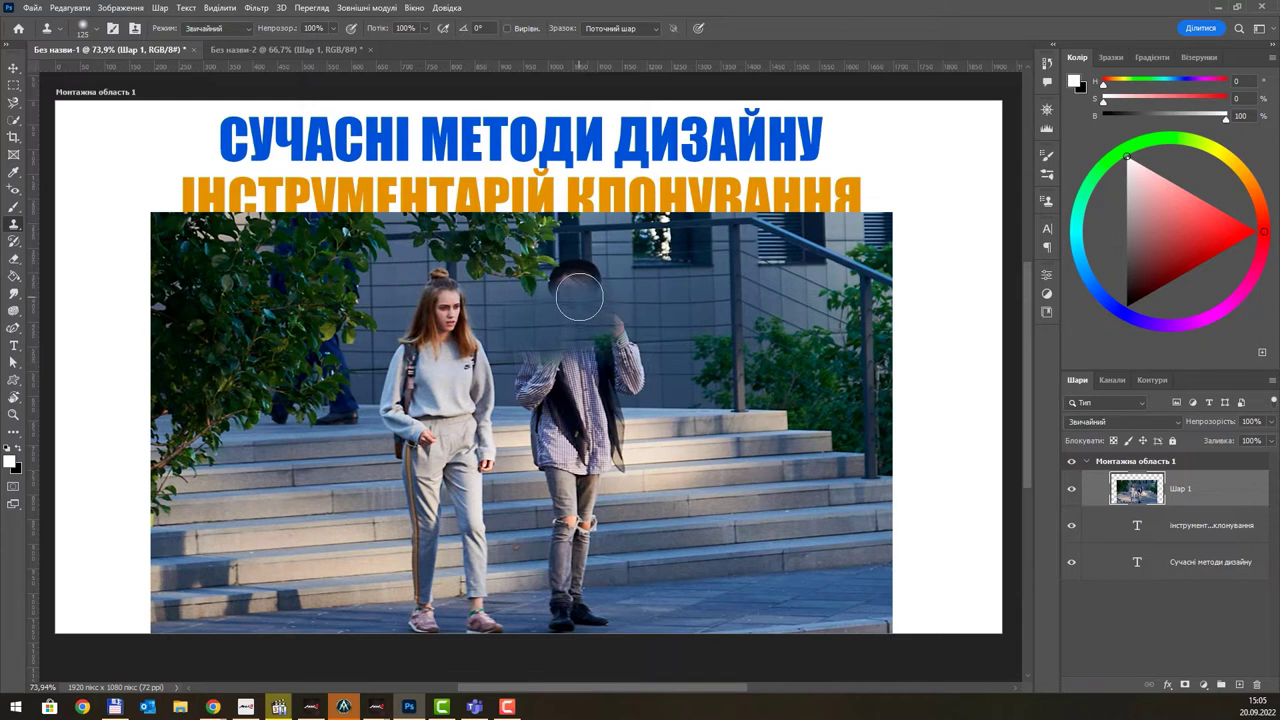
key(ctrl+z)
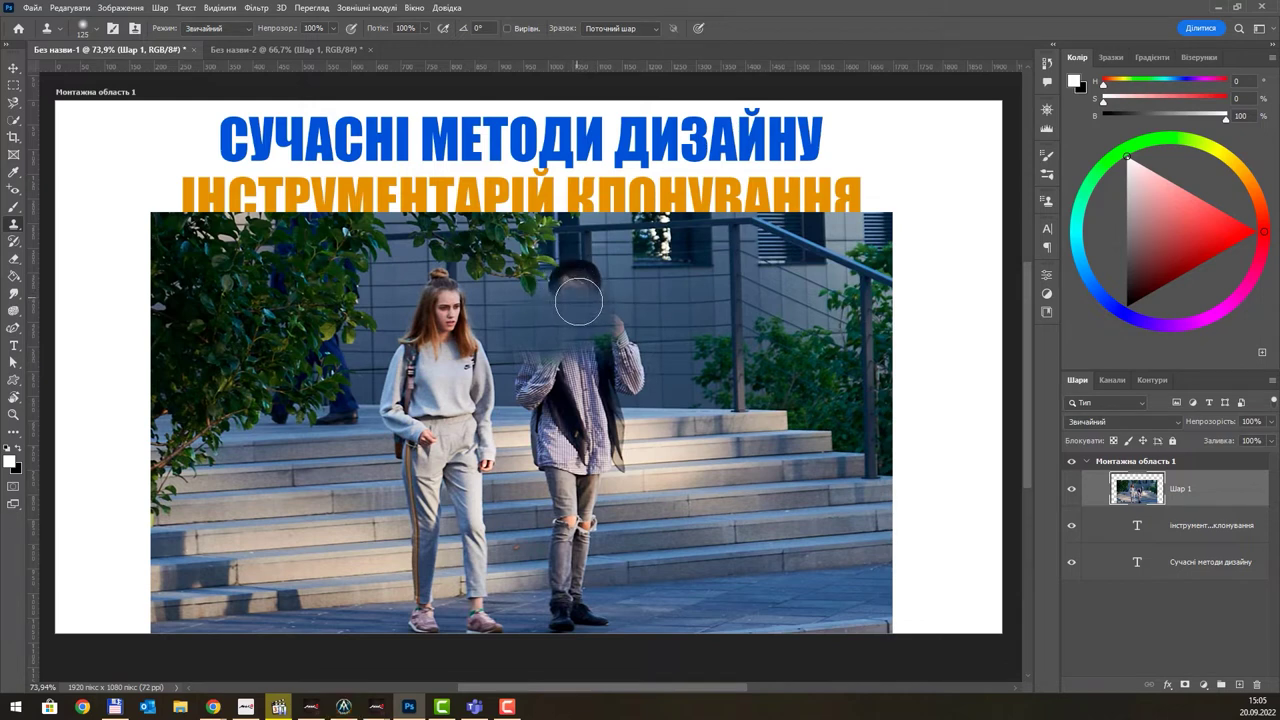
mouse_move(578, 295)
mouse_down()
mouse_move(563, 289)
mouse_move(593, 266)
mouse_up()
scroll(593, 266, up, 2)
Step: Zoom in, shrink the brush to 60, and clone wall and window-ledge texture over the boy's head
scroll(600, 280, up, 2)
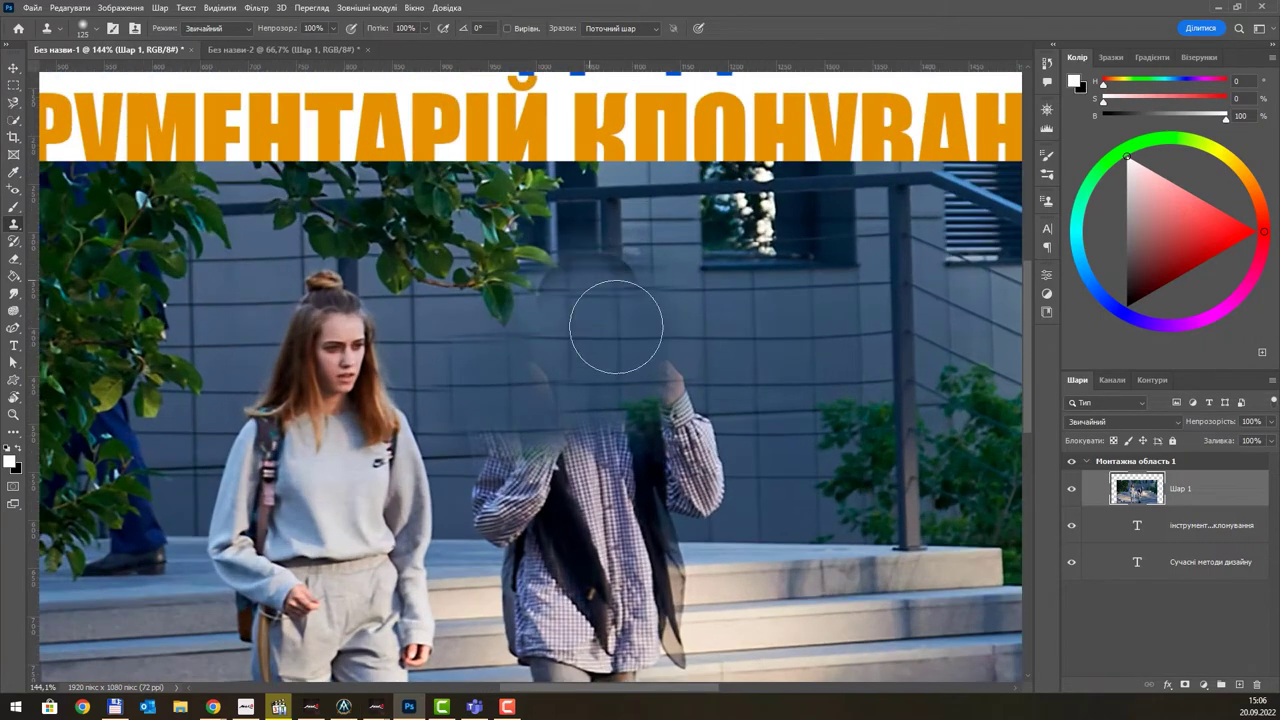
key(bracketleft)
key(bracketleft)
key(bracketleft)
key(bracketleft)
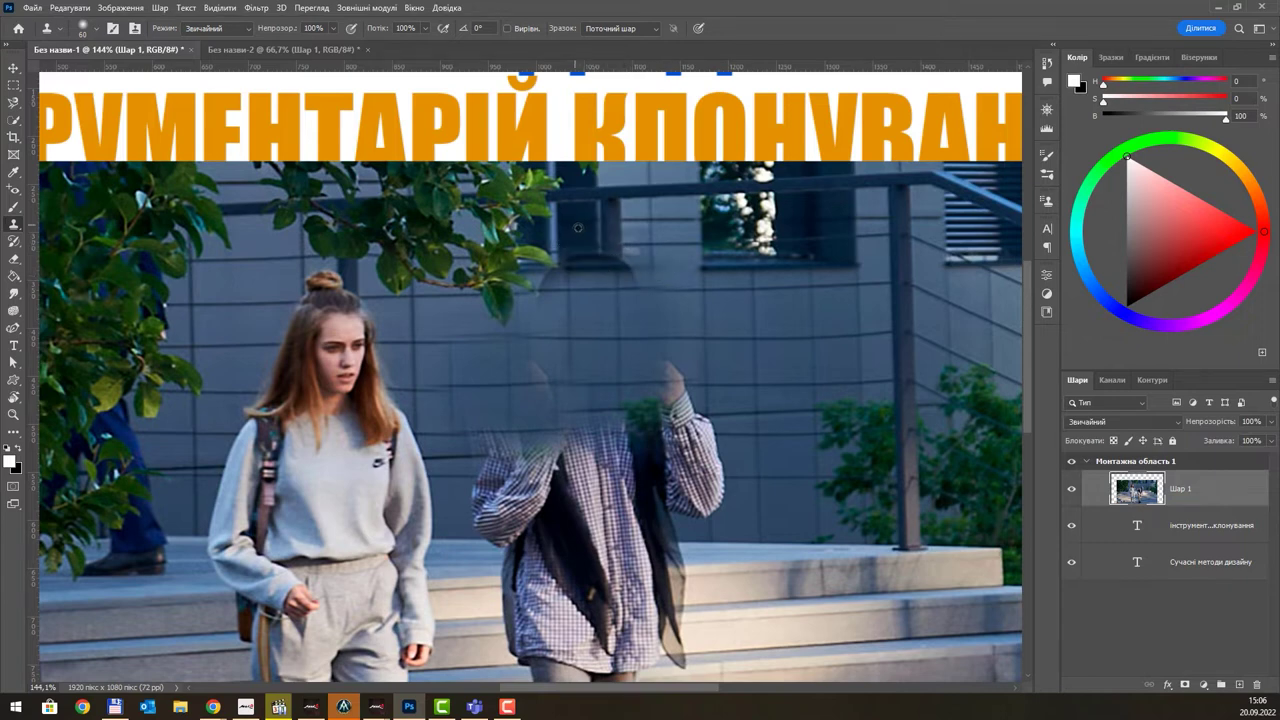
mouse_move(667, 264)
mouse_down()
mouse_move(631, 253)
mouse_move(556, 265)
mouse_move(609, 266)
mouse_up()
alt+click(812, 261)
alt+click(629, 281)
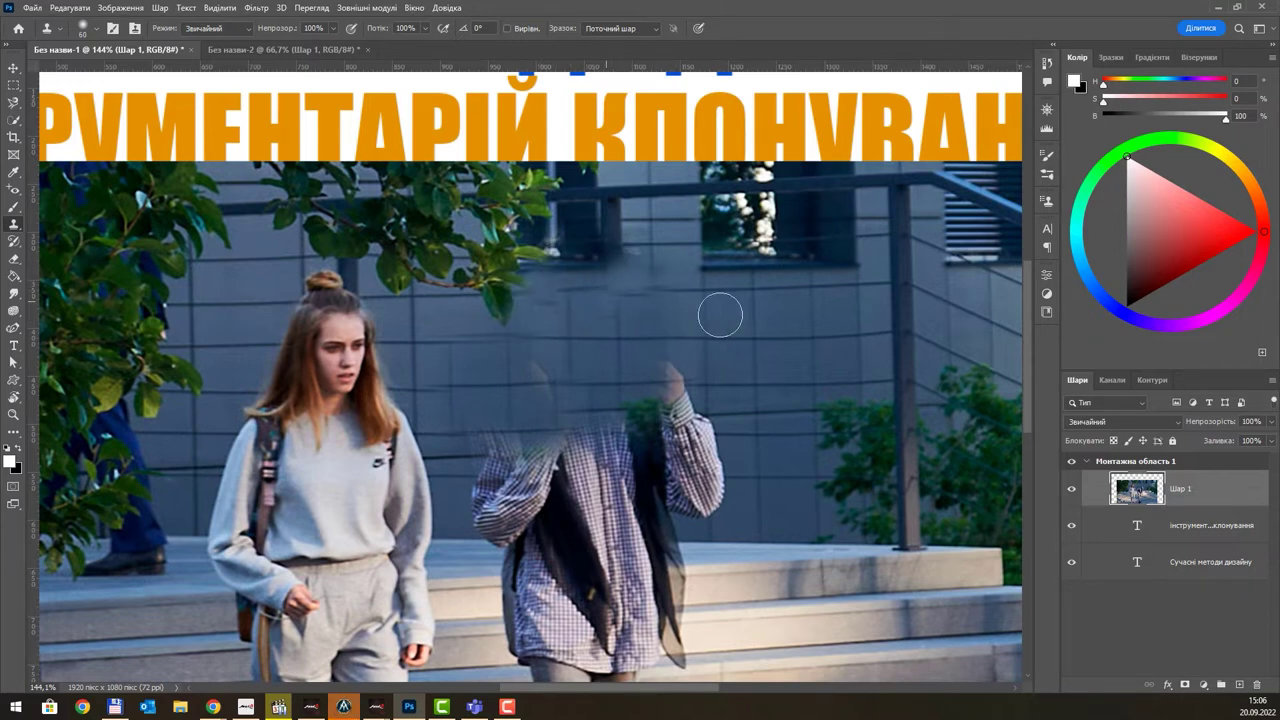
alt+scroll(633, 300, down, 5)
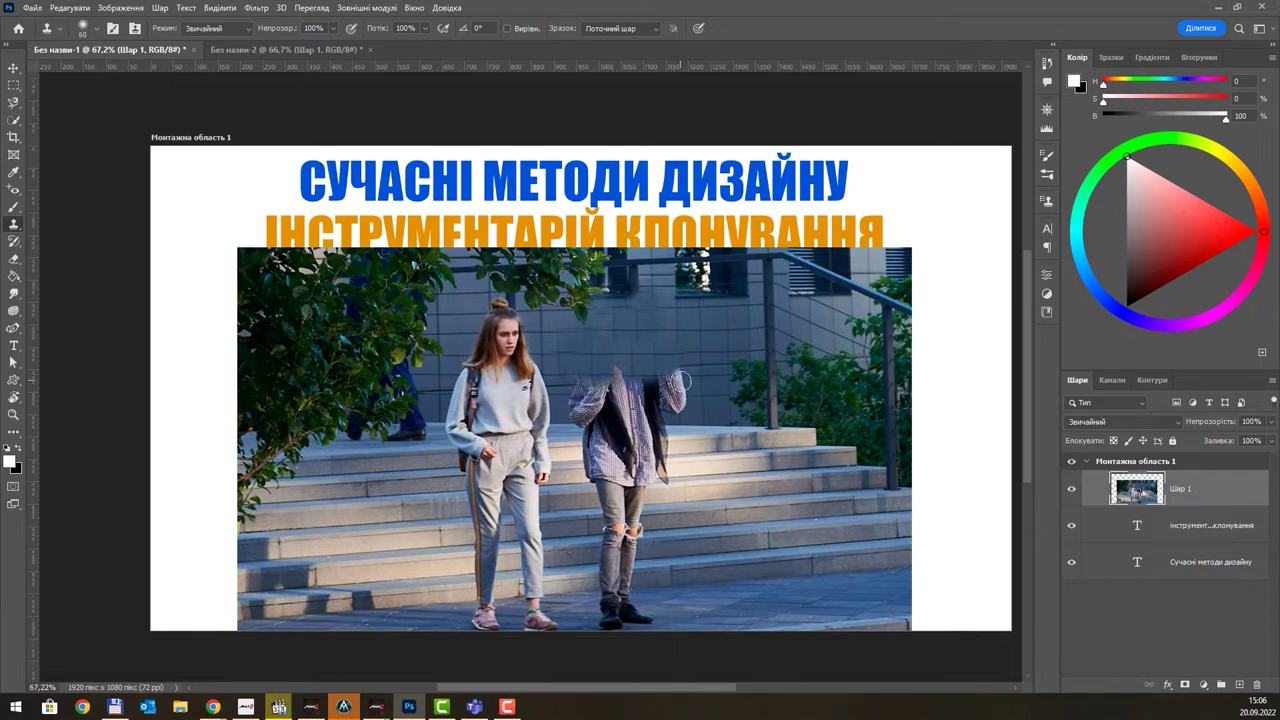
Step: Enlarge the Clone Stamp brush to 125 and paint wall and stair texture over the boy
drag(570, 385, 653, 393)
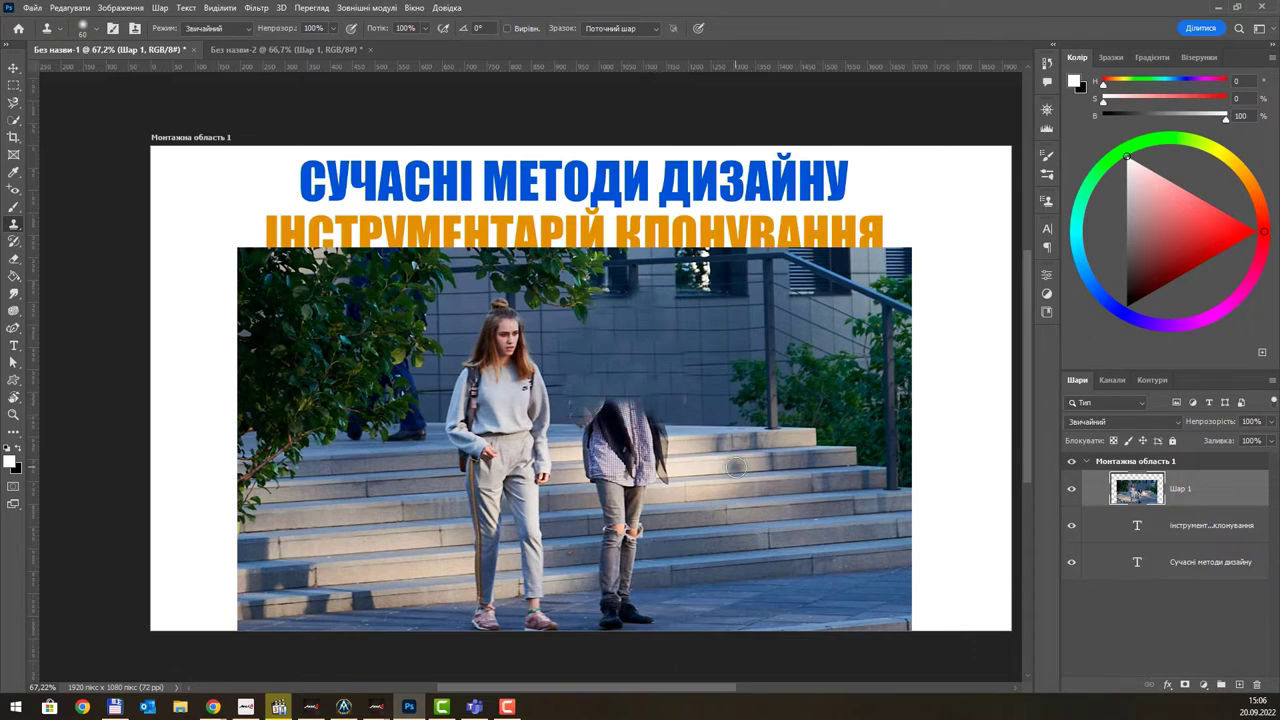
key(bracketright)
key(bracketright)
key(bracketright)
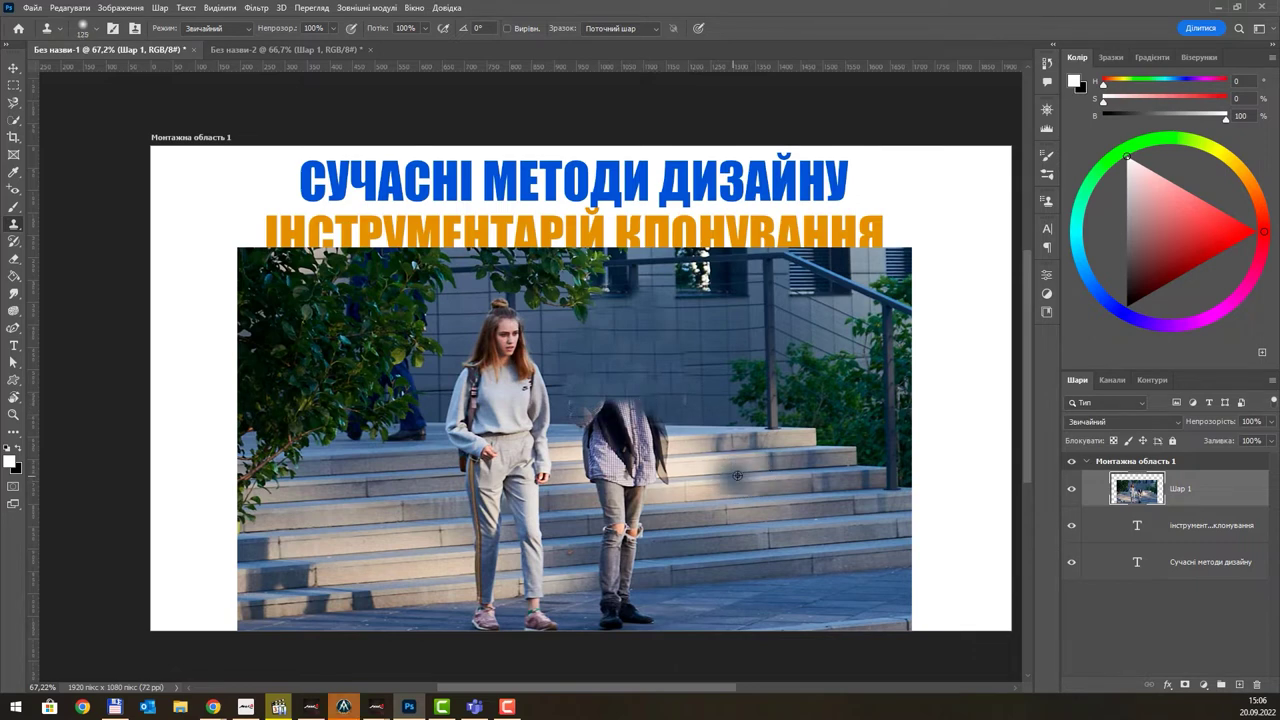
key(bracketright)
mouse_move(656, 480)
mouse_down()
mouse_move(638, 517)
mouse_move(673, 557)
mouse_up()
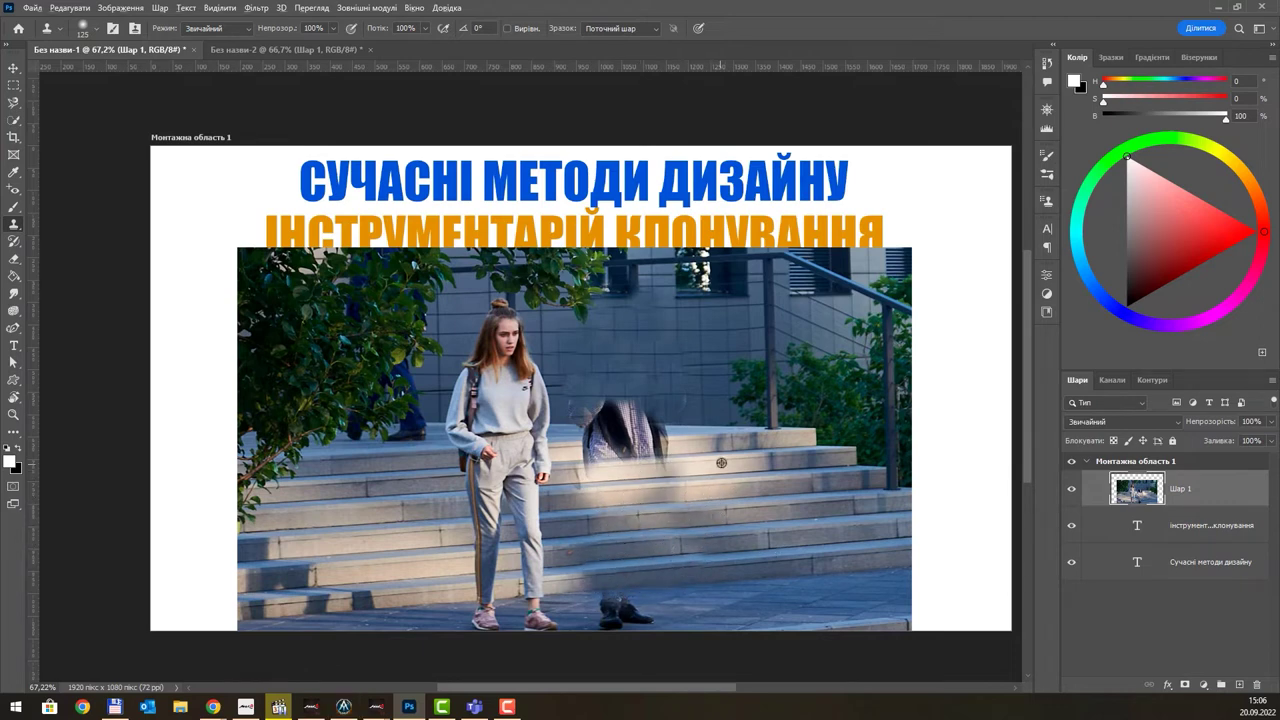
mouse_move(632, 448)
mouse_down()
mouse_move(624, 457)
mouse_move(694, 458)
mouse_move(586, 449)
mouse_up()
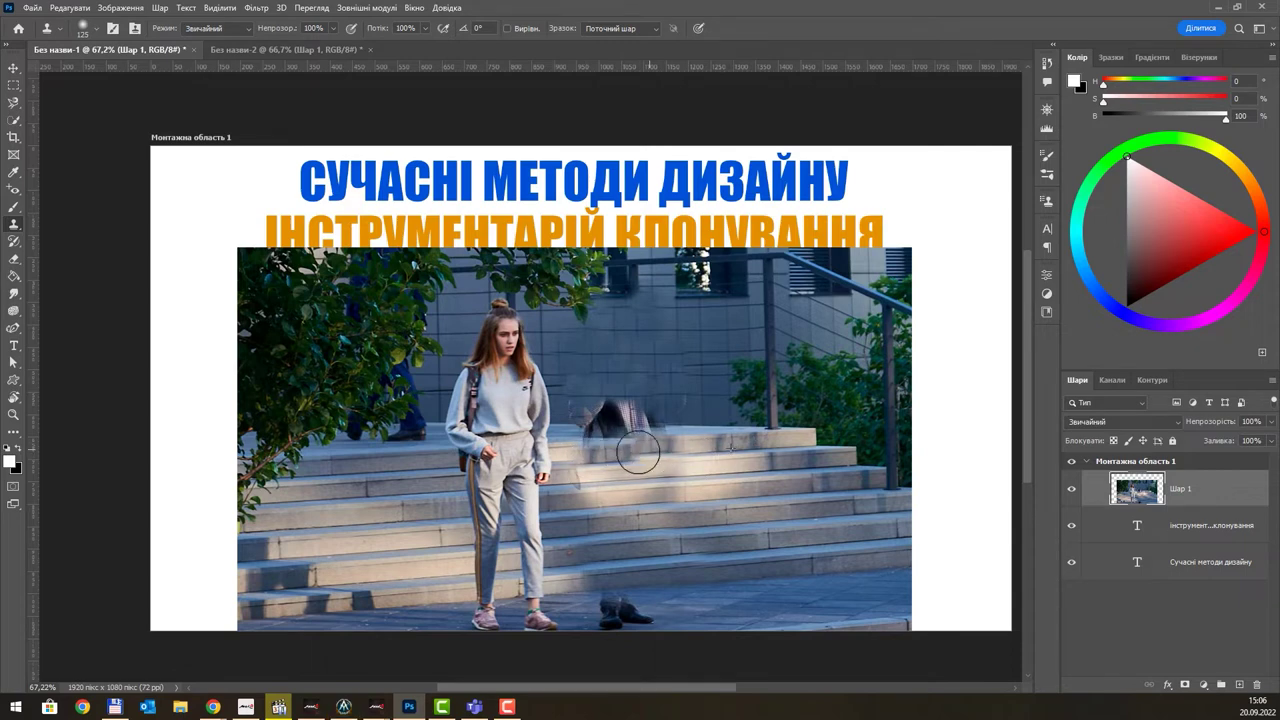
mouse_move(682, 422)
mouse_down()
mouse_move(580, 415)
mouse_move(719, 412)
mouse_move(645, 410)
mouse_move(675, 425)
mouse_move(652, 429)
mouse_up()
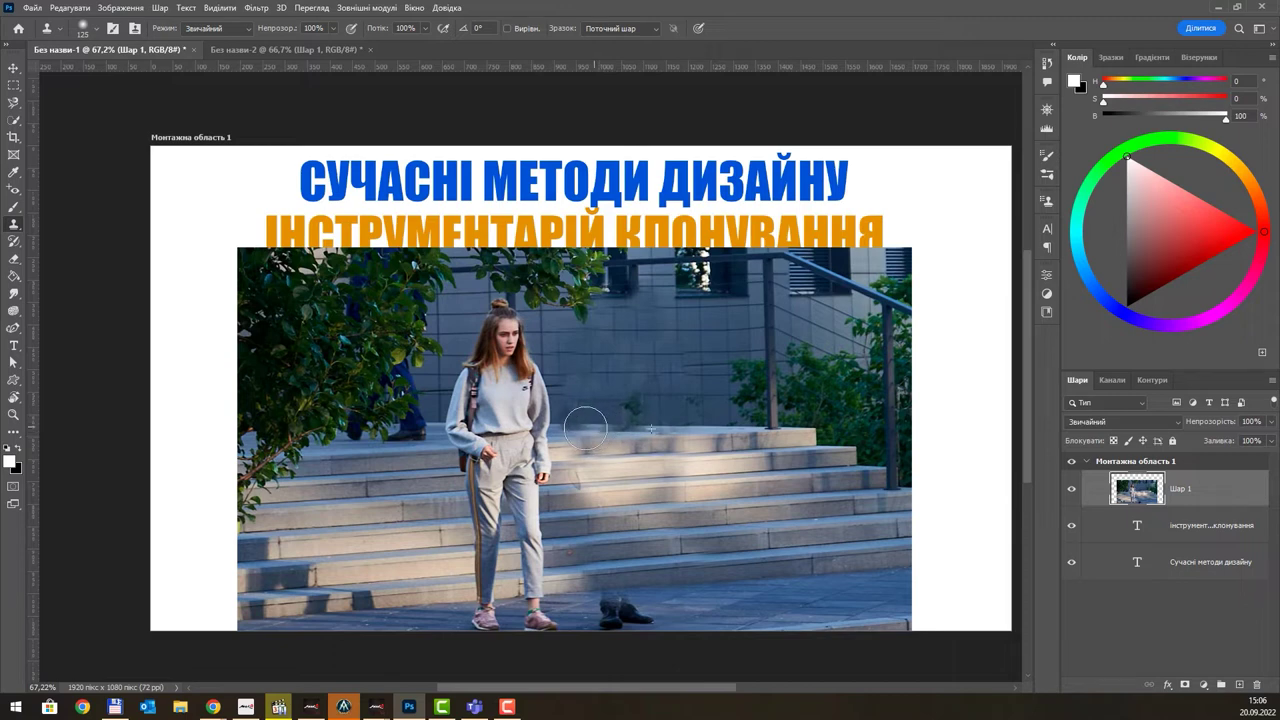
Step: Clean up leftover marks near the wall and touch up the bushes by the railing post
drag(585, 429, 635, 425)
drag(615, 612, 634, 606)
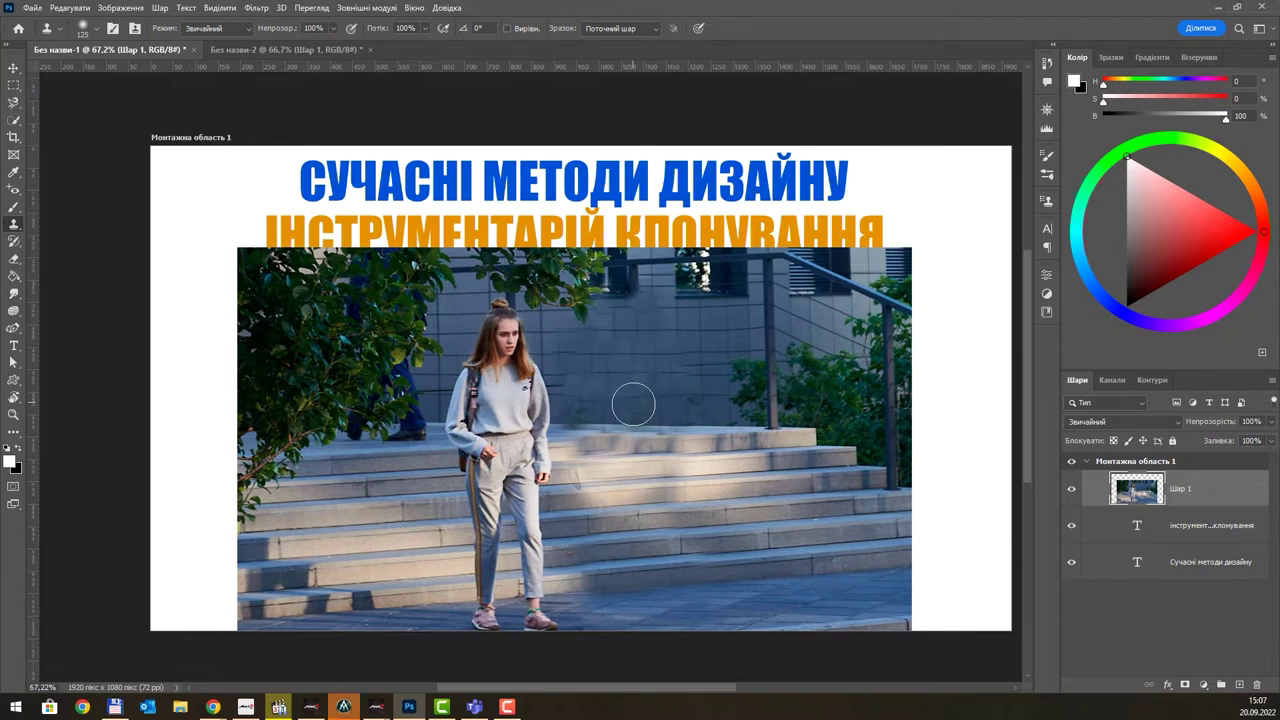
mouse_move(634, 405)
mouse_down()
mouse_move(597, 391)
mouse_move(591, 371)
mouse_up()
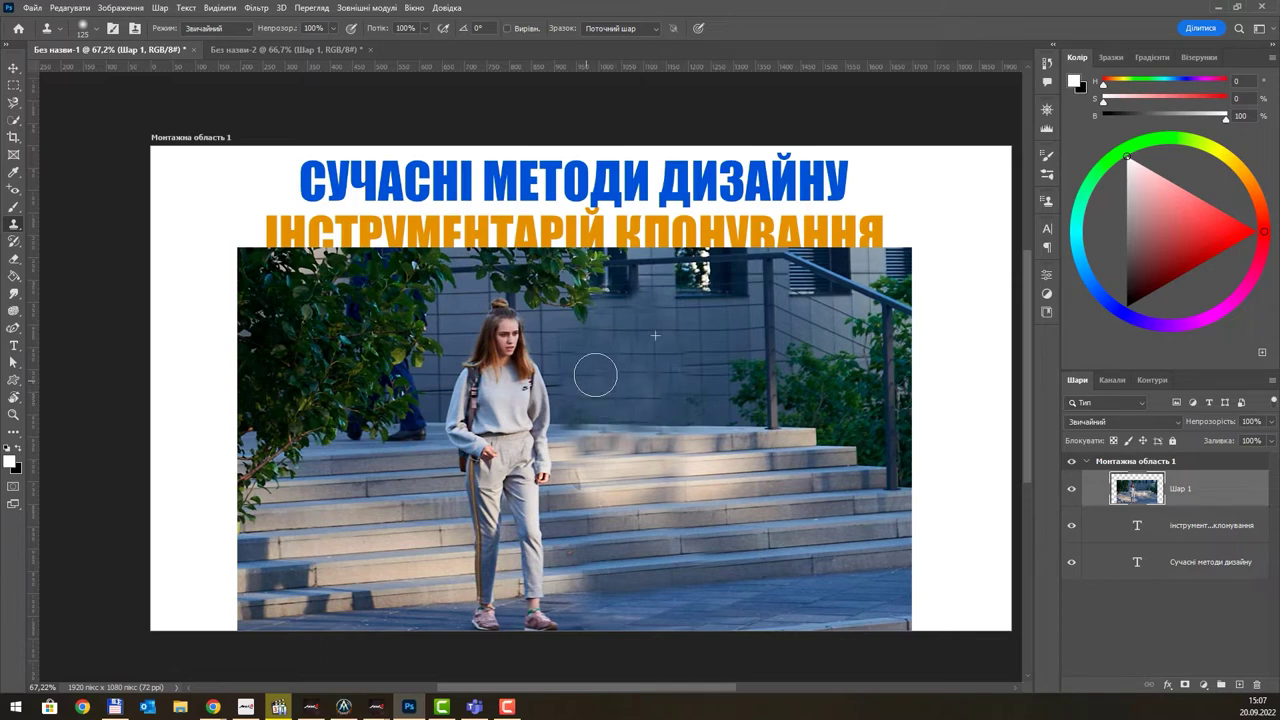
drag(879, 440, 896, 461)
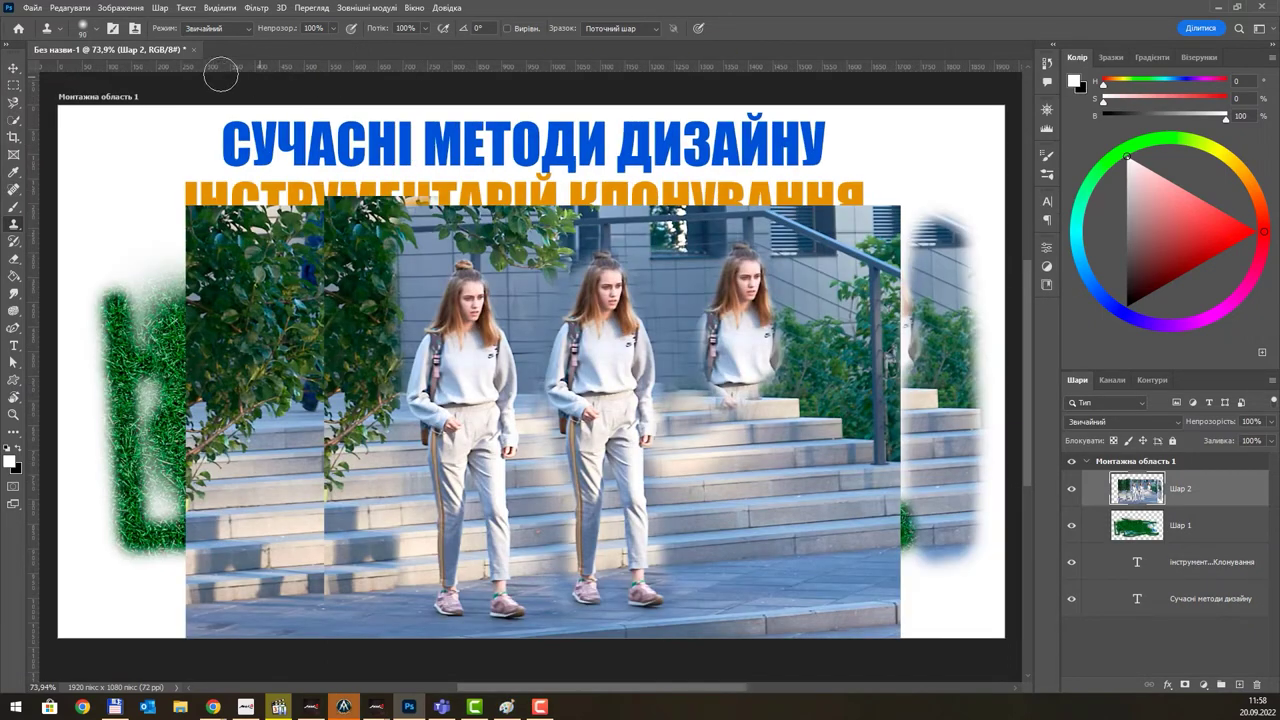
Step: Toggle the Clone Source panel open beside the canvas, leaving the Window panel list unchanged
click(136, 29)
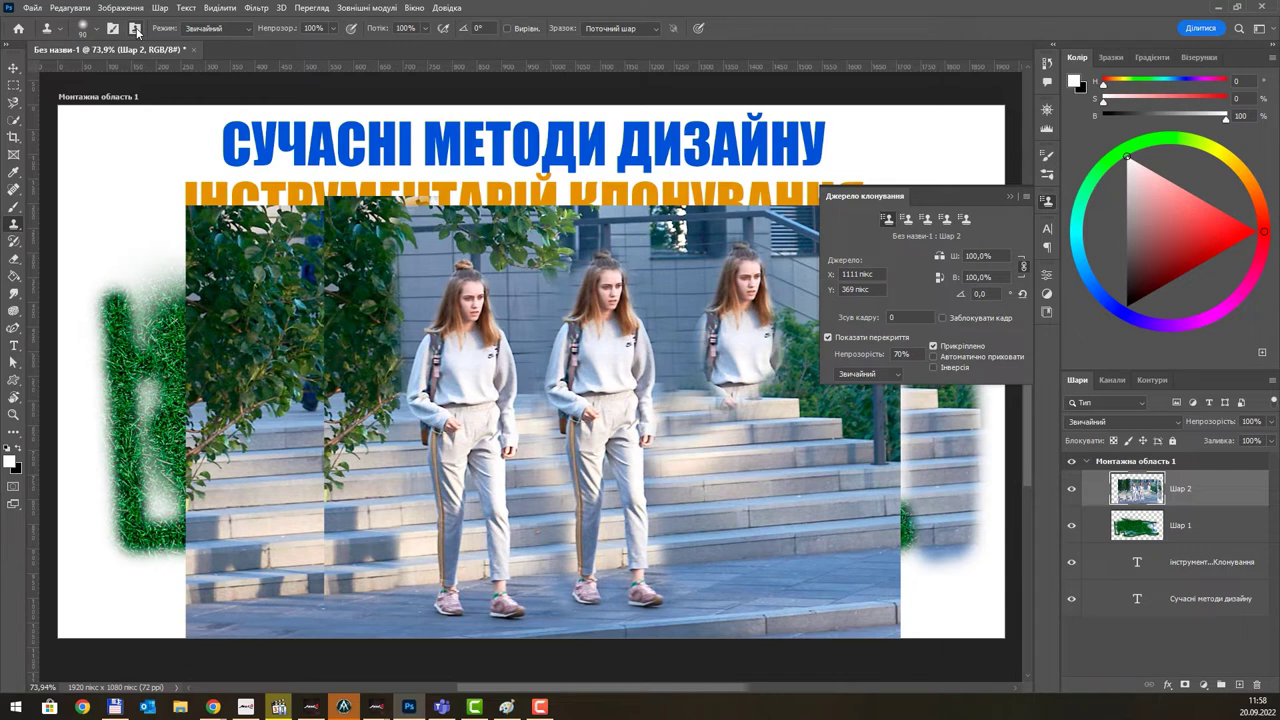
click(136, 29)
click(136, 29)
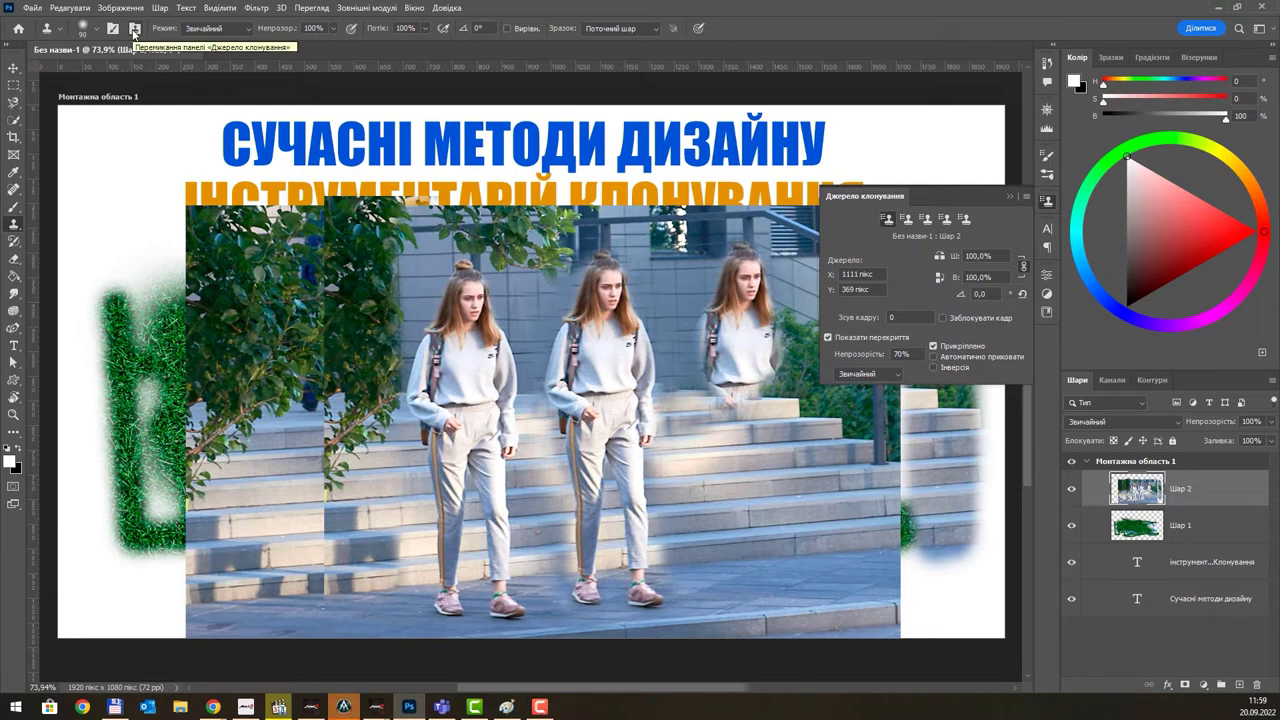
click(408, 8)
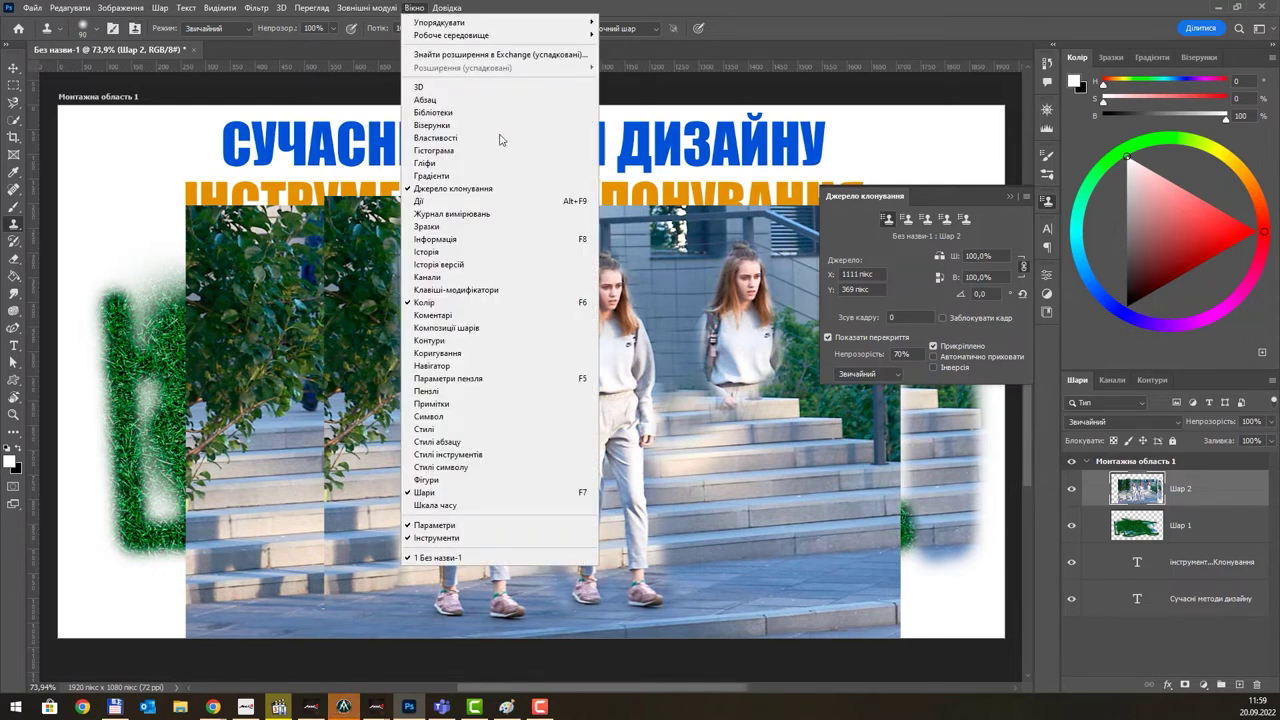
click(954, 190)
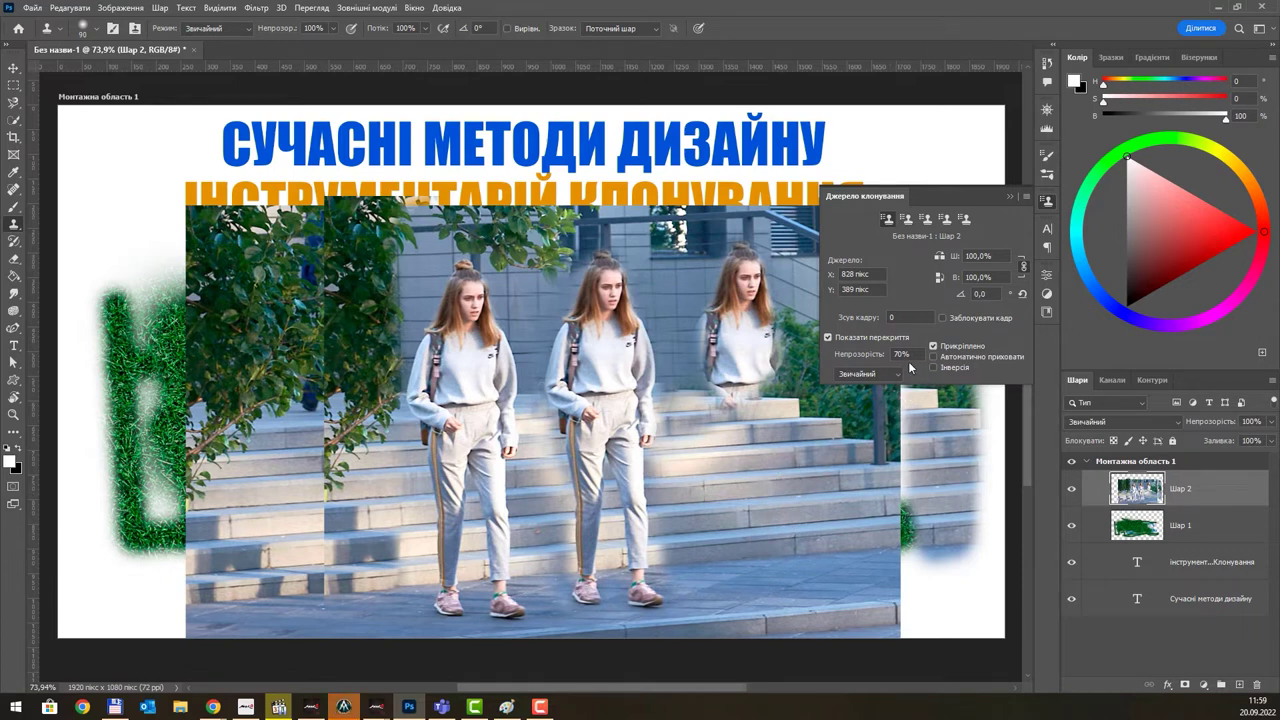
Step: Adjust the Clone Source overlay opacity to 77%
drag(883, 356, 900, 356)
drag(881, 356, 896, 356)
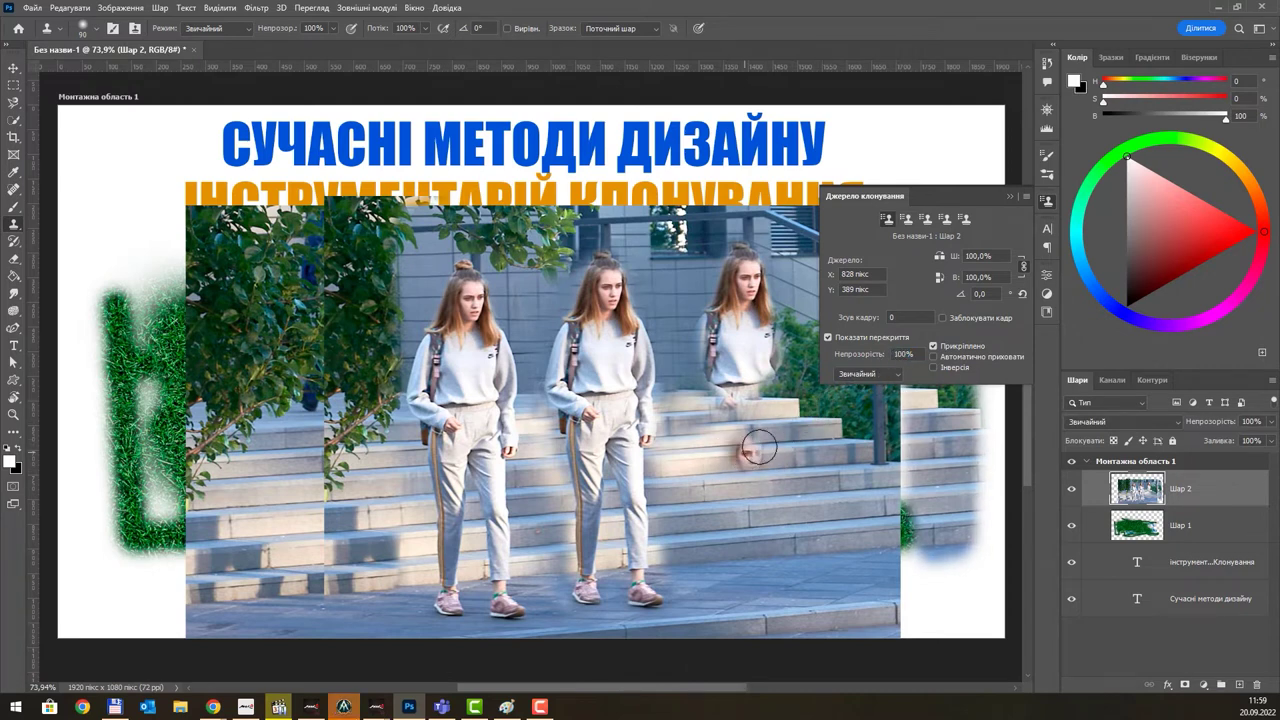
drag(886, 357, 856, 362)
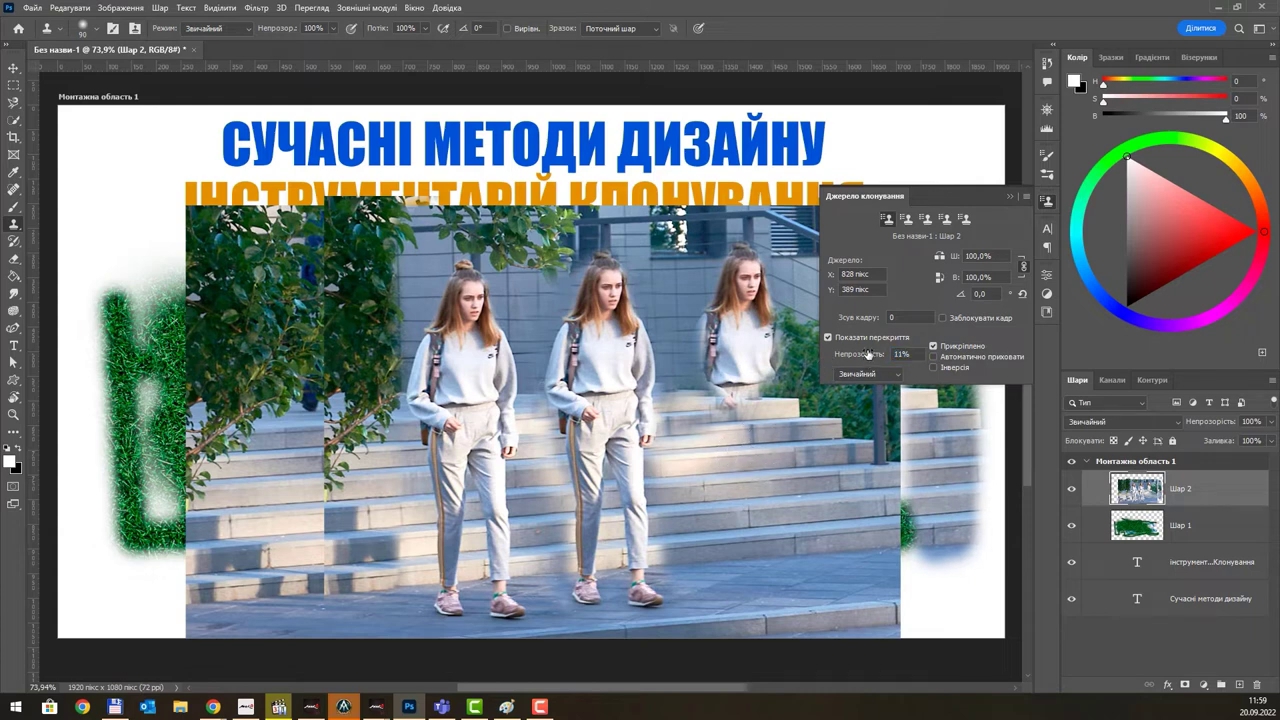
drag(869, 354, 925, 358)
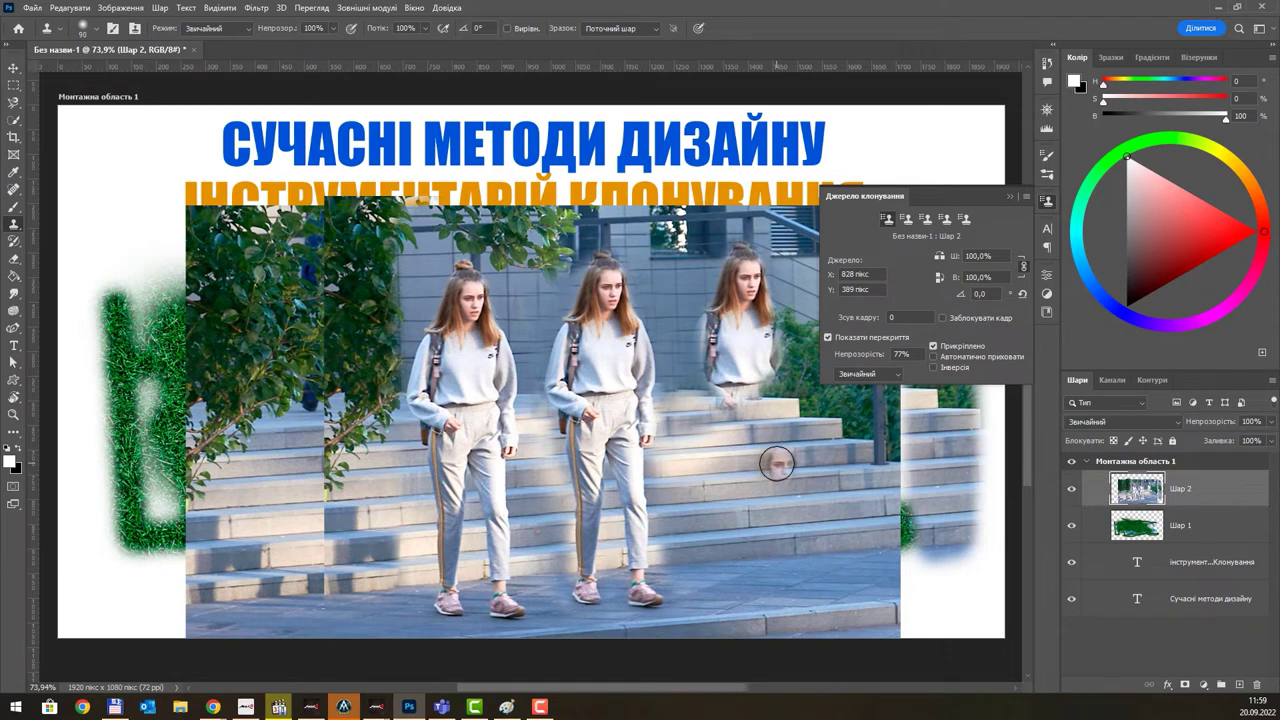
Step: Store the foliage as clone source slot 2, then stamp a bush and the girl's face onto the stairs
click(906, 221)
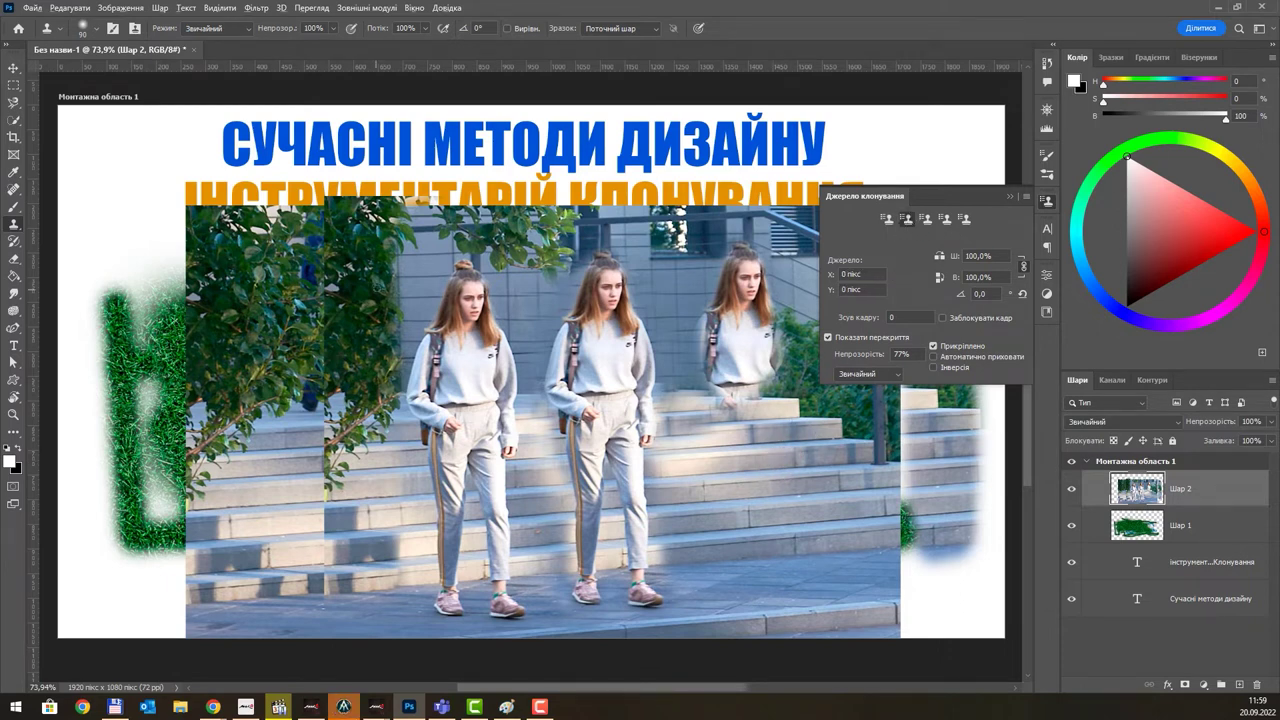
alt+click(368, 252)
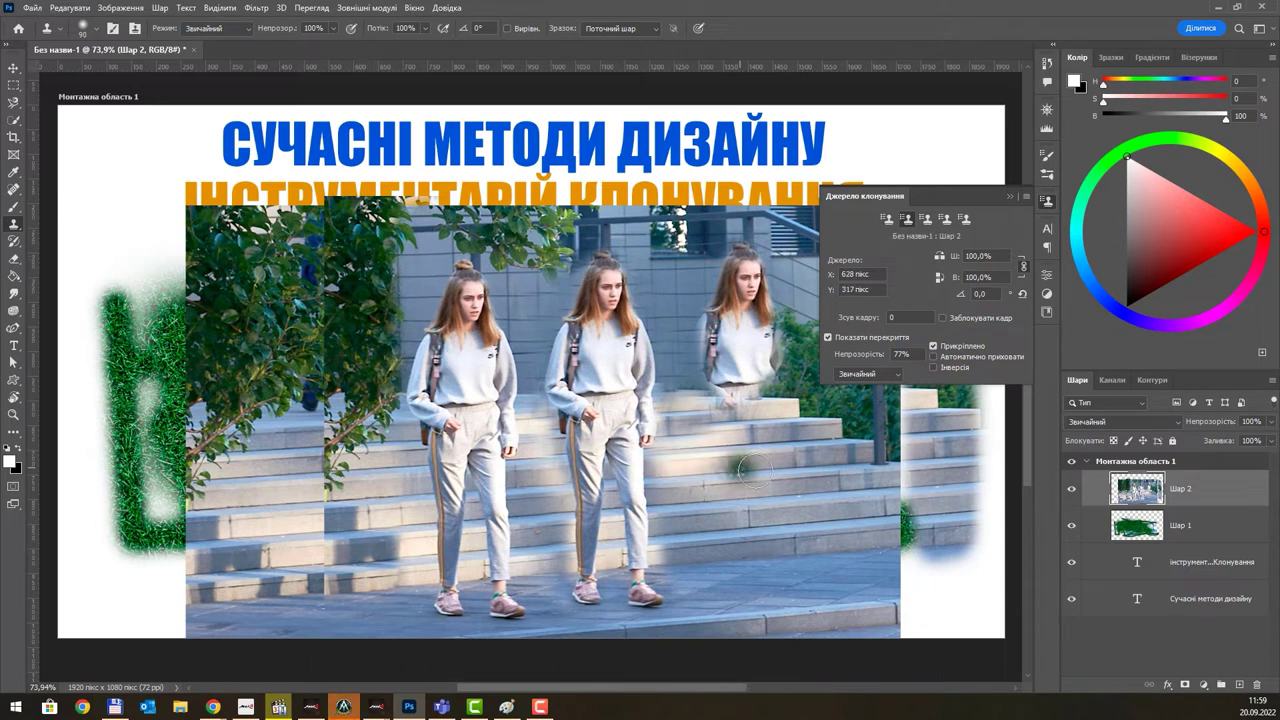
drag(760, 470, 760, 478)
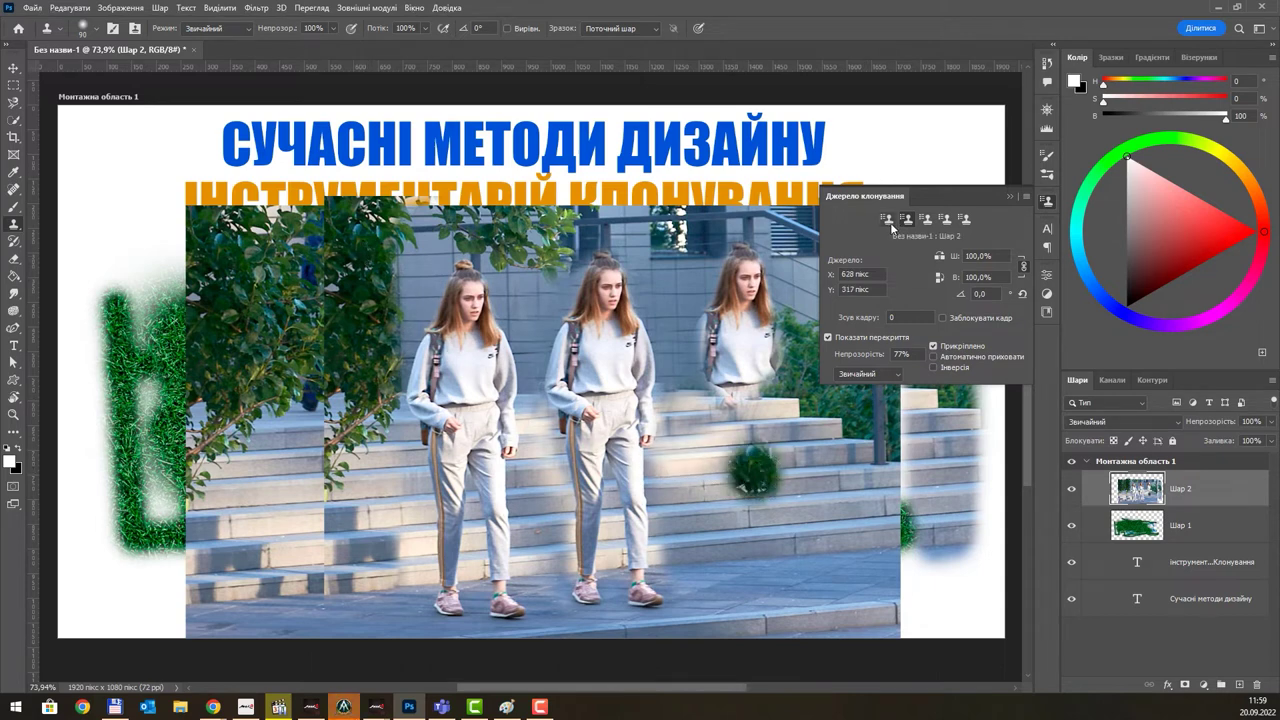
click(912, 223)
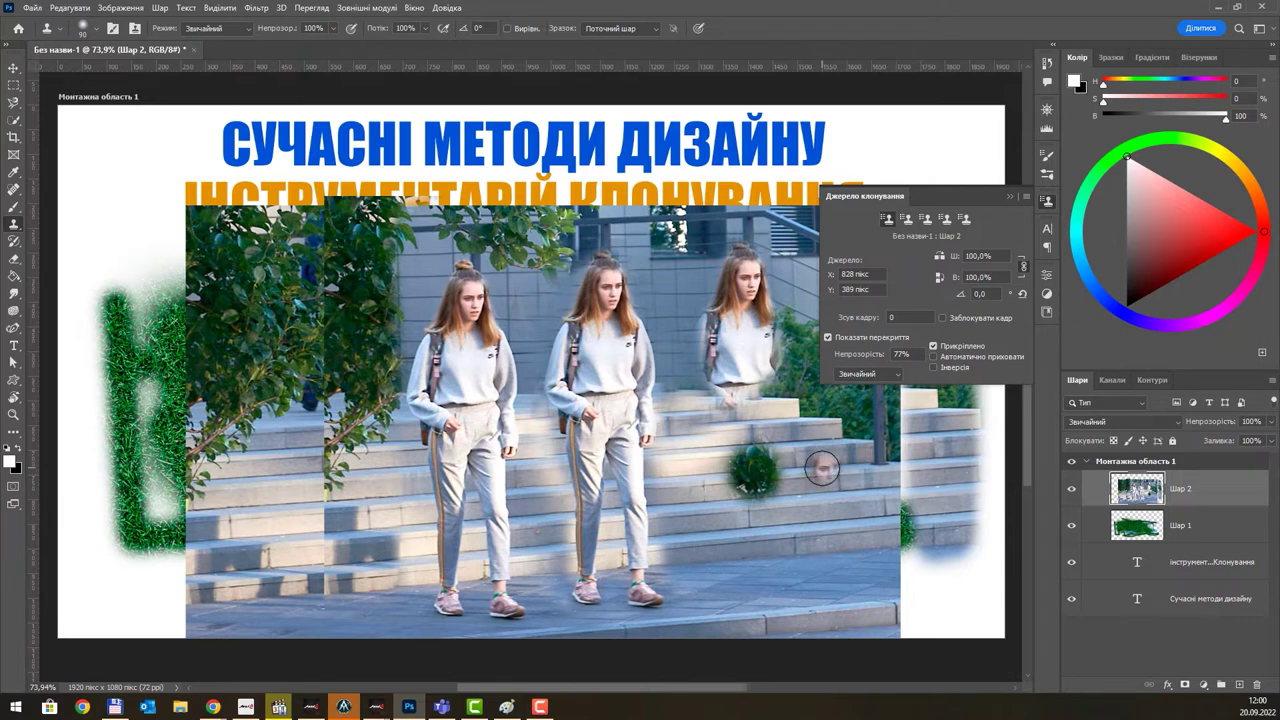
mouse_move(814, 457)
mouse_down()
mouse_move(840, 490)
mouse_move(840, 525)
mouse_up()
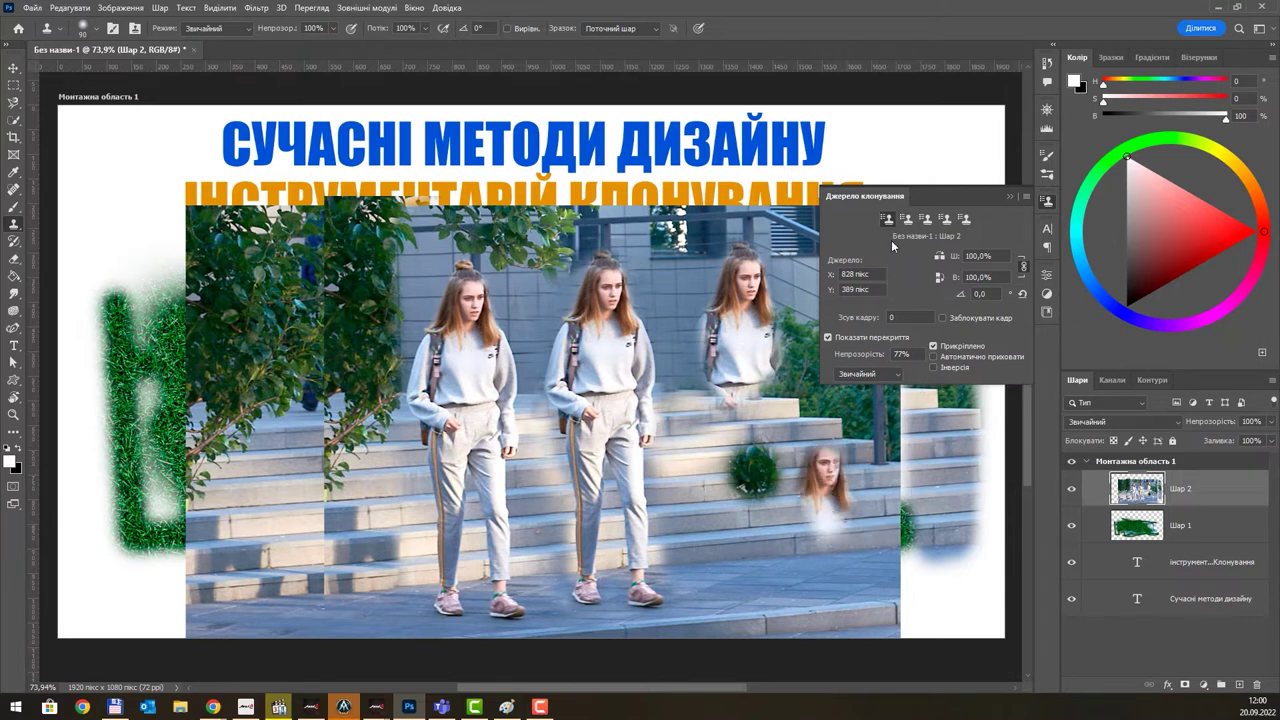
Step: Stamp another bush, set a 15° source rotation, and paint a fourth girl copy at left
click(906, 219)
drag(765, 515, 765, 578)
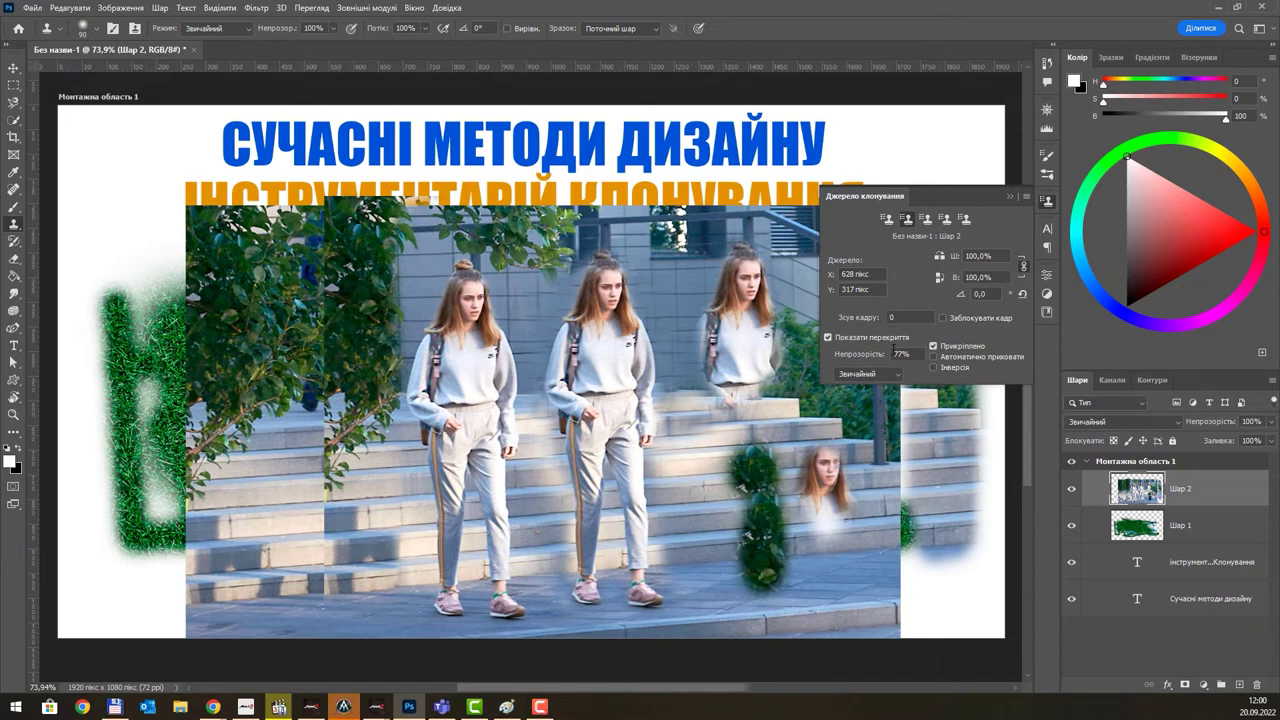
click(887, 219)
click(980, 294)
text(15)
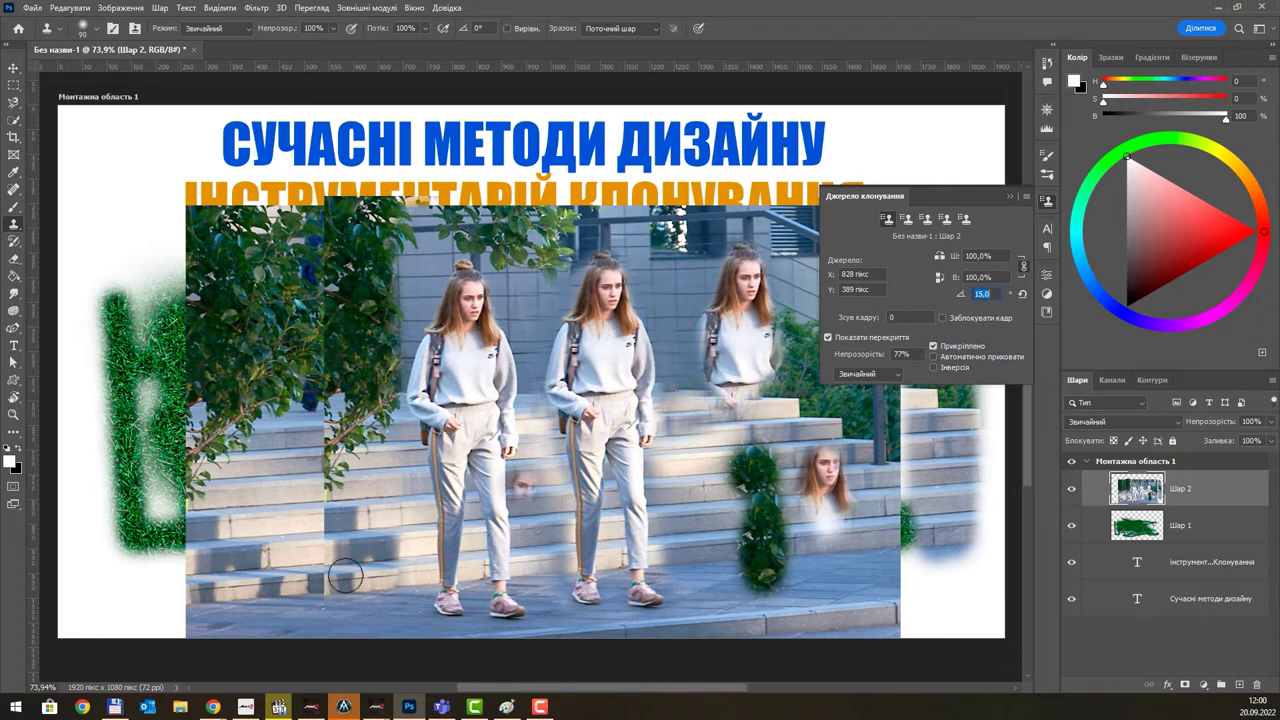
mouse_move(304, 404)
mouse_down()
mouse_move(417, 548)
mouse_move(472, 502)
mouse_move(460, 600)
mouse_up()
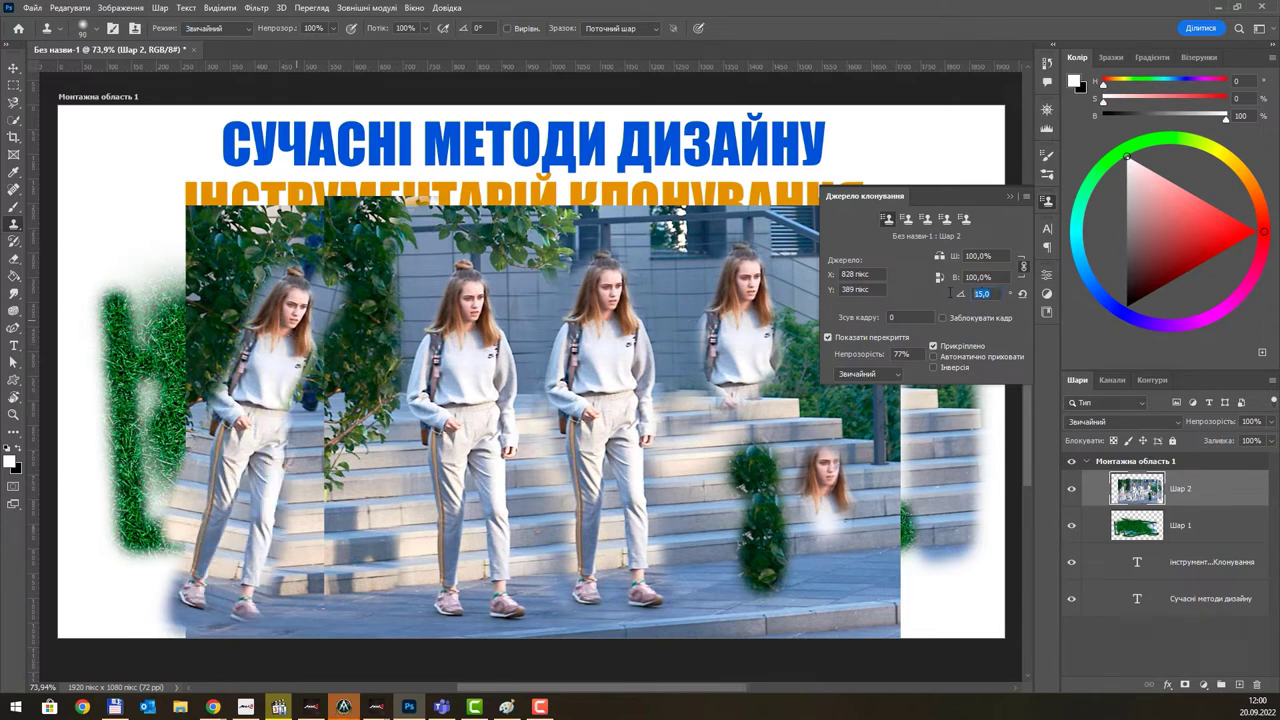
Step: Set the clone angle to 180° and stamp an upside-down head near the title, then pick the Eyedropper
text(180)
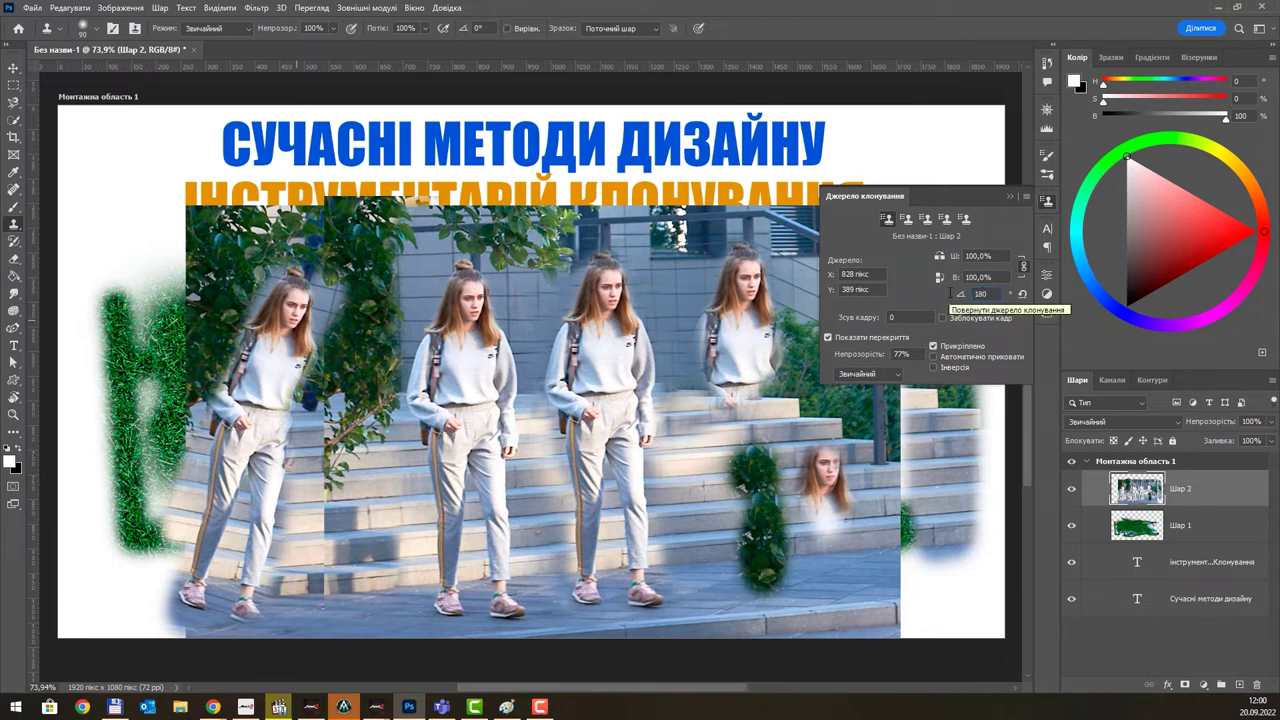
mouse_move(378, 225)
mouse_down()
mouse_move(360, 185)
mouse_move(370, 182)
mouse_up()
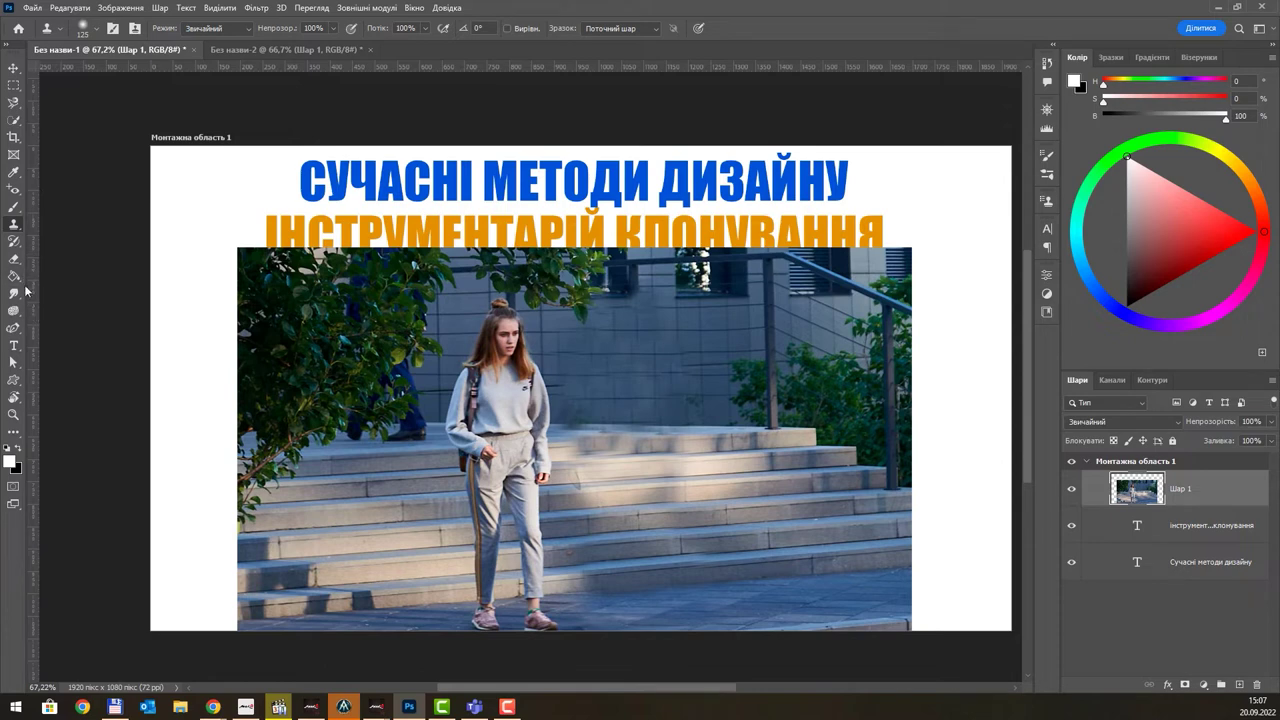
click(14, 121)
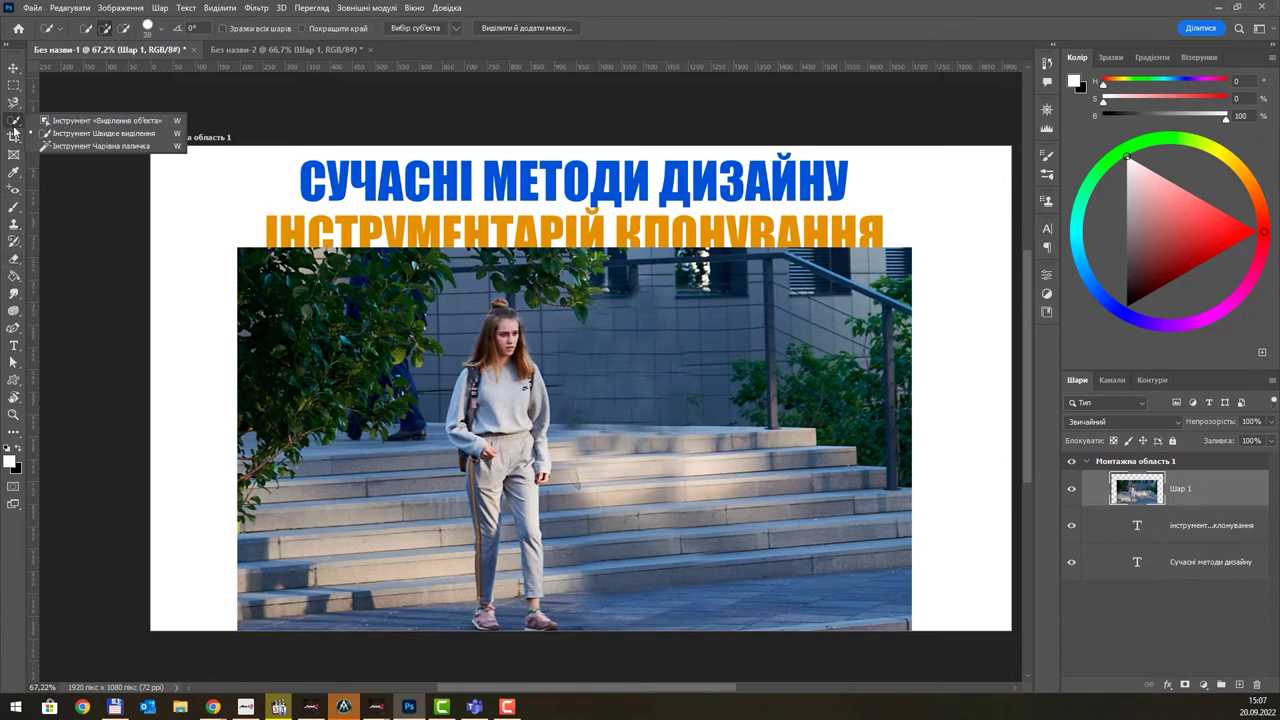
click(14, 137)
click(14, 172)
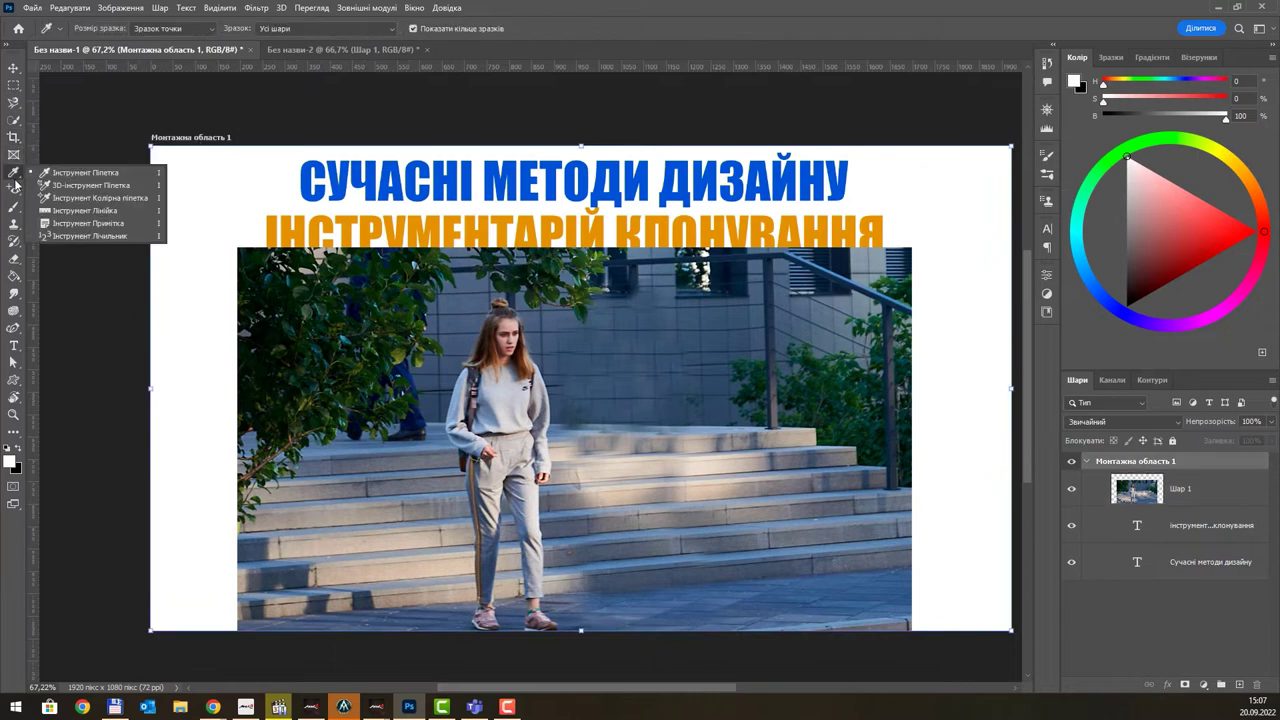
click(14, 189)
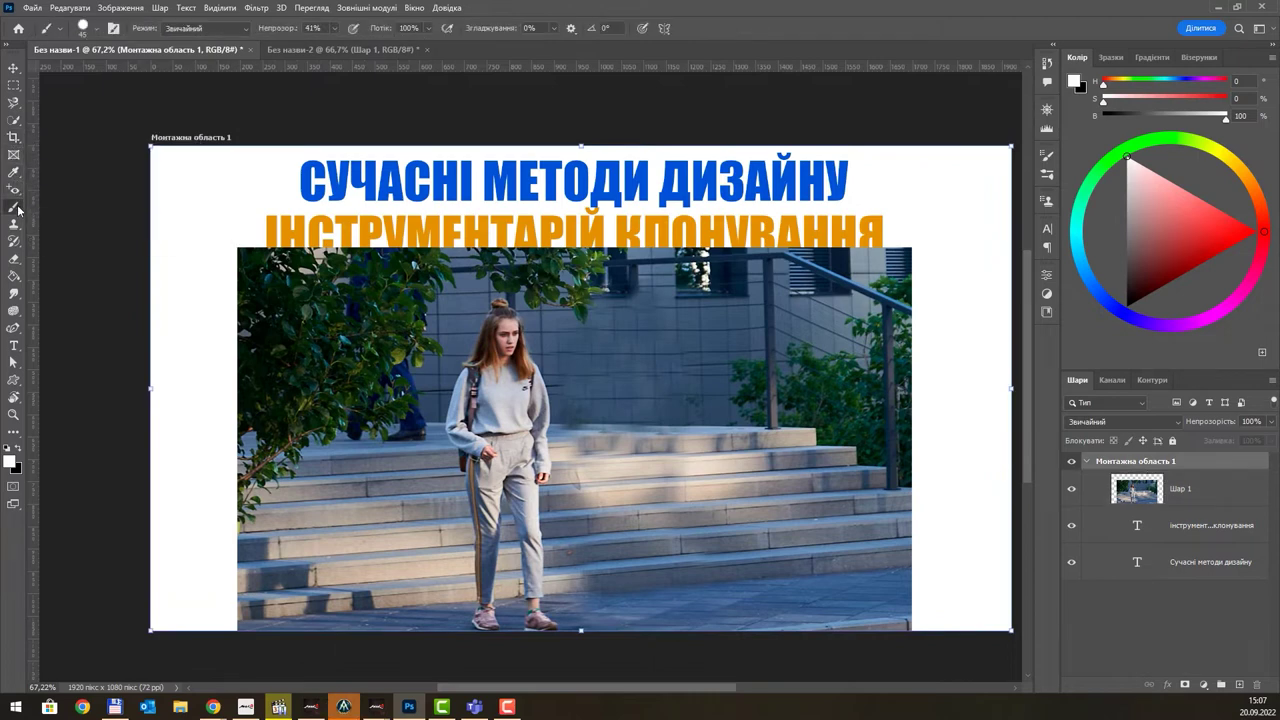
click(14, 224)
click(14, 241)
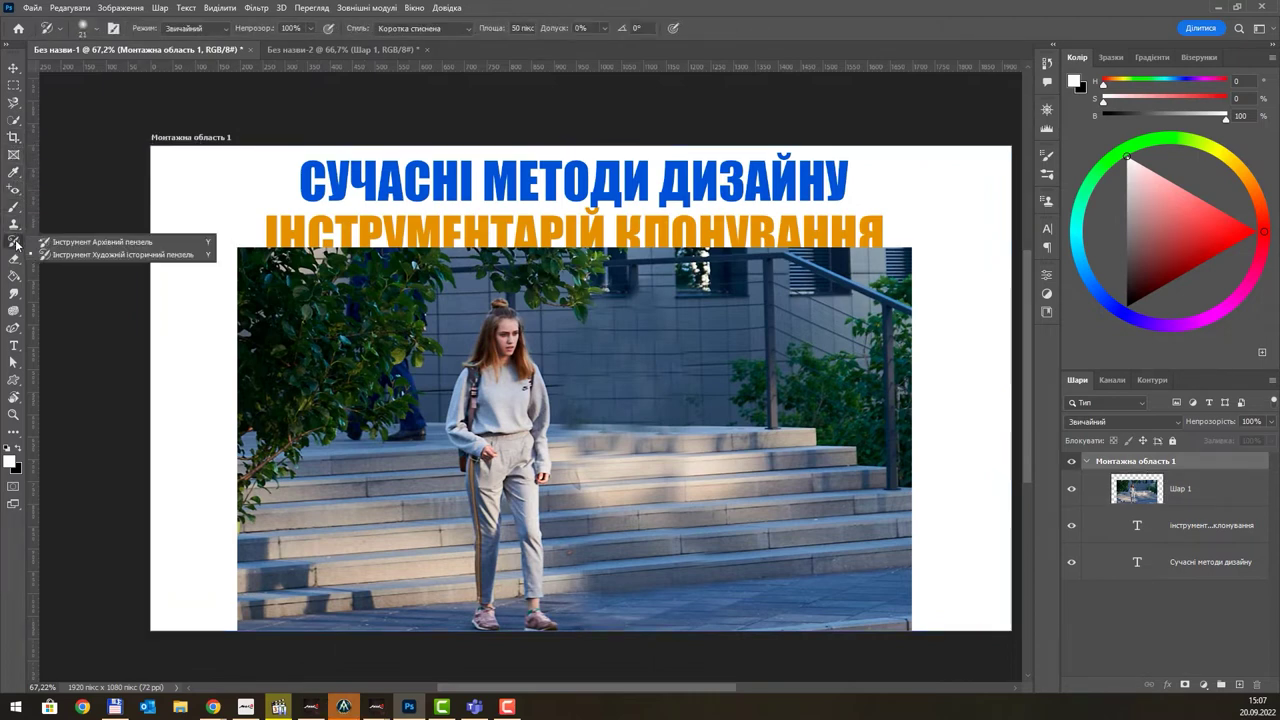
click(14, 258)
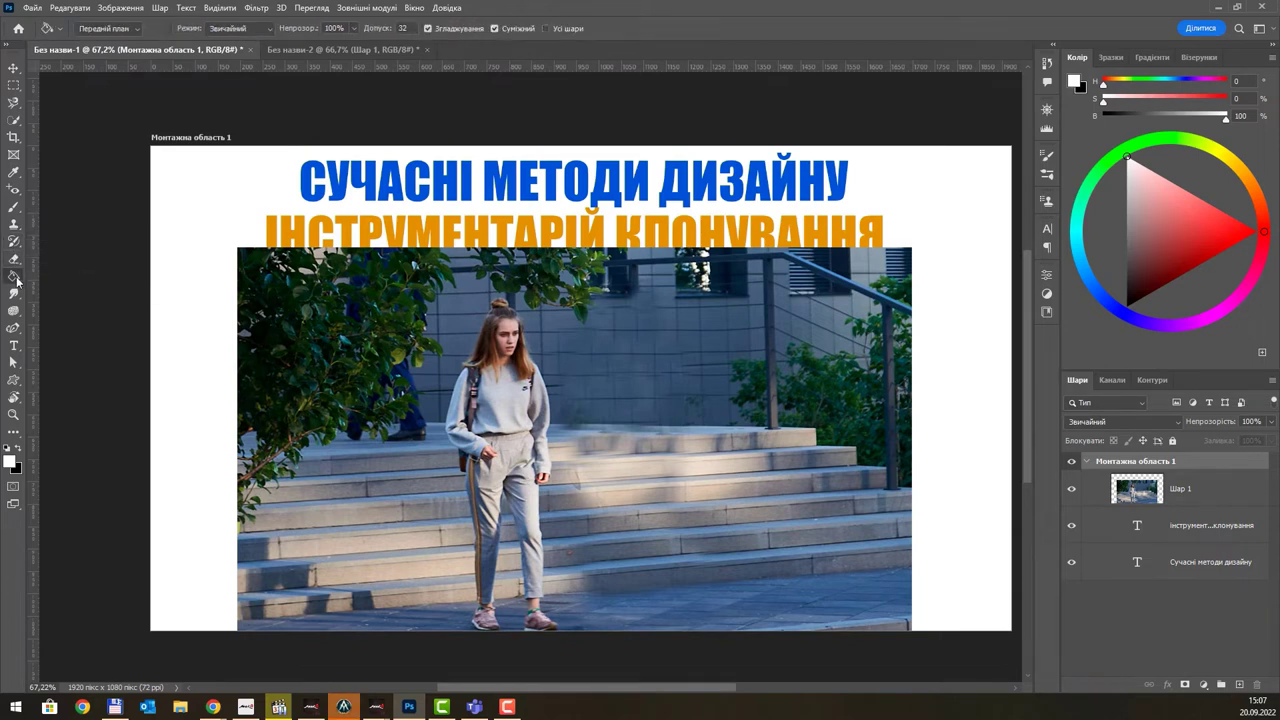
click(16, 280)
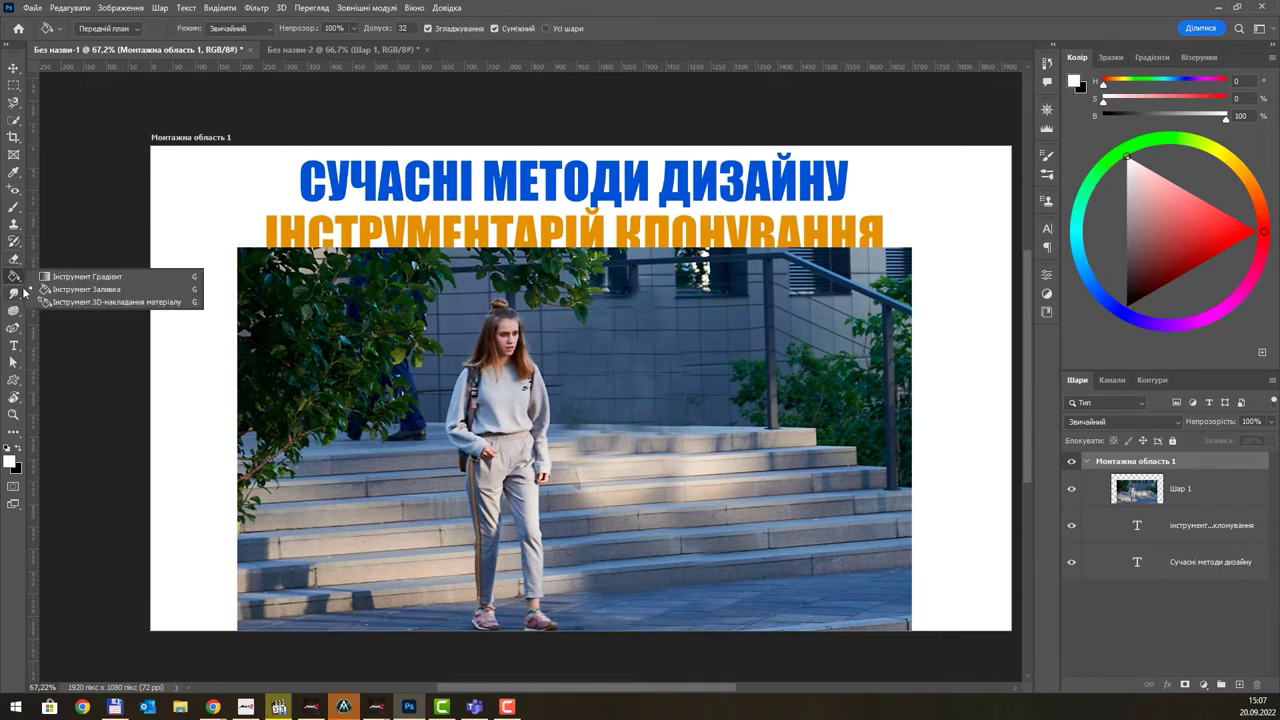
click(14, 294)
click(13, 318)
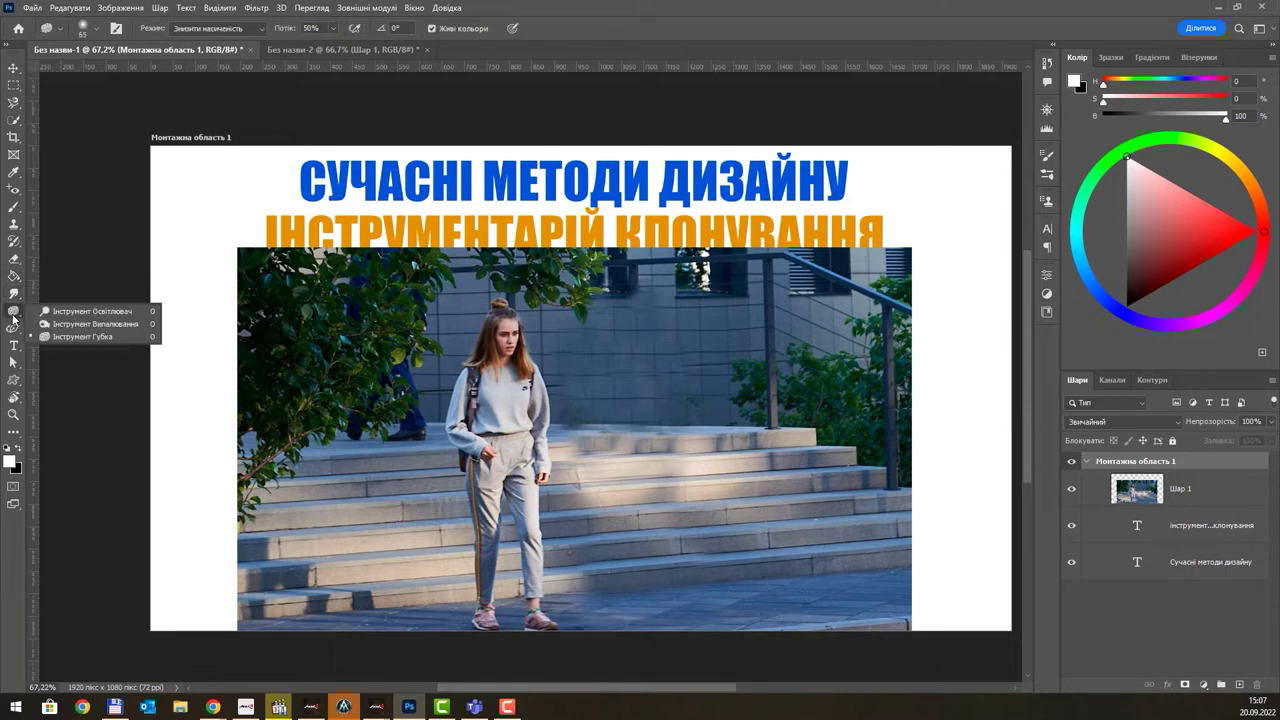
click(14, 432)
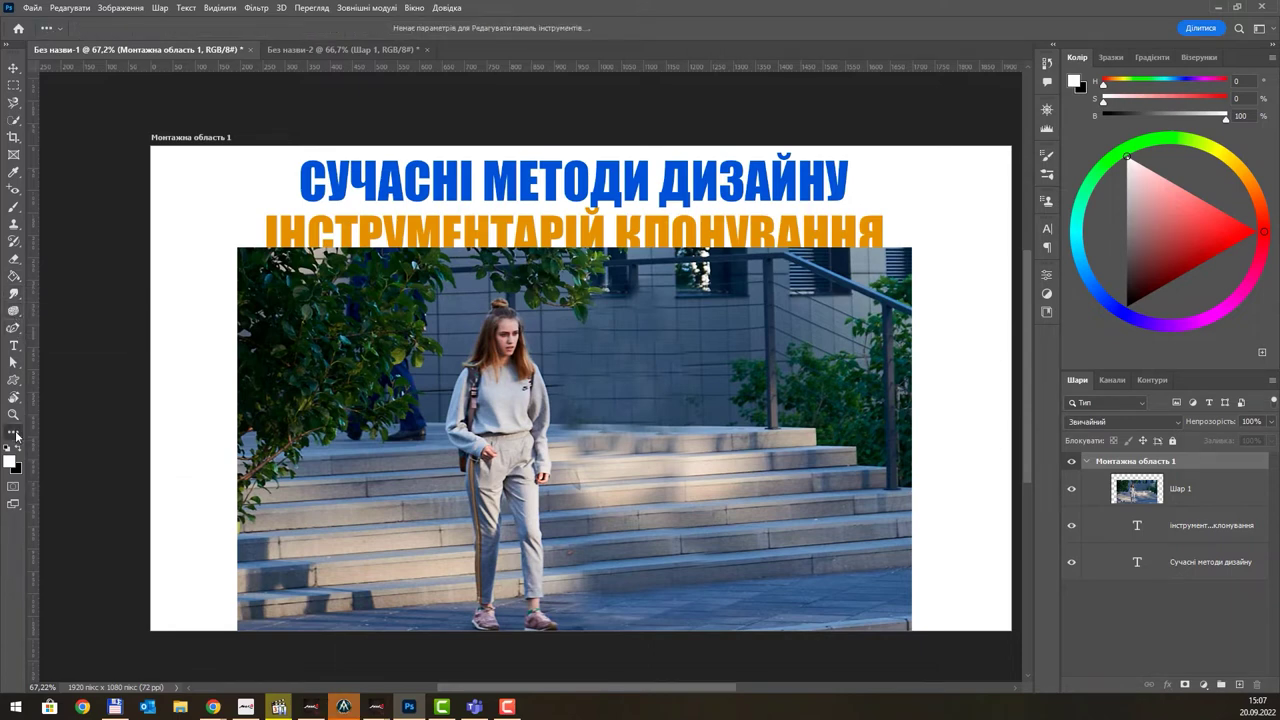
click(16, 434)
click(13, 380)
click(17, 244)
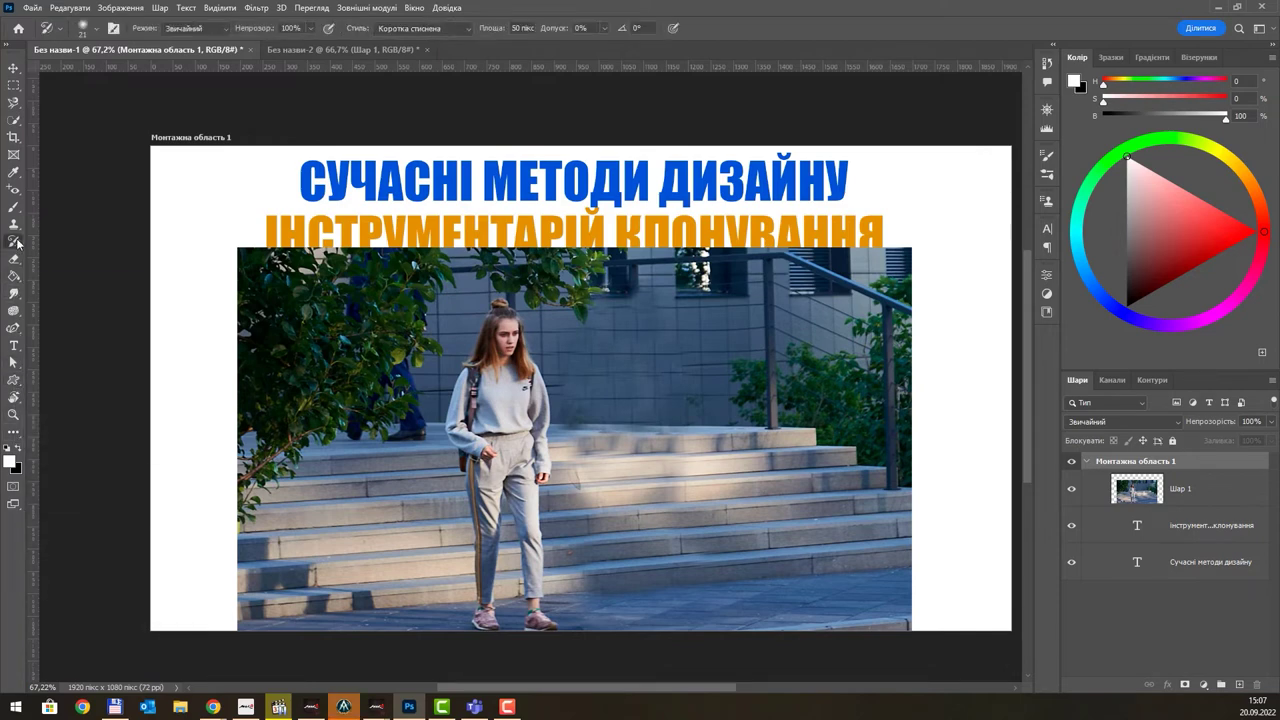
click(16, 229)
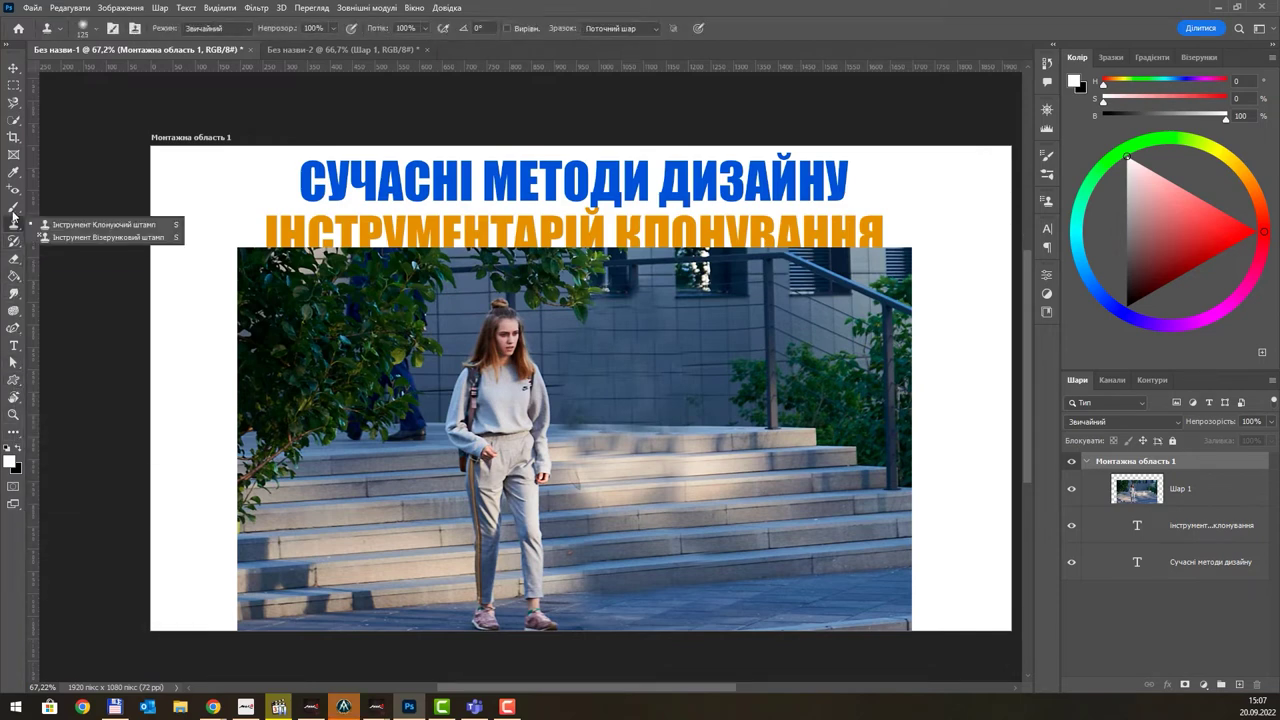
click(13, 210)
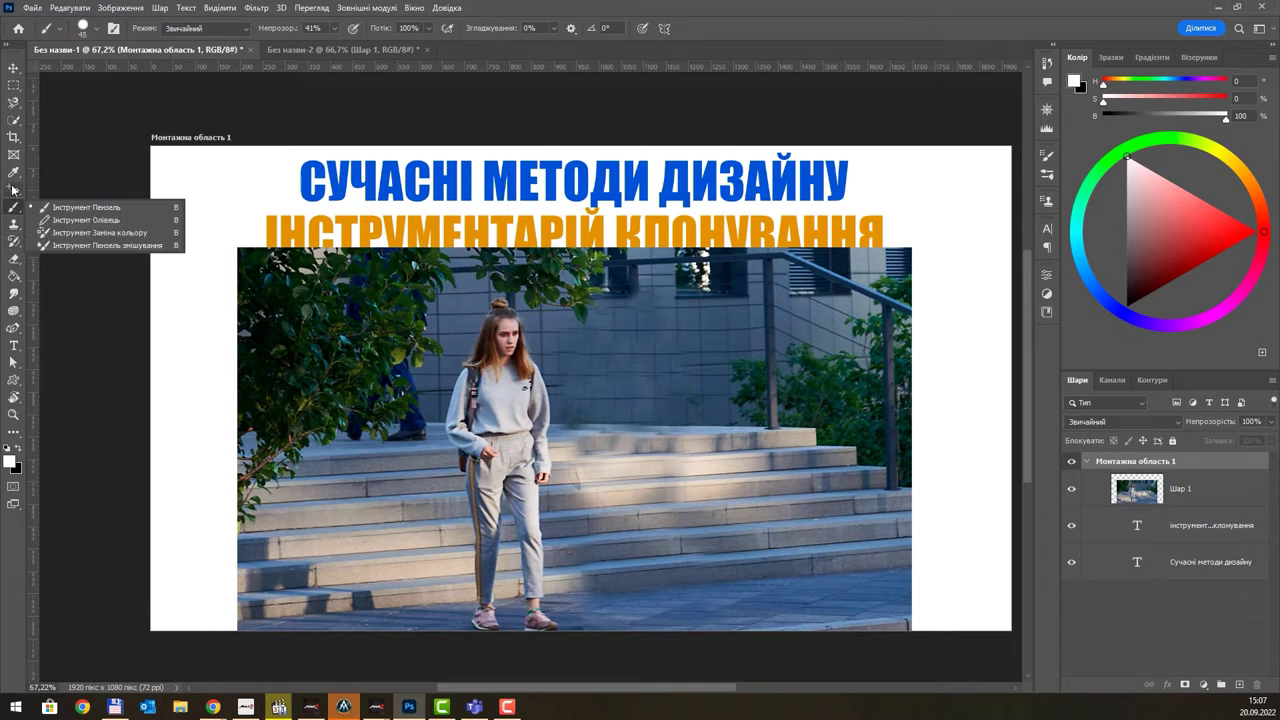
click(13, 189)
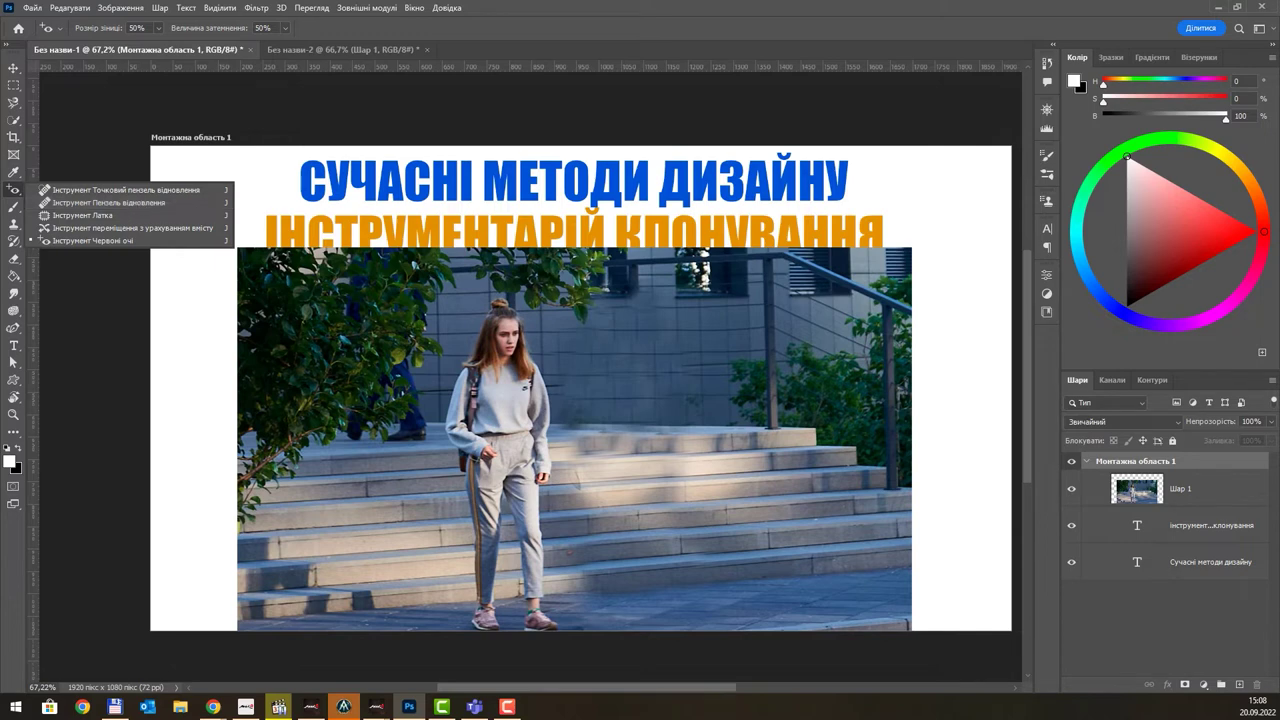
Step: Paste the street photo into Без назви-2 and scale it to fill the artboard
key(Escape)
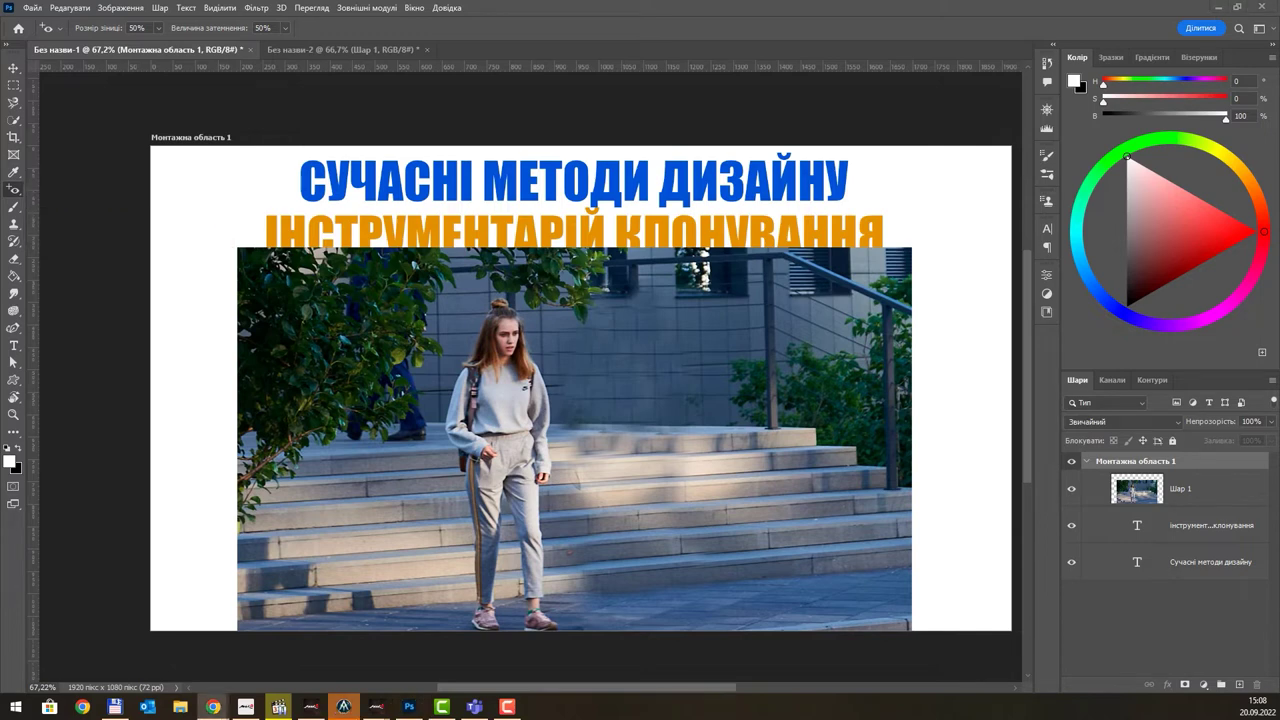
click(360, 49)
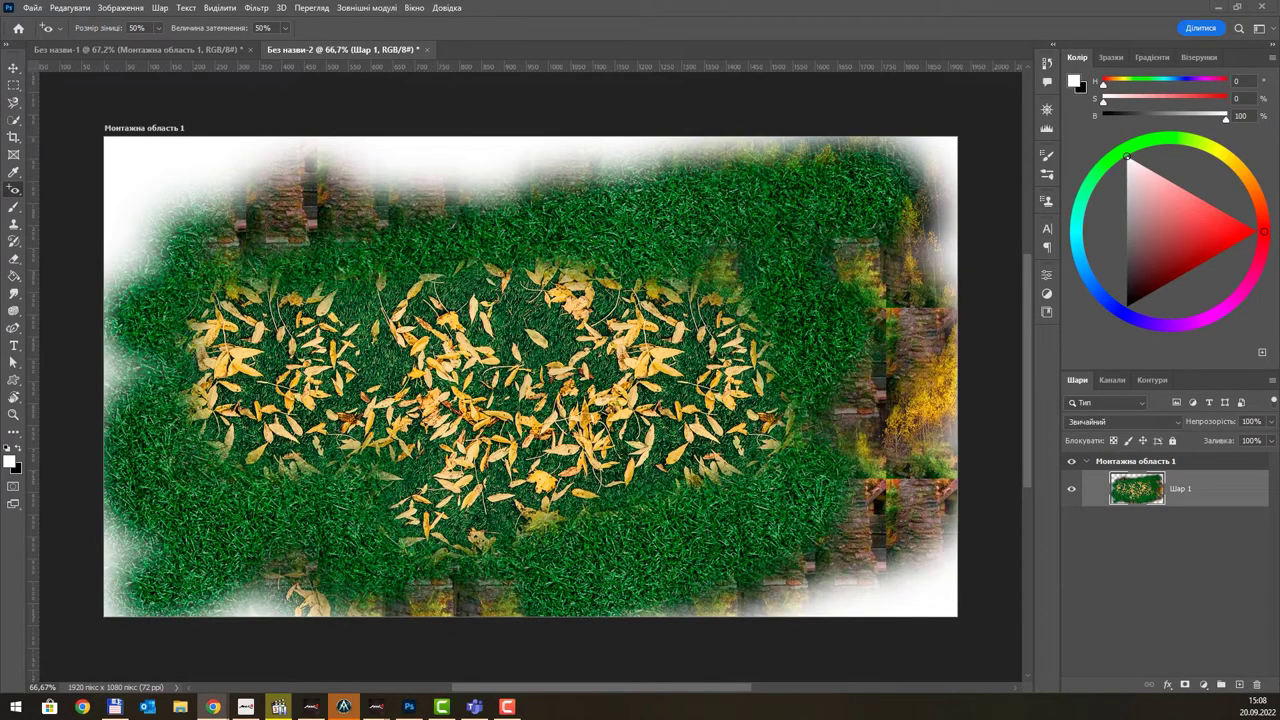
key(ctrl+v)
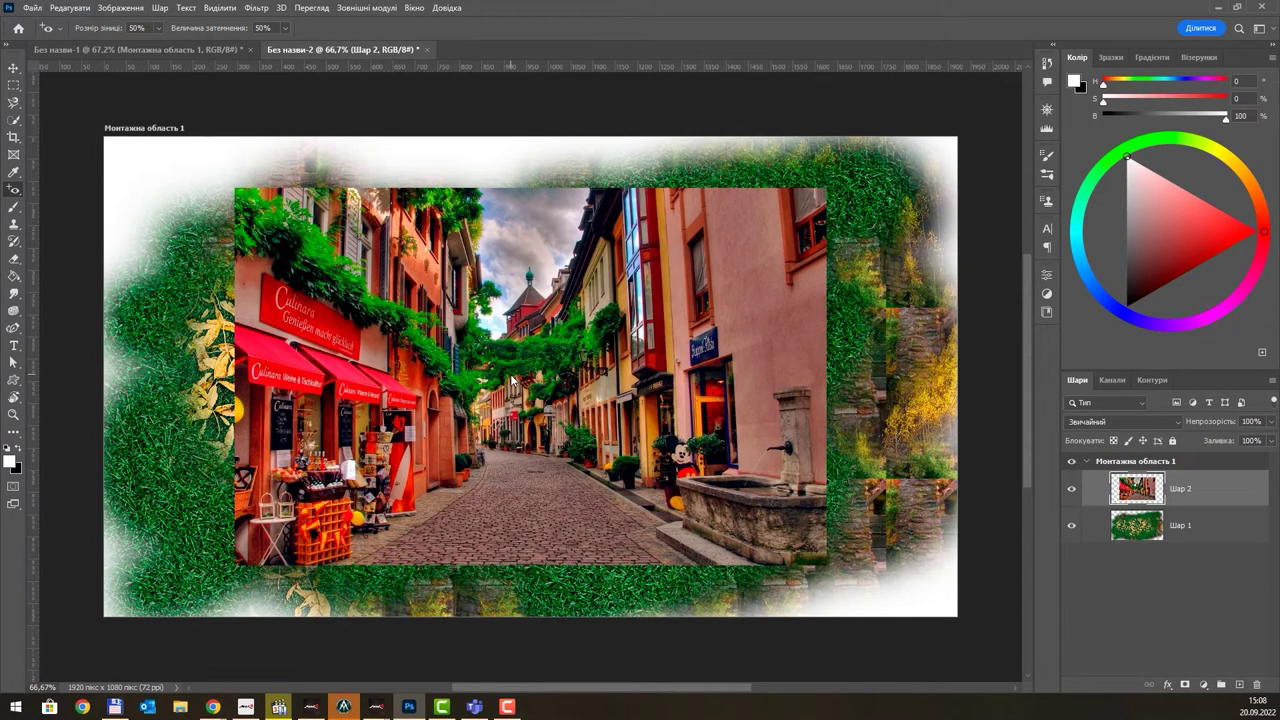
key(ctrl+t)
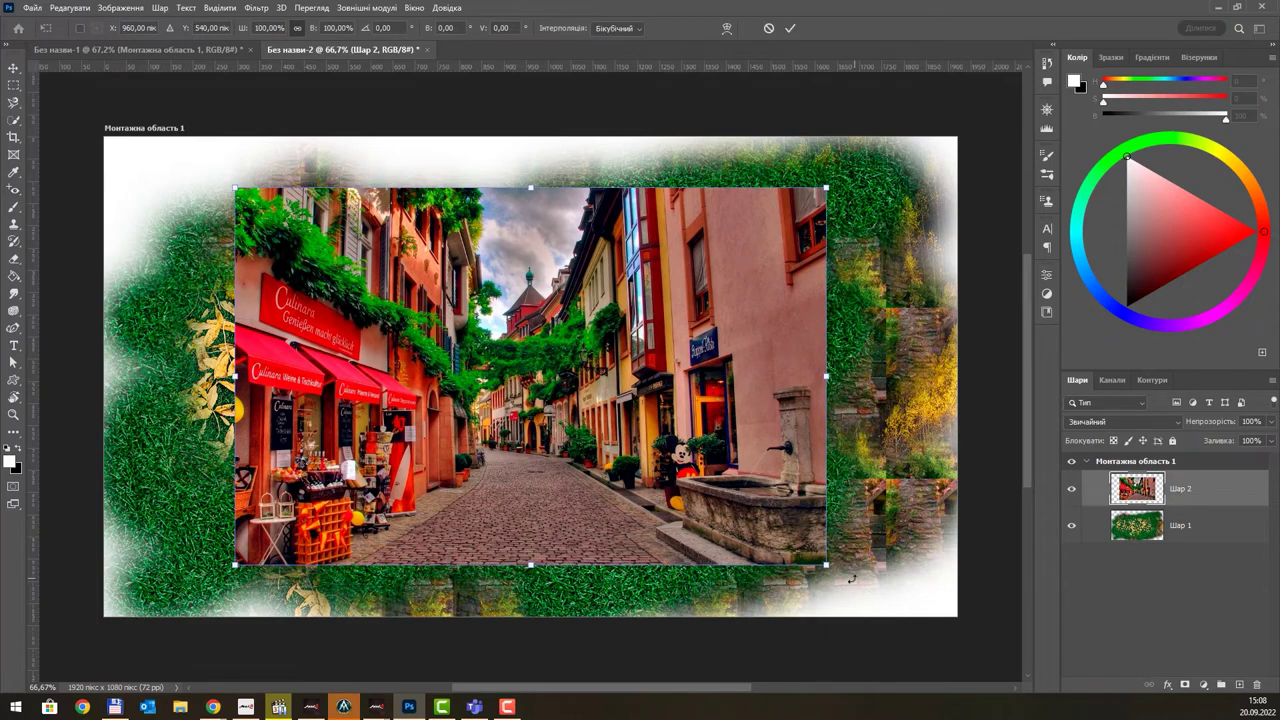
drag(829, 567, 896, 608)
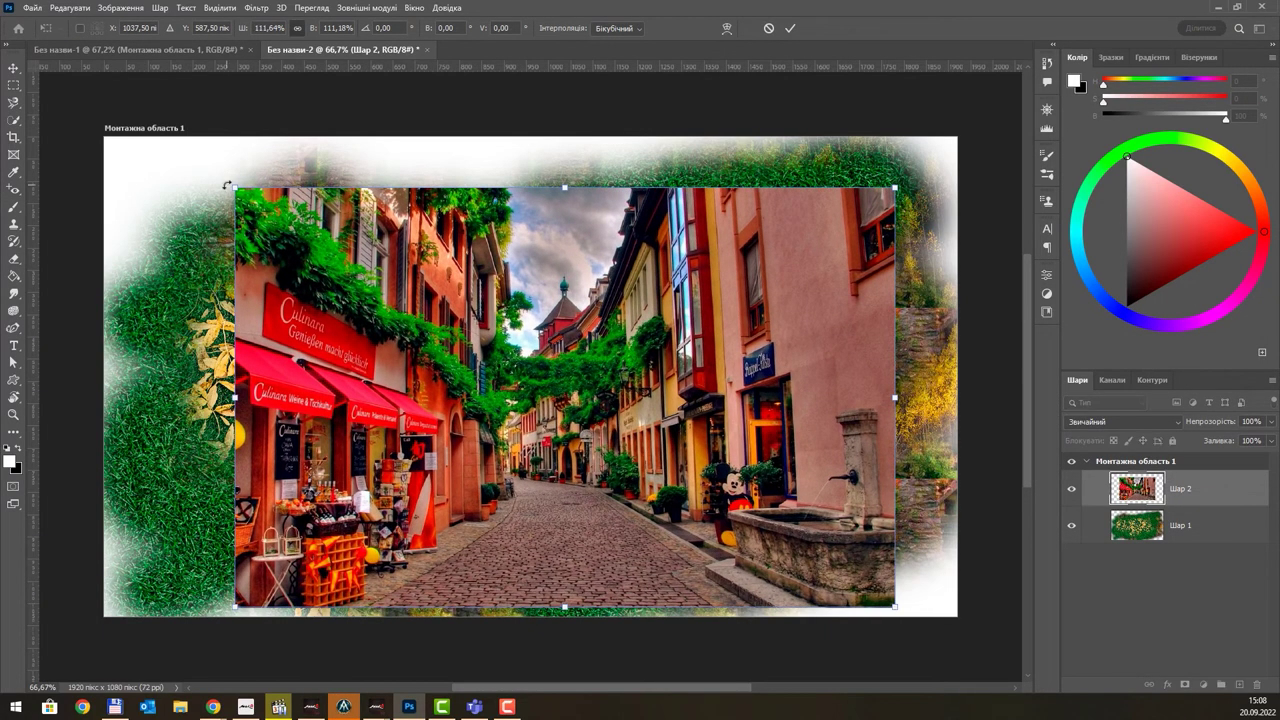
drag(227, 186, 104, 130)
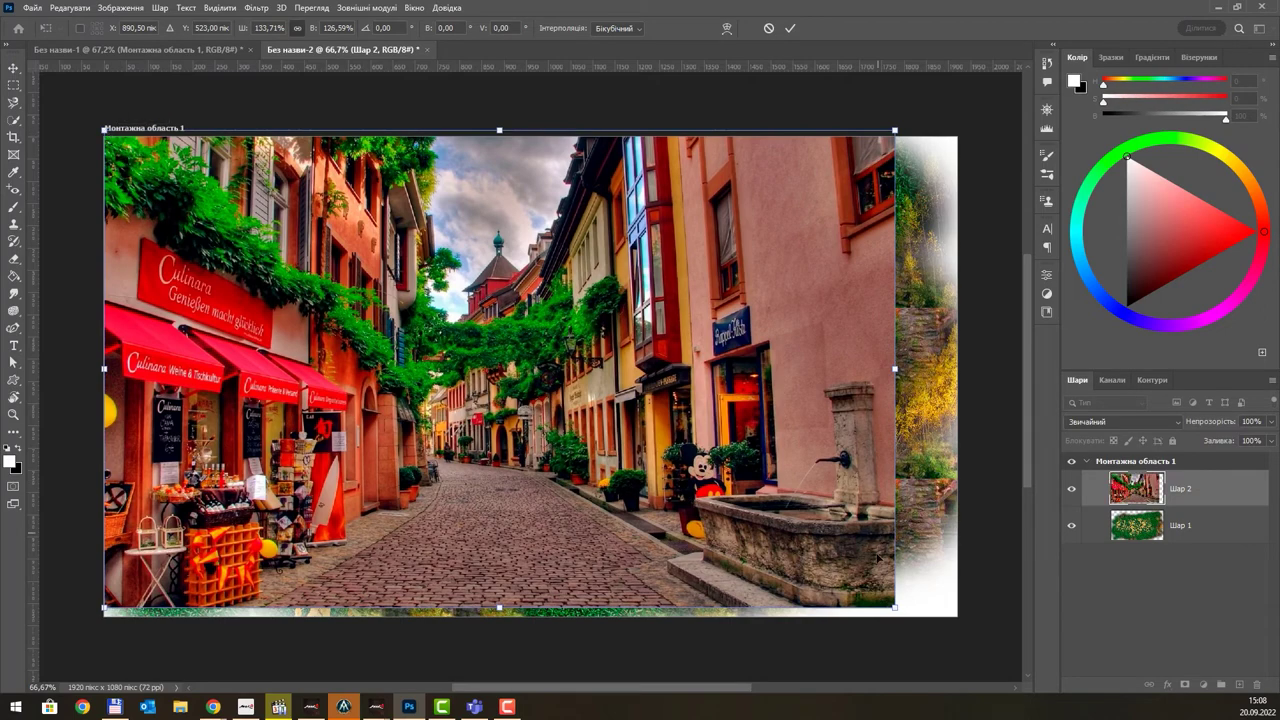
mouse_move(891, 607)
mouse_down()
mouse_move(943, 612)
mouse_move(969, 644)
mouse_up()
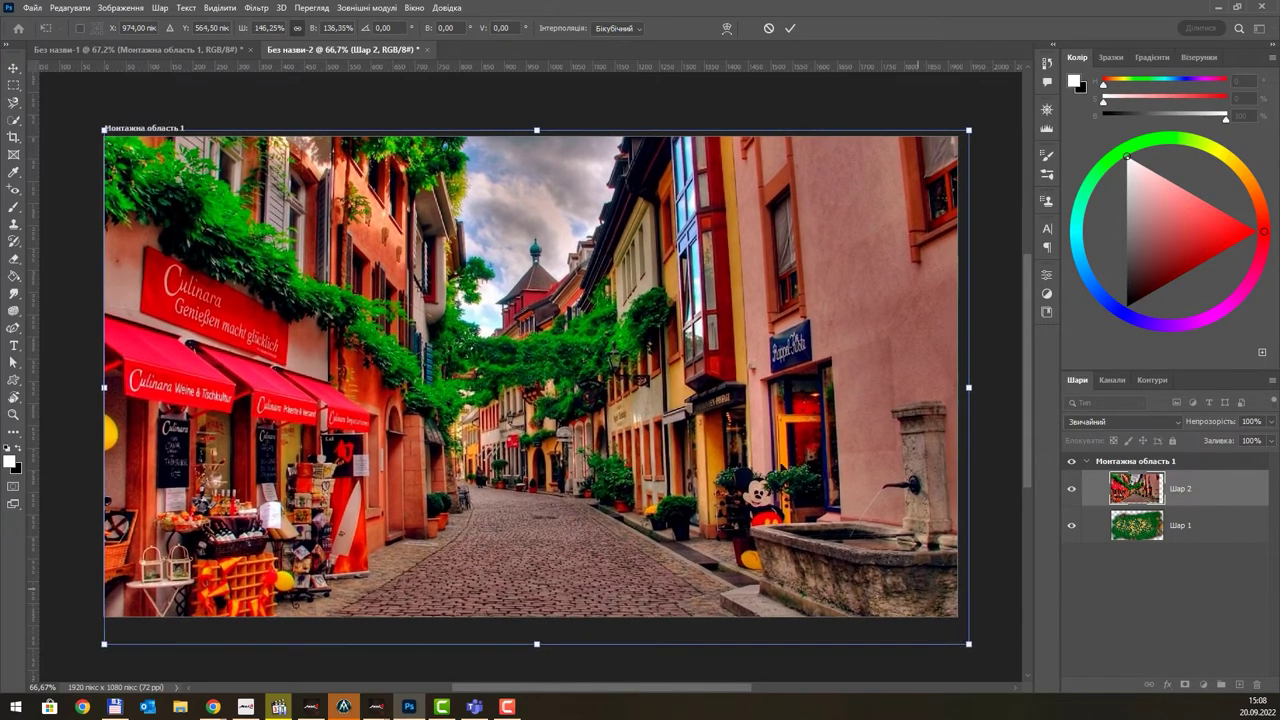
key(Return)
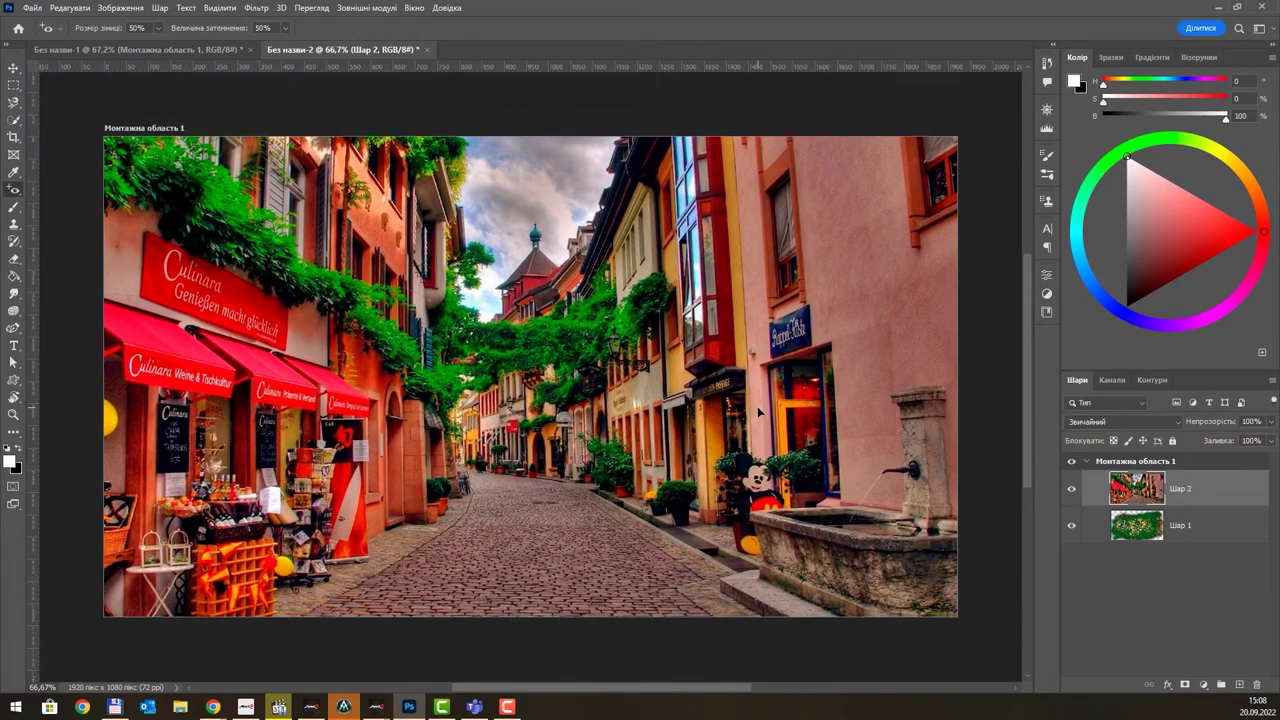
click(198, 51)
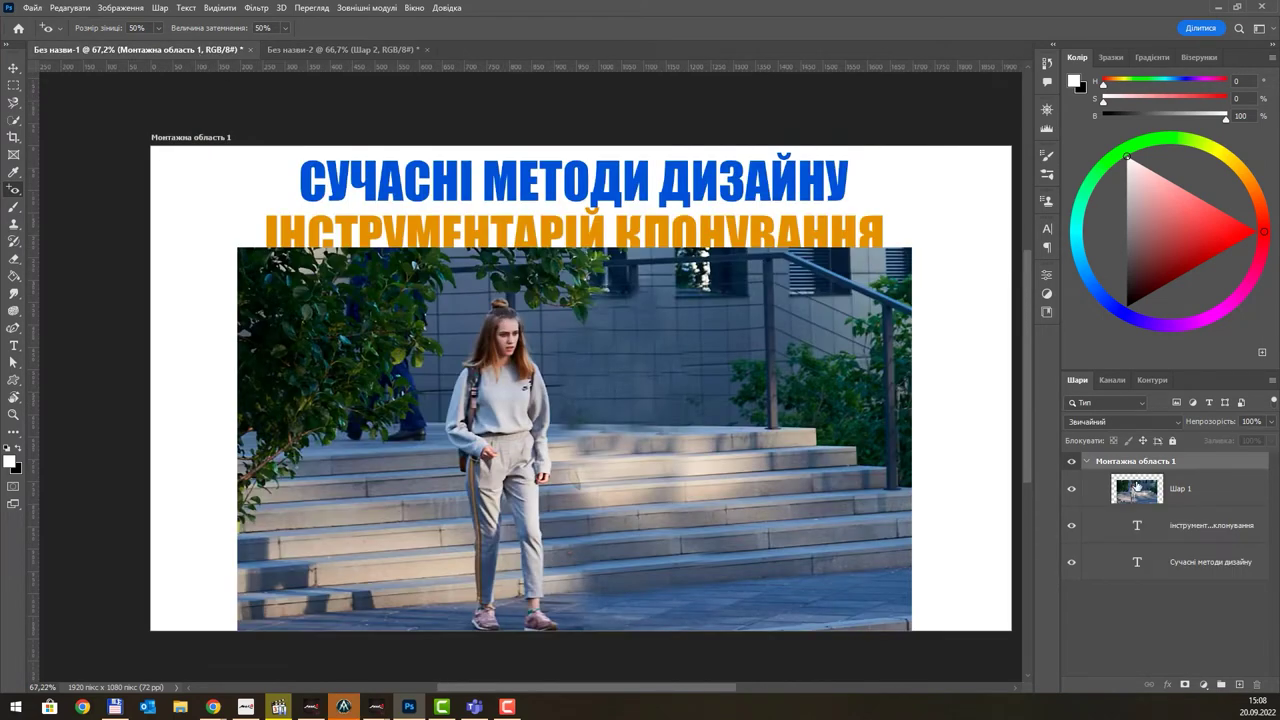
Step: Clone-stamp the girl from Шар 1 onto the left side of the street photo in Без назви-2
click(1138, 487)
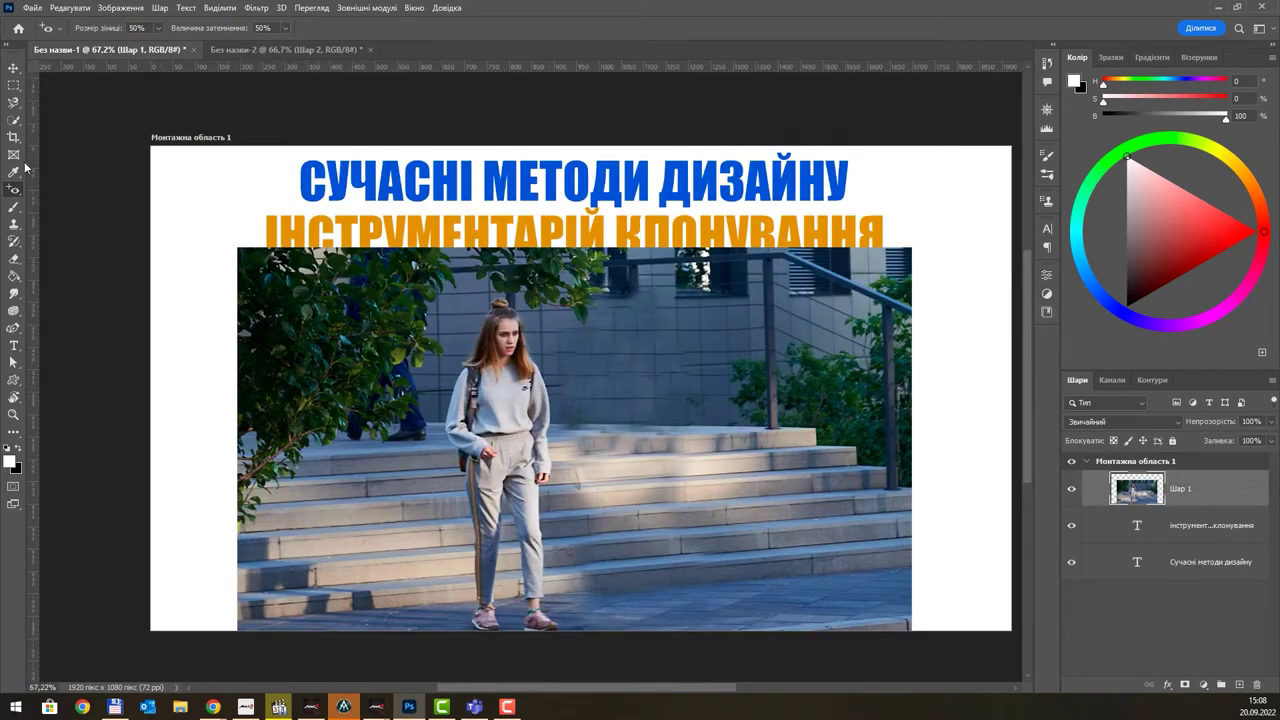
click(14, 223)
alt+click(505, 341)
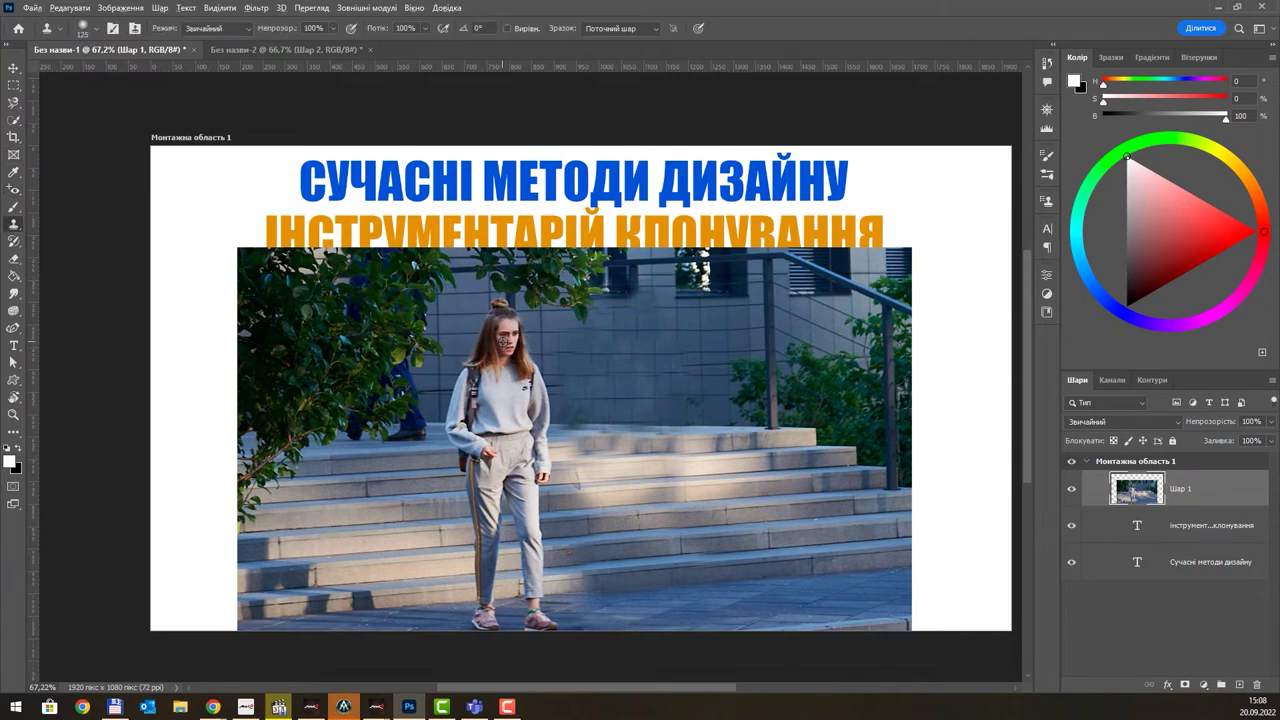
click(308, 52)
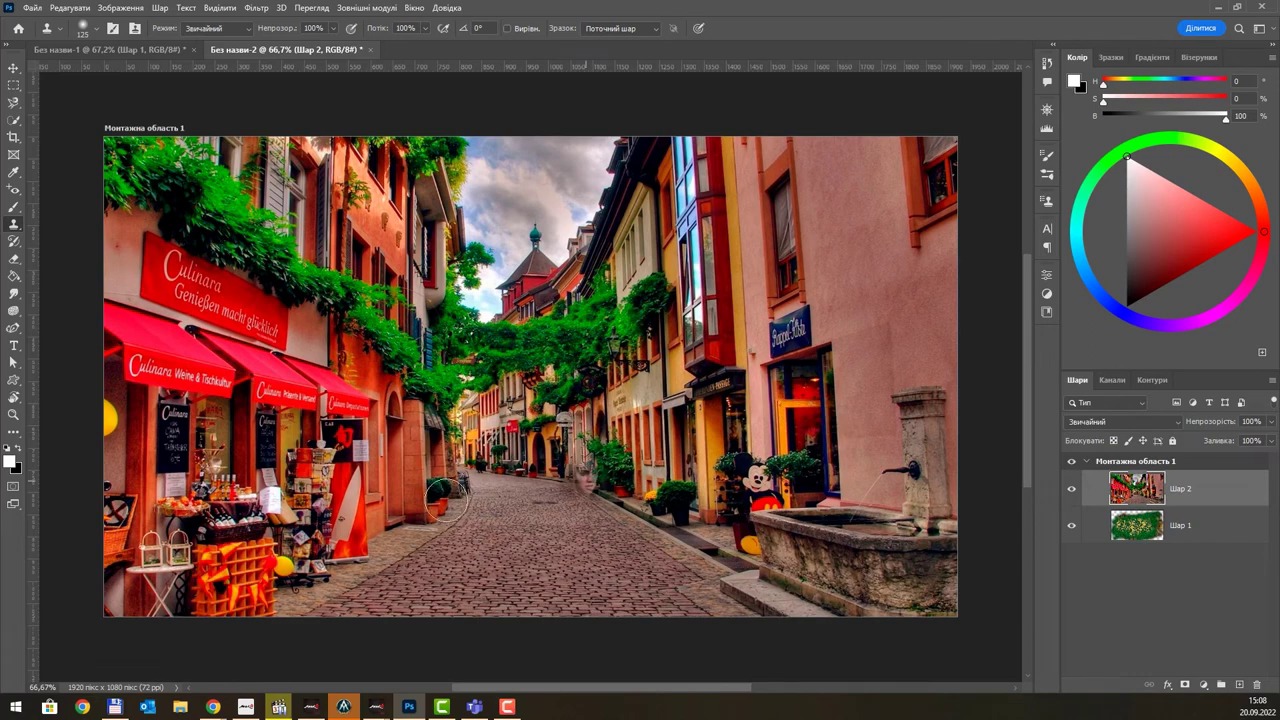
mouse_move(388, 420)
mouse_down()
mouse_move(367, 522)
mouse_move(374, 584)
mouse_move(360, 518)
mouse_up()
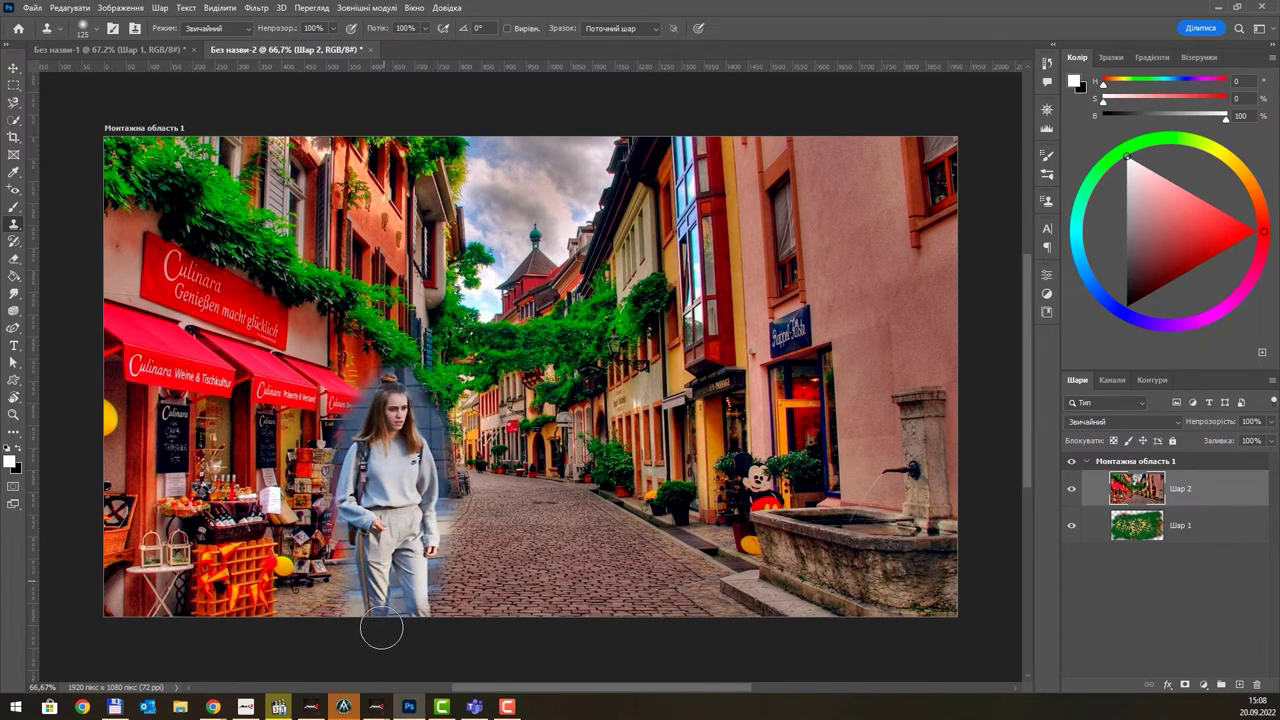
click(462, 557)
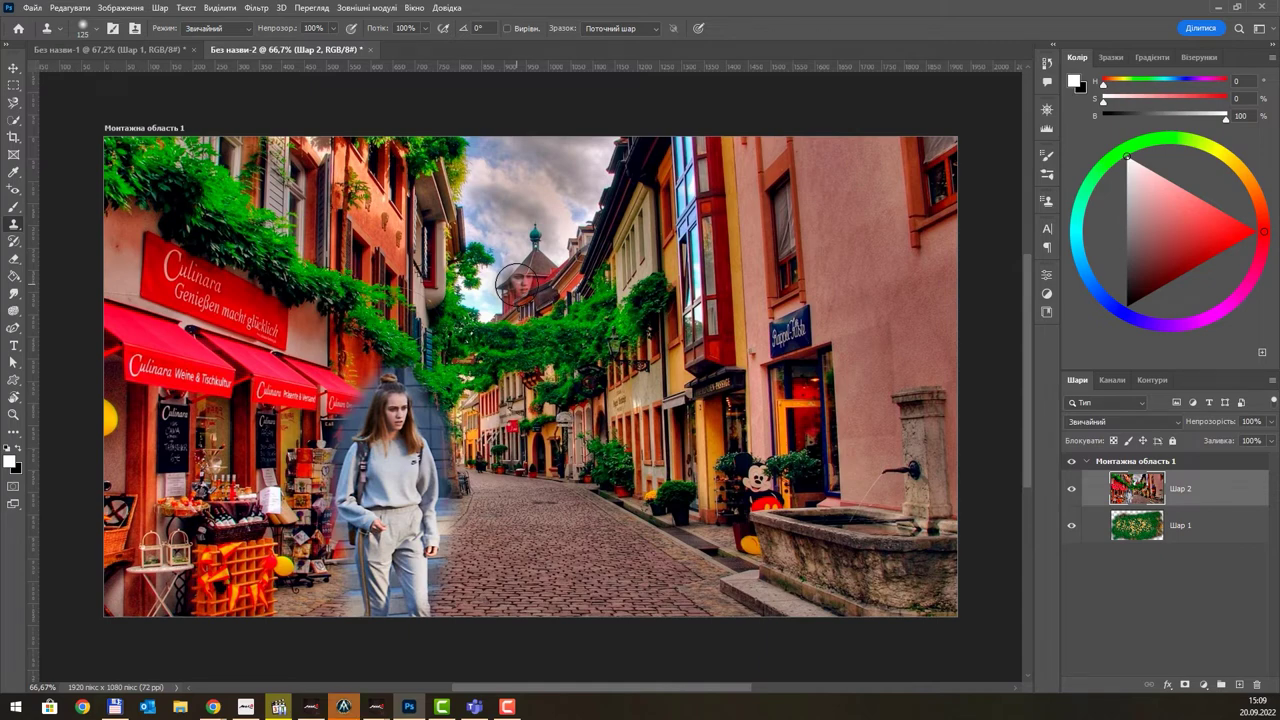
click(144, 52)
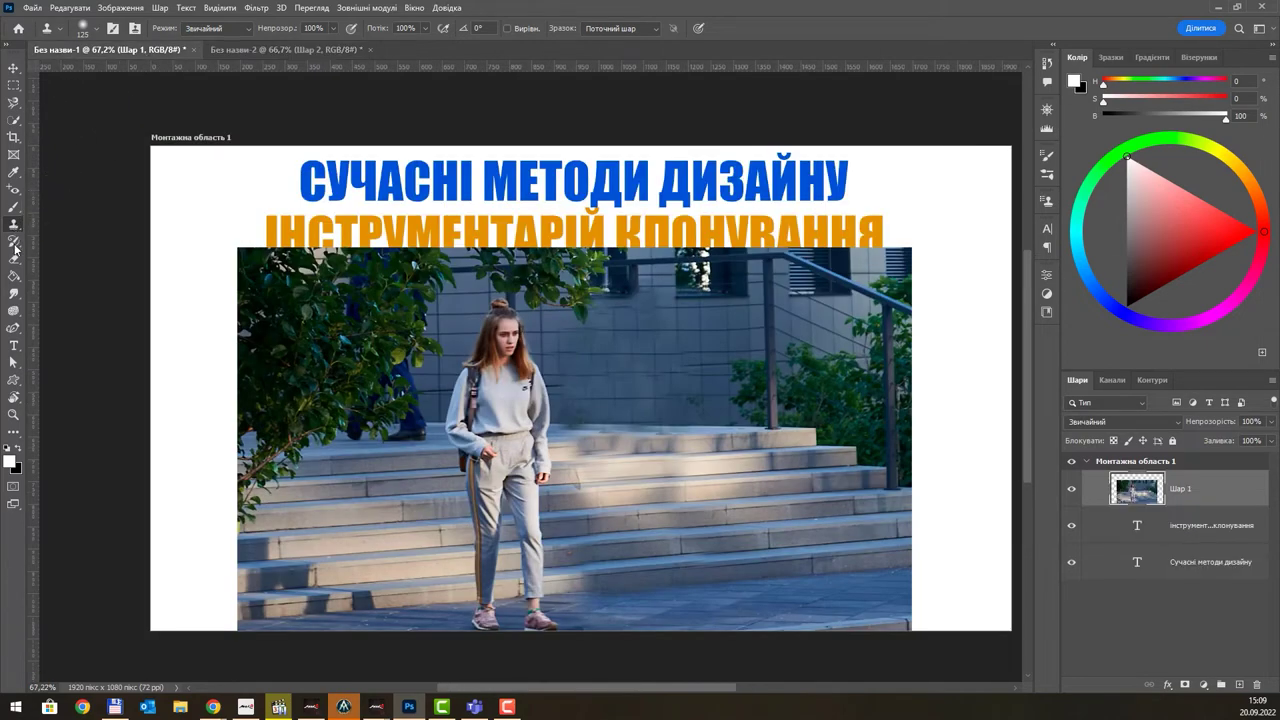
Step: Choose the Healing Brush and sample the girl on the stairs as its source
click(14, 197)
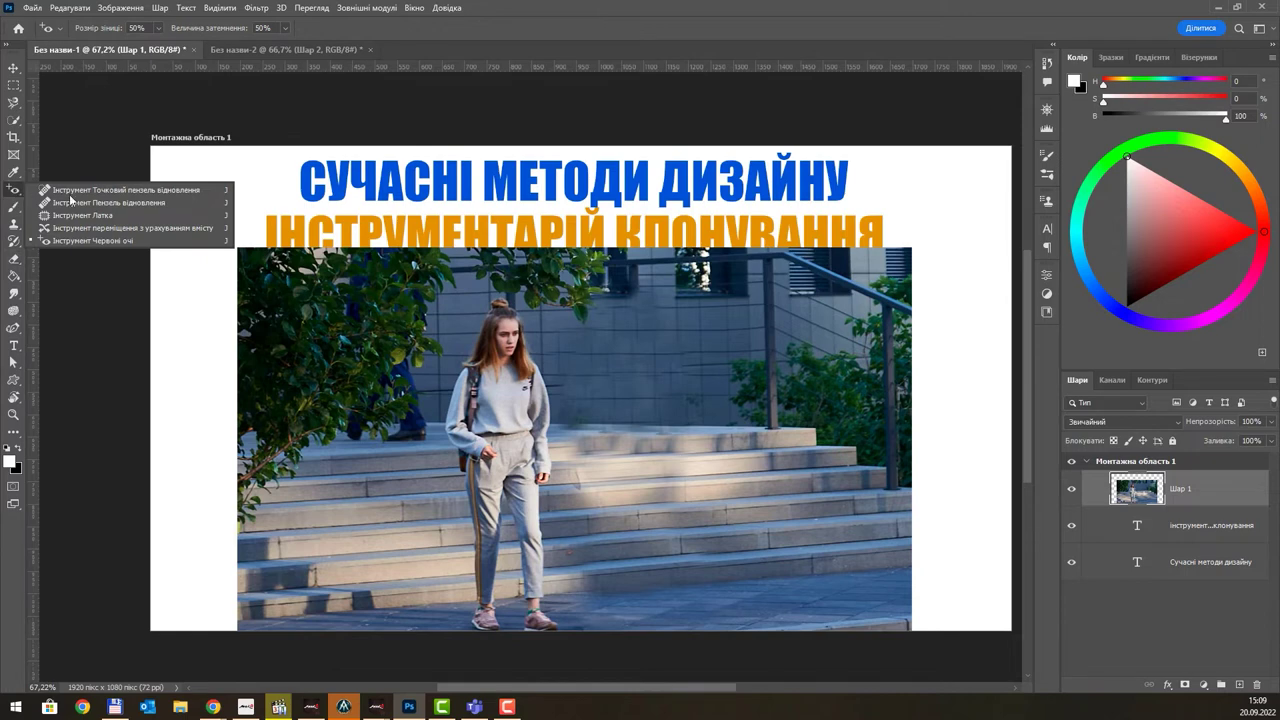
click(134, 202)
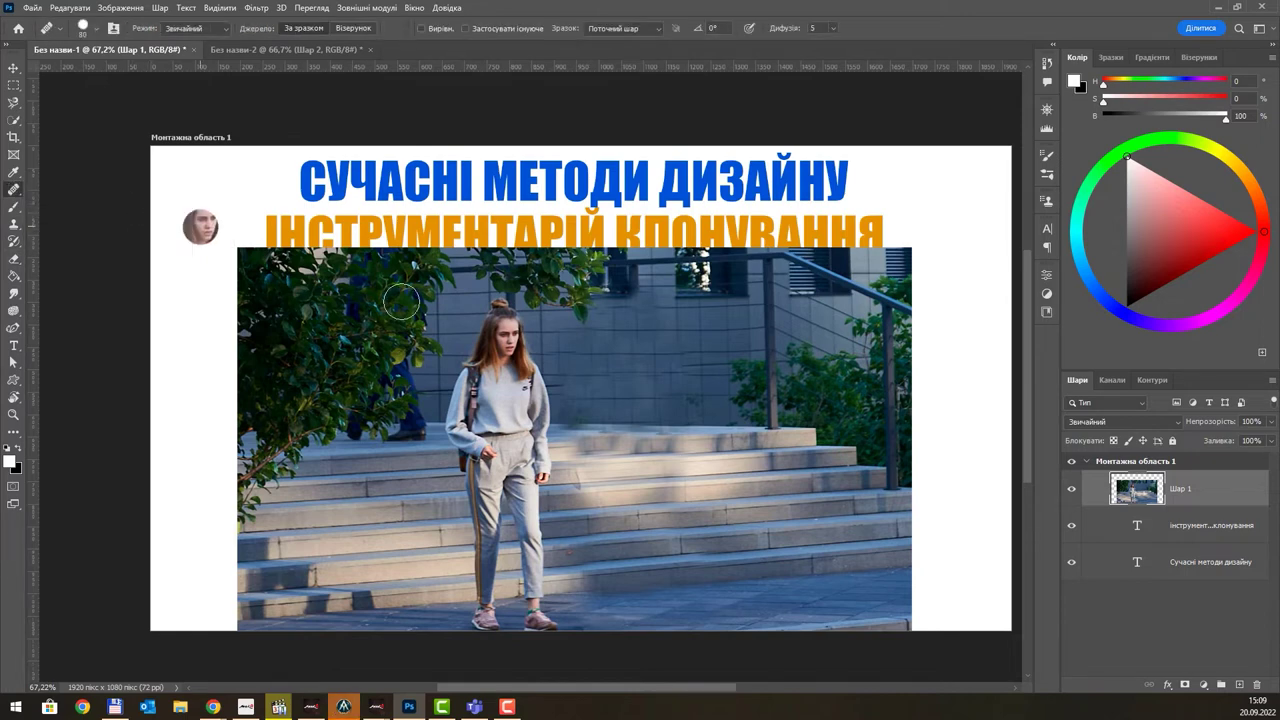
alt+click(495, 320)
click(503, 333)
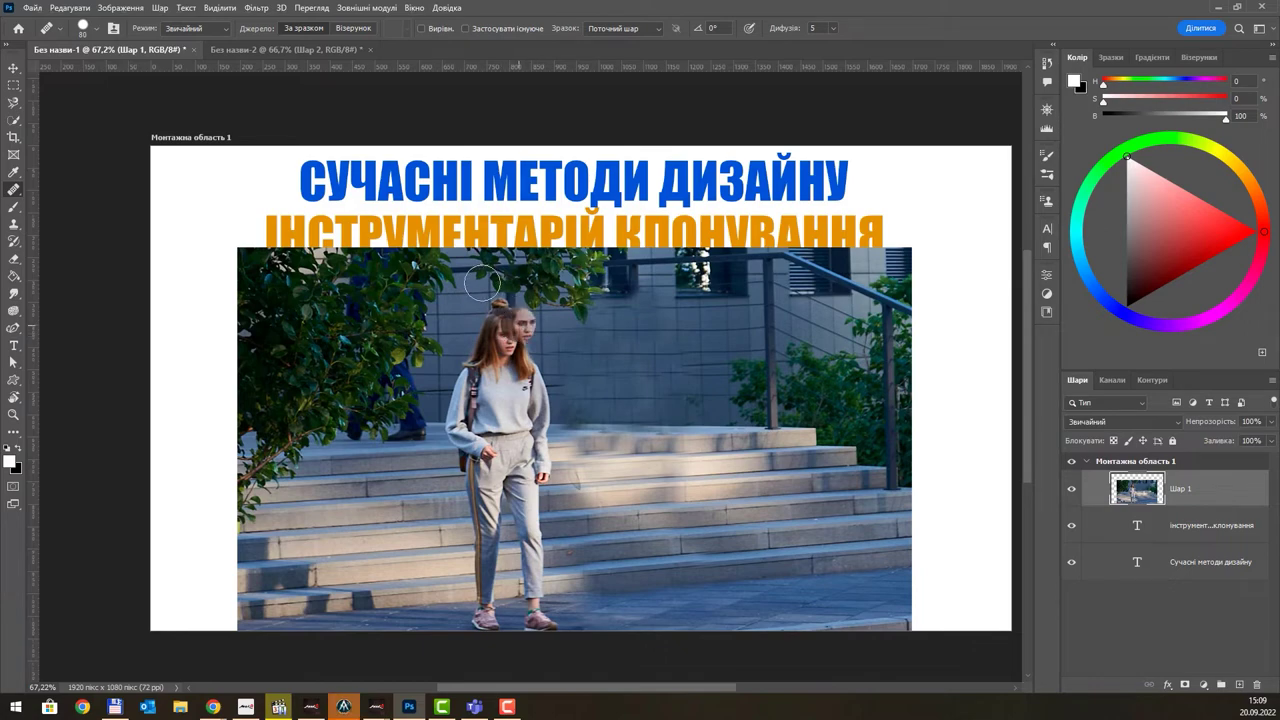
Step: Paint a healed copy of the girl near the fountain in the street photo
click(290, 49)
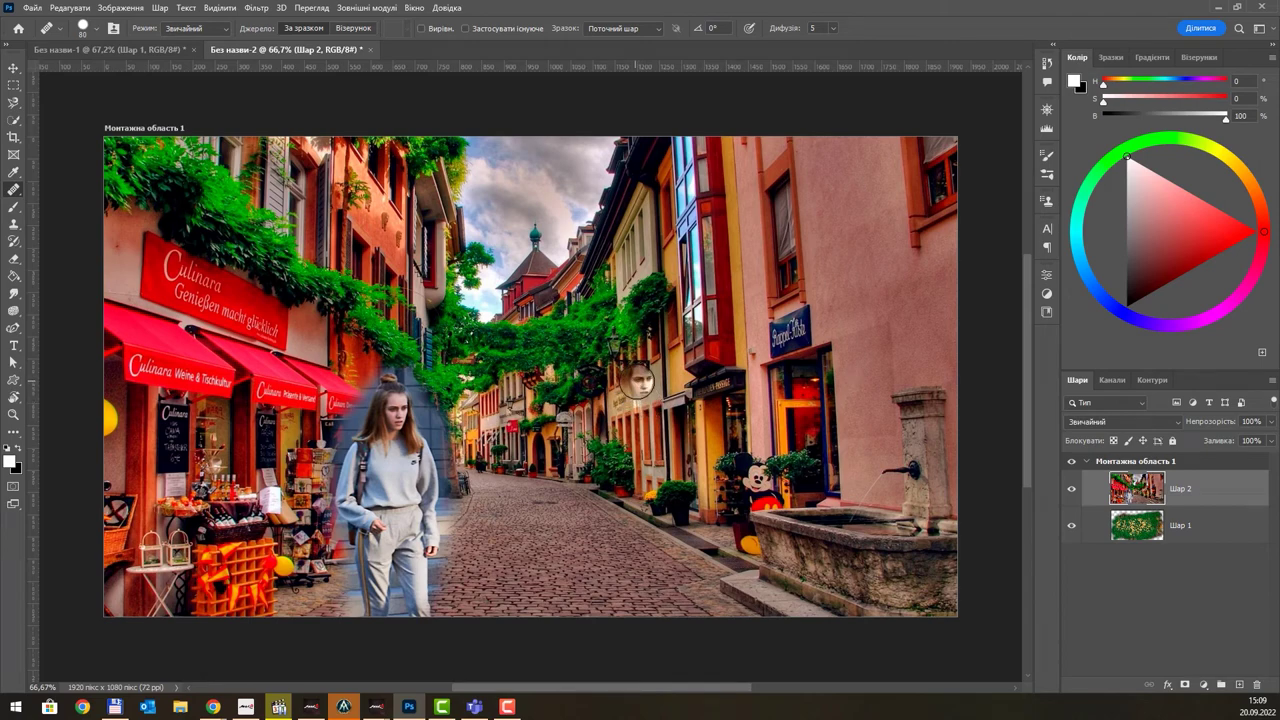
mouse_move(632, 384)
mouse_down()
mouse_move(640, 490)
mouse_move(615, 540)
mouse_move(625, 606)
mouse_move(640, 520)
mouse_up()
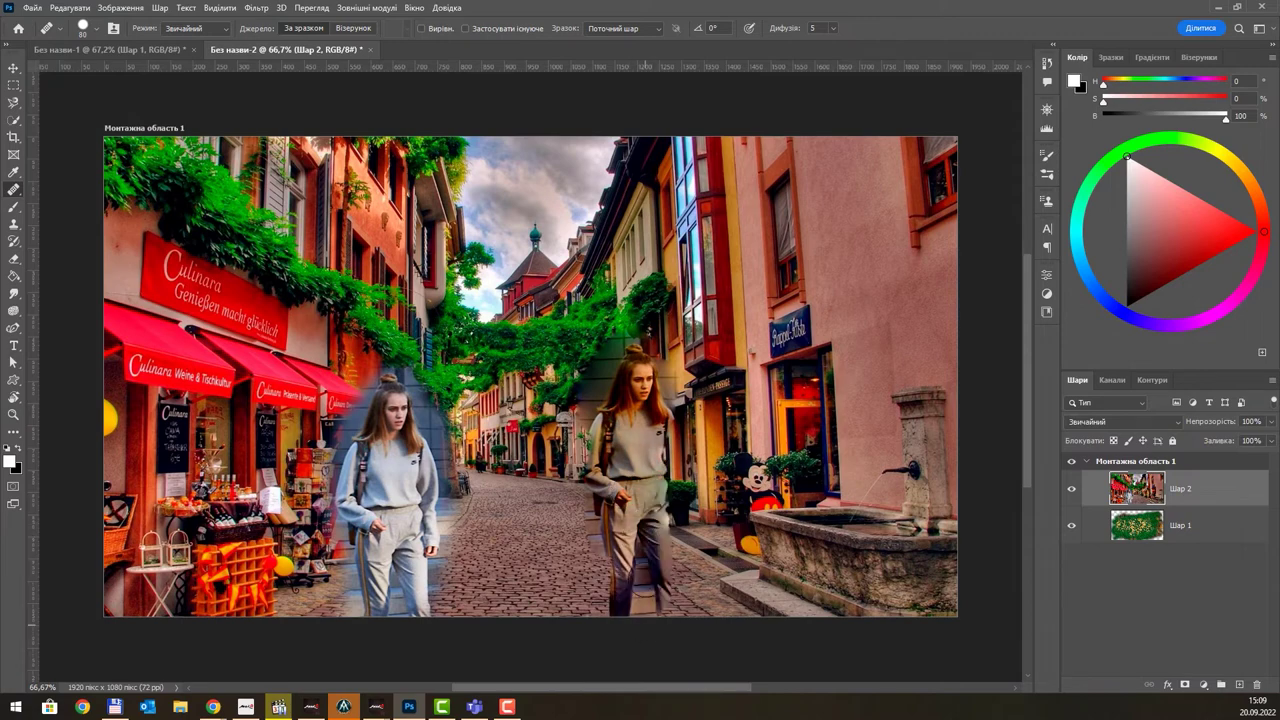
mouse_move(640, 600)
mouse_down()
mouse_move(662, 420)
mouse_move(680, 570)
mouse_up()
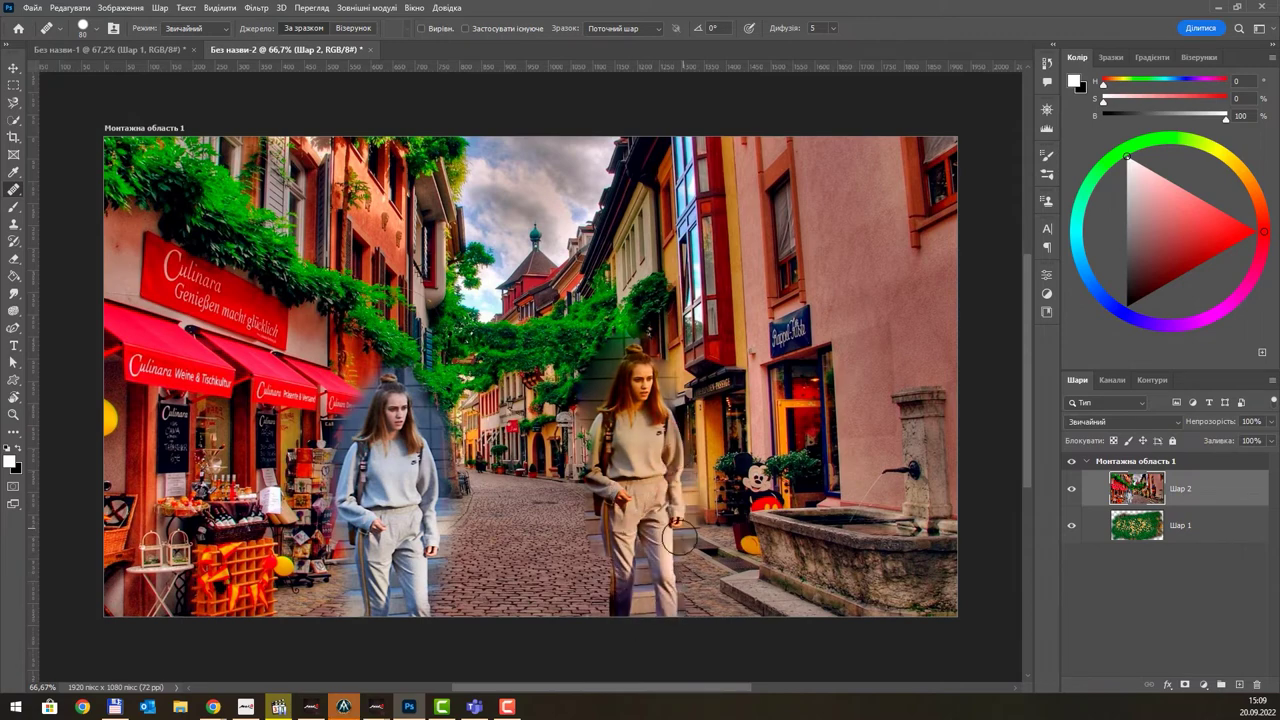
drag(600, 410, 638, 605)
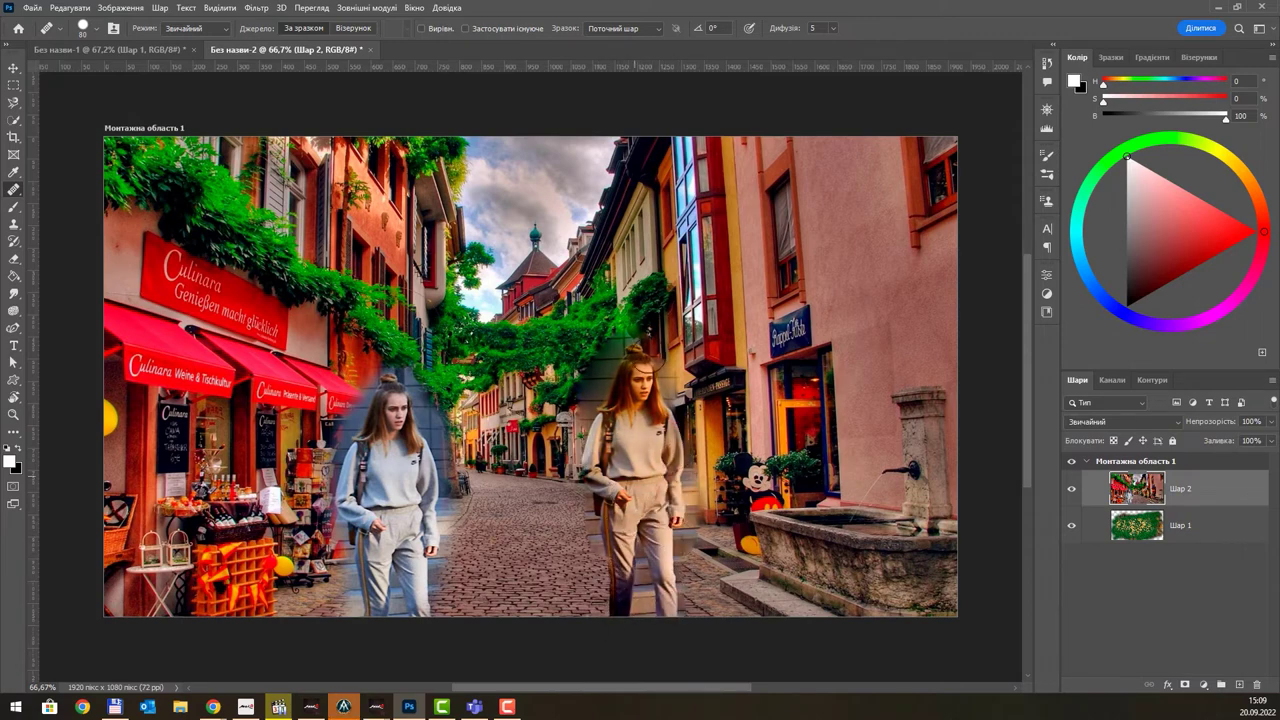
drag(620, 425, 655, 400)
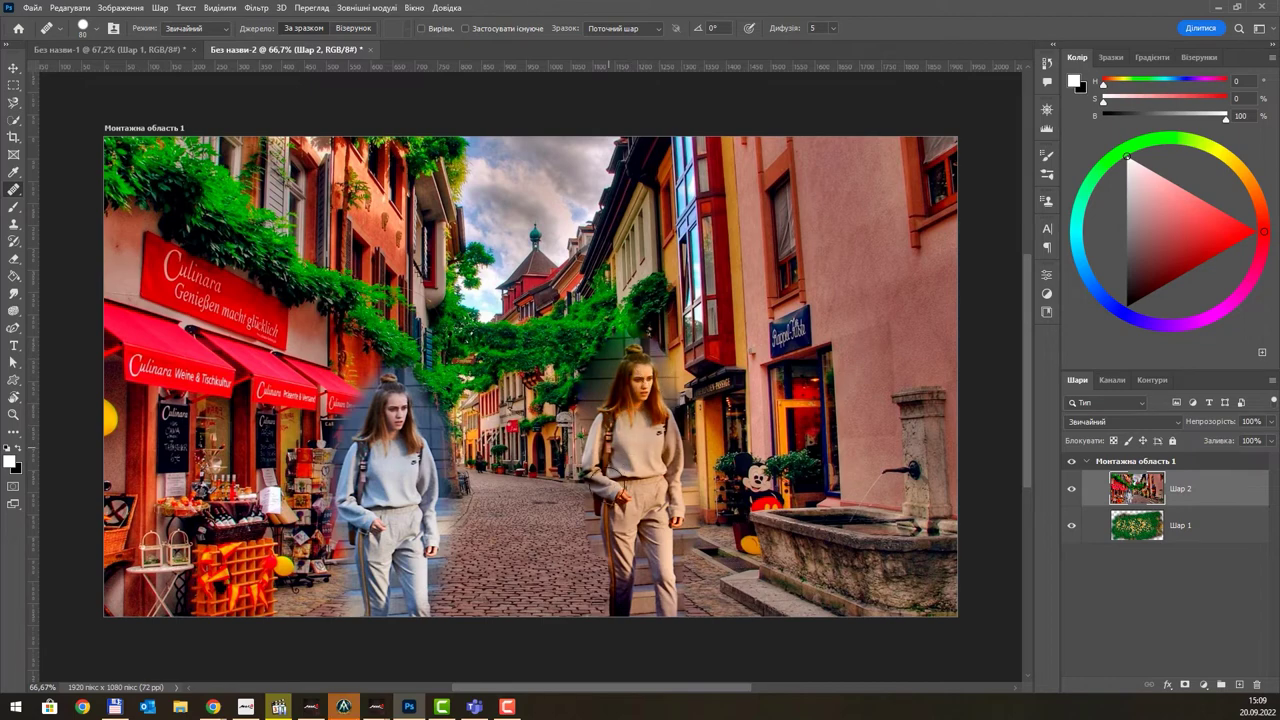
drag(636, 500, 646, 563)
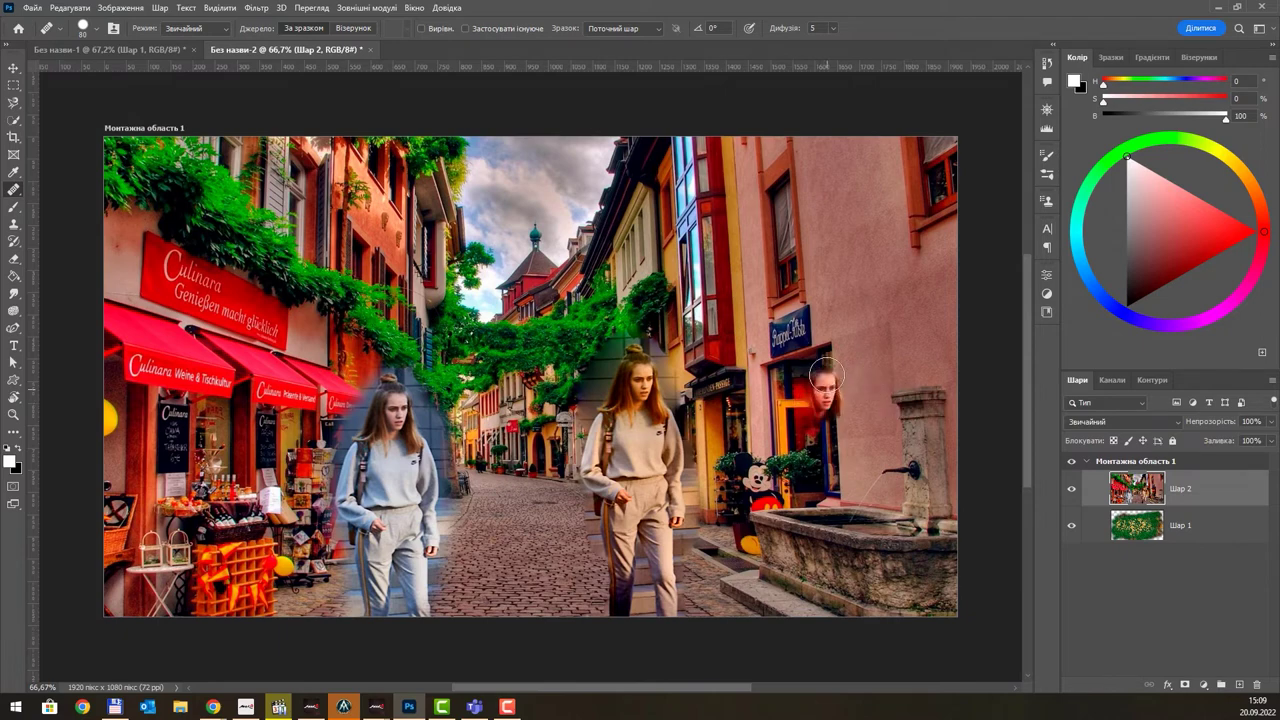
mouse_move(822, 410)
mouse_down()
mouse_move(828, 385)
mouse_move(846, 572)
mouse_move(829, 358)
mouse_up()
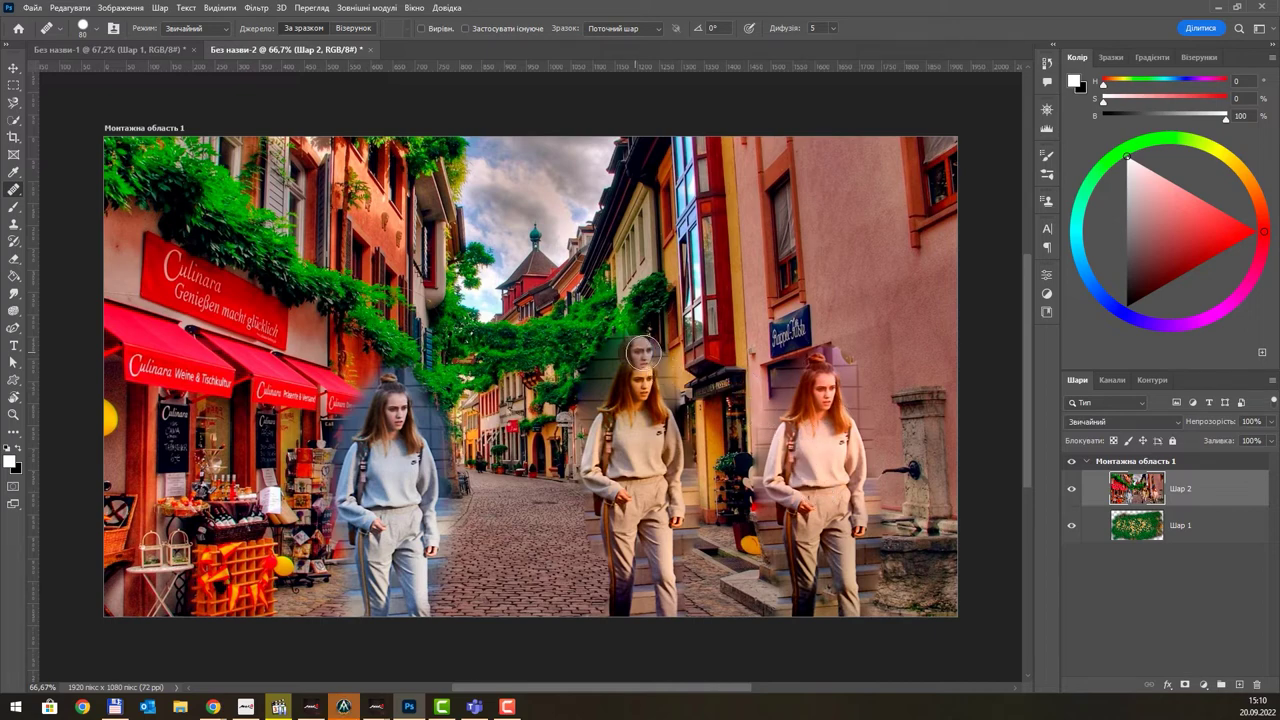
click(165, 50)
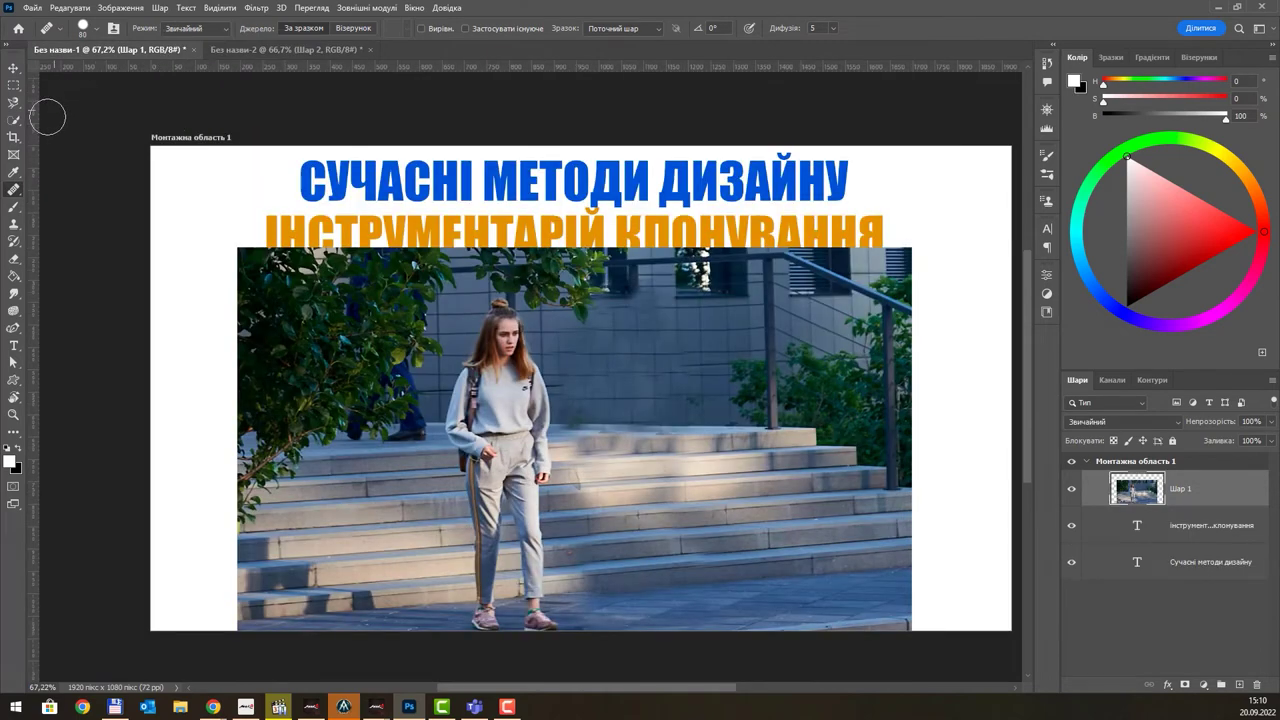
right_click(14, 190)
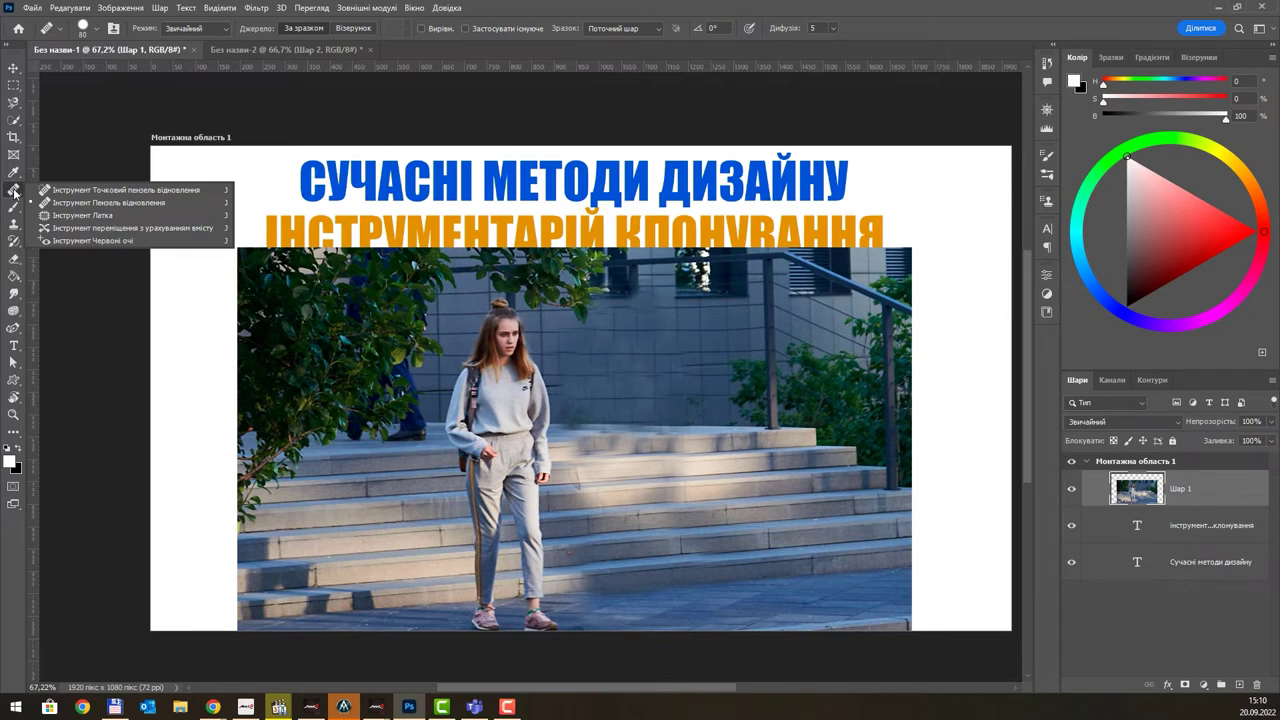
click(96, 216)
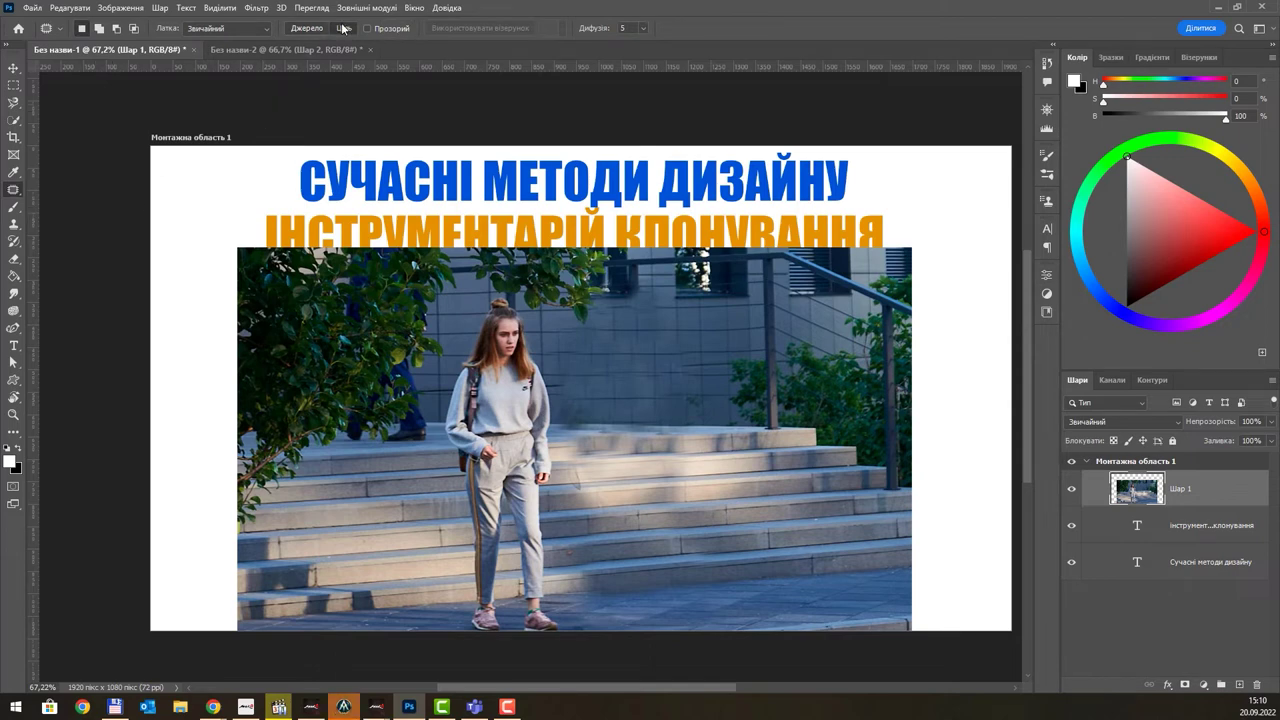
drag(555, 376, 472, 521)
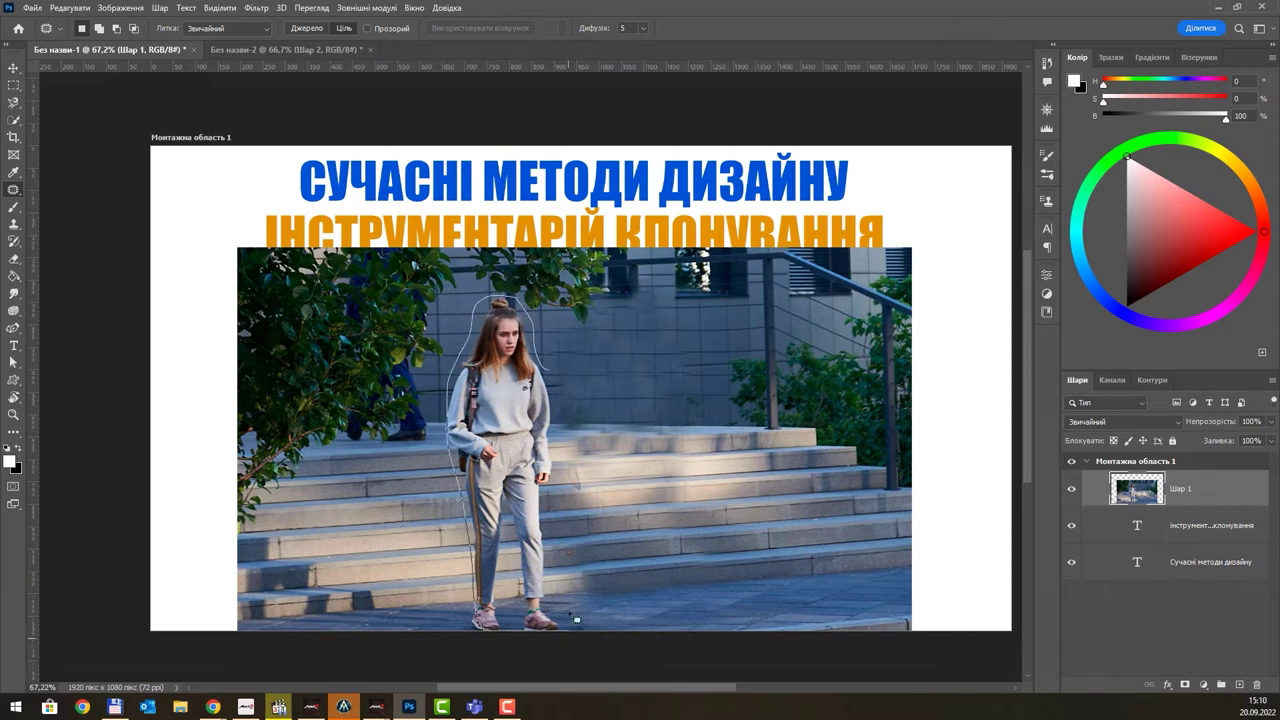
drag(472, 521, 566, 349)
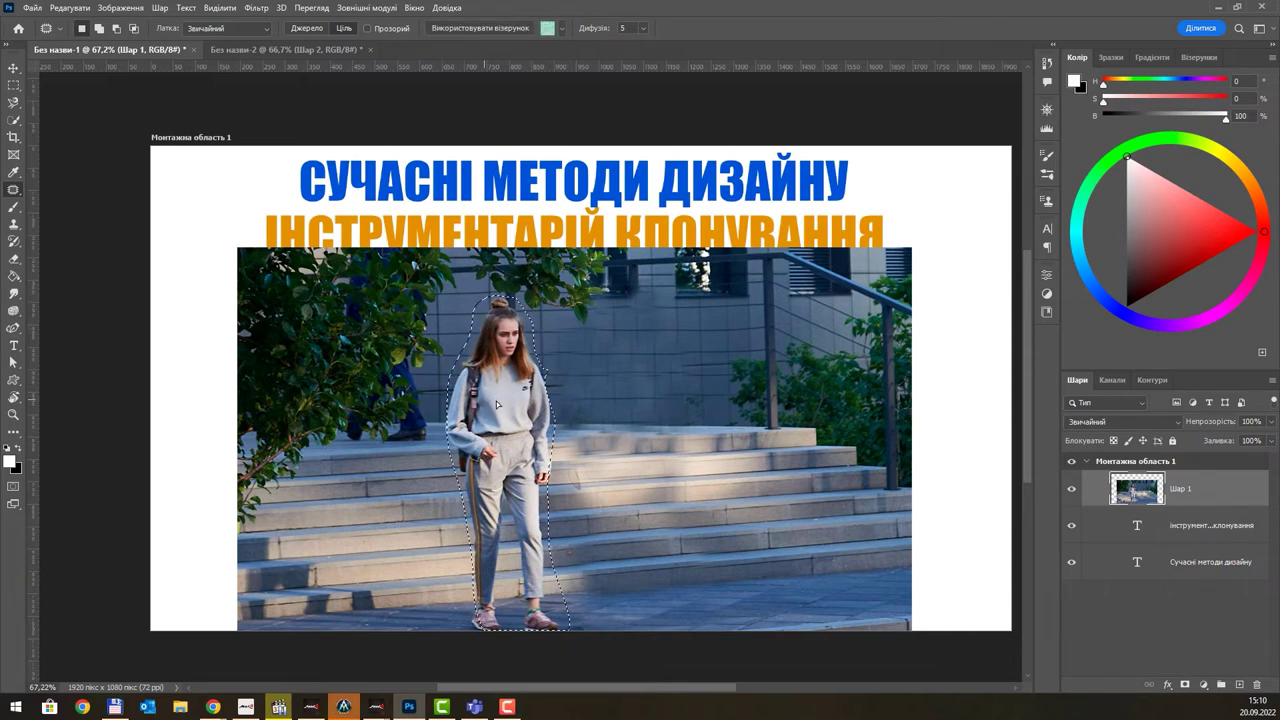
mouse_move(503, 404)
mouse_down()
mouse_move(655, 384)
mouse_move(799, 401)
mouse_up()
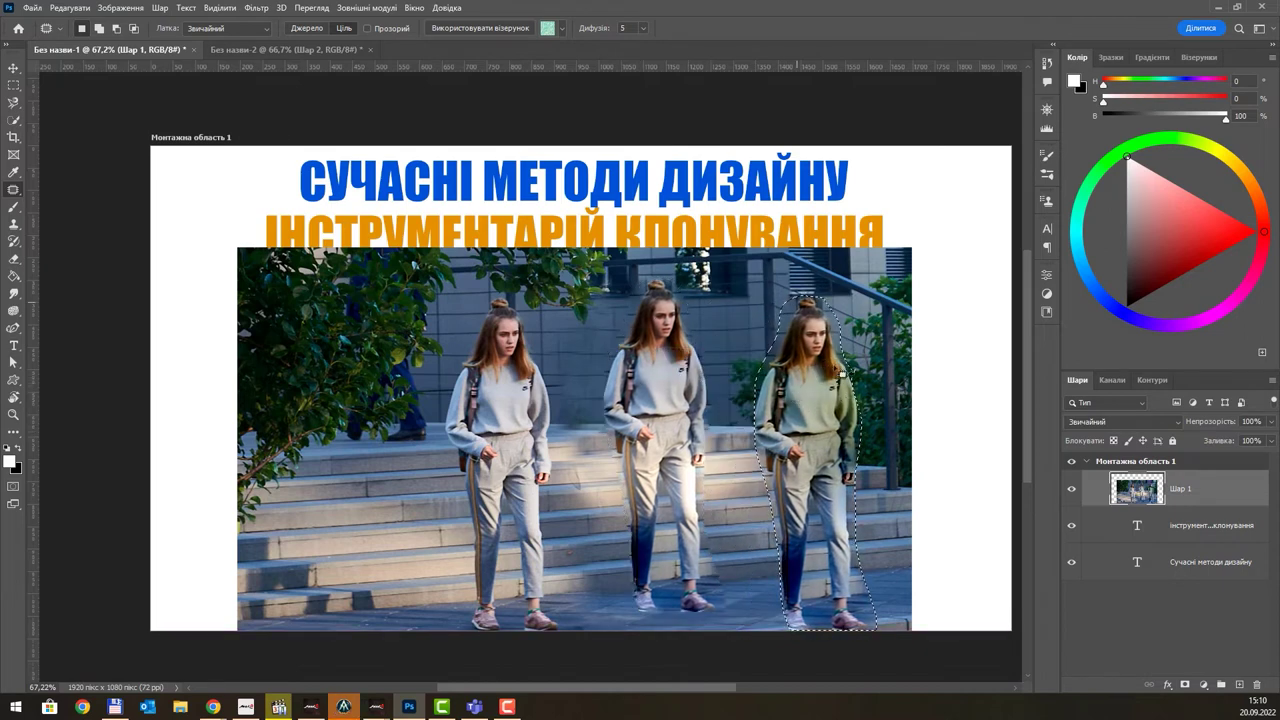
drag(799, 401, 339, 369)
drag(338, 320, 300, 315)
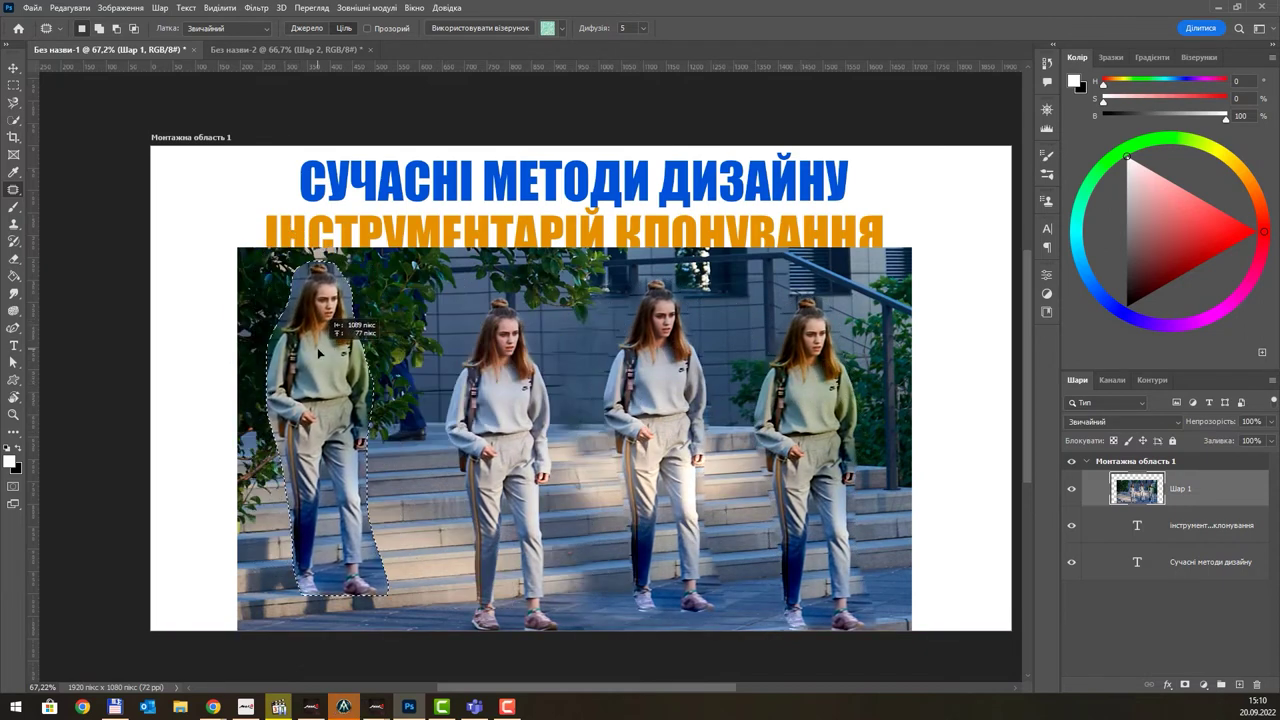
key(ctrl+d)
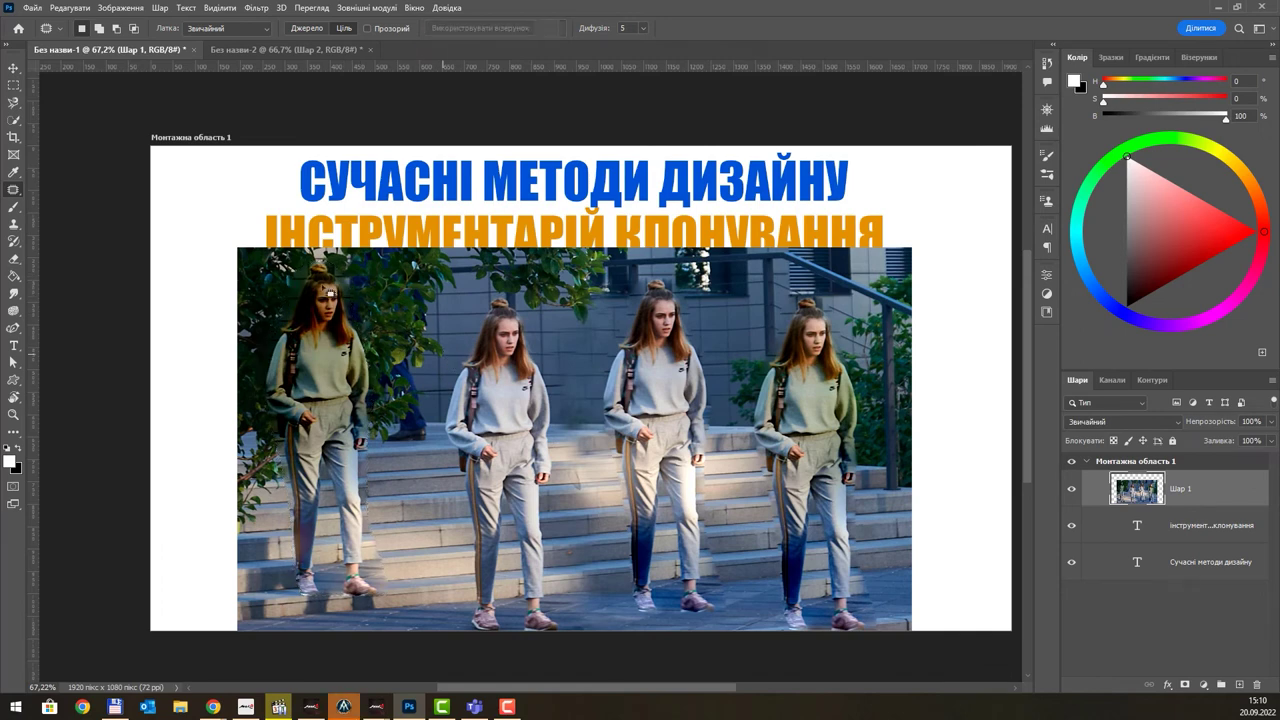
key(ctrl+z)
key(ctrl+z)
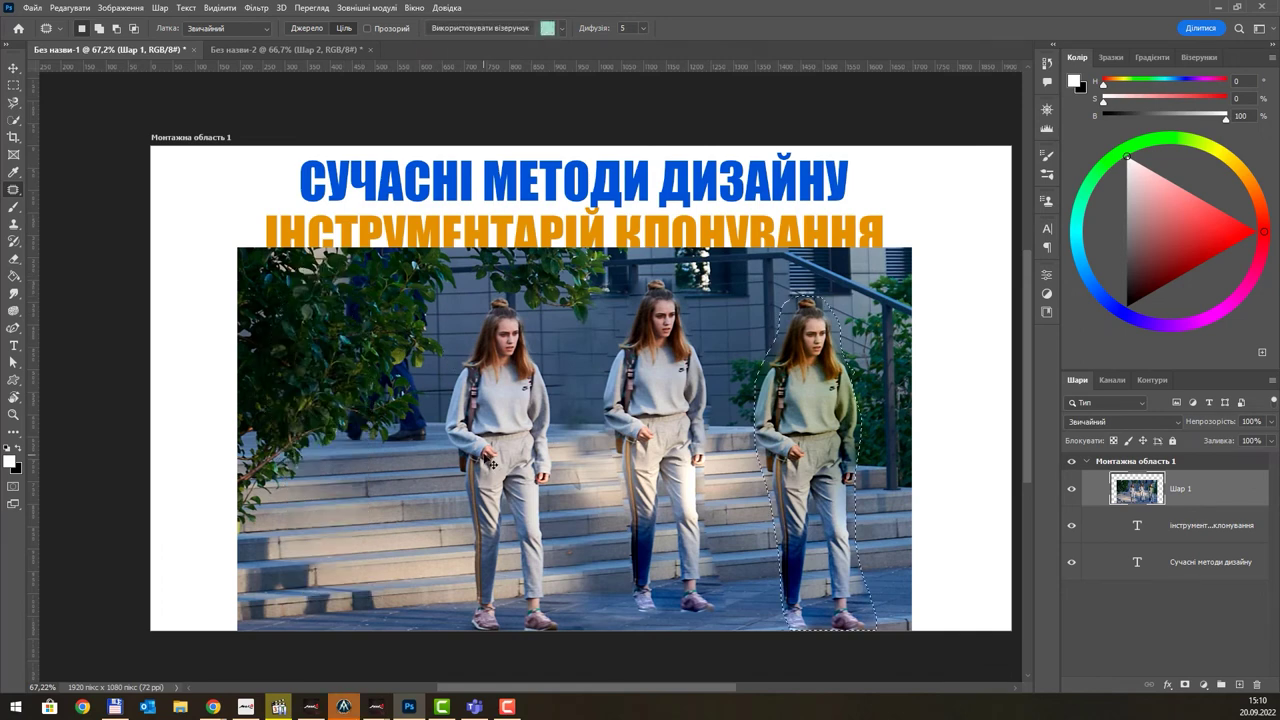
key(ctrl+z)
key(ctrl+z)
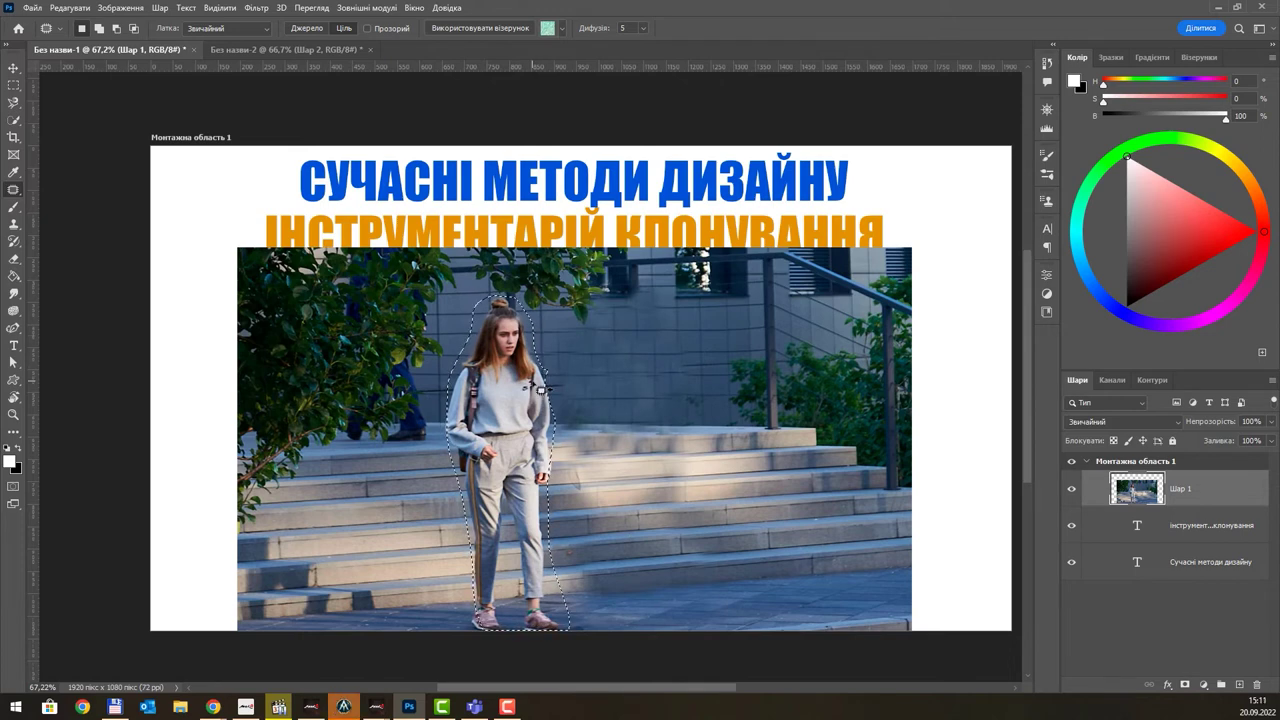
click(306, 28)
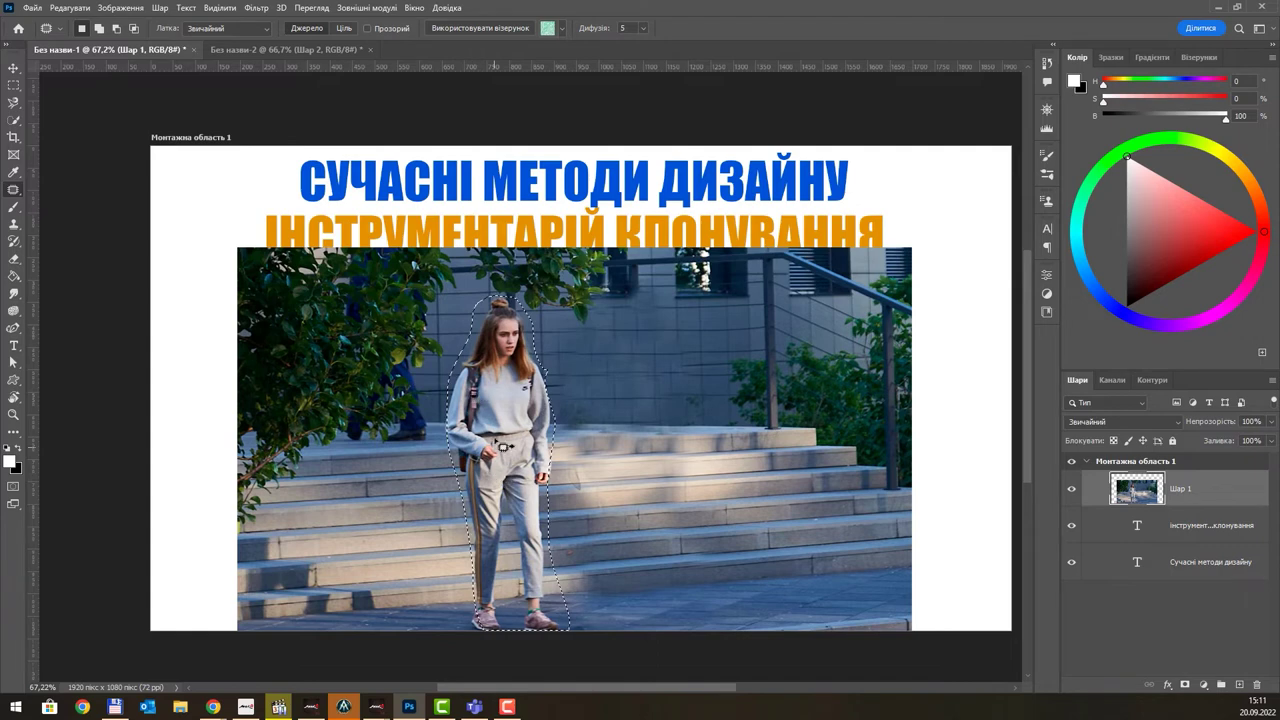
drag(498, 439, 658, 440)
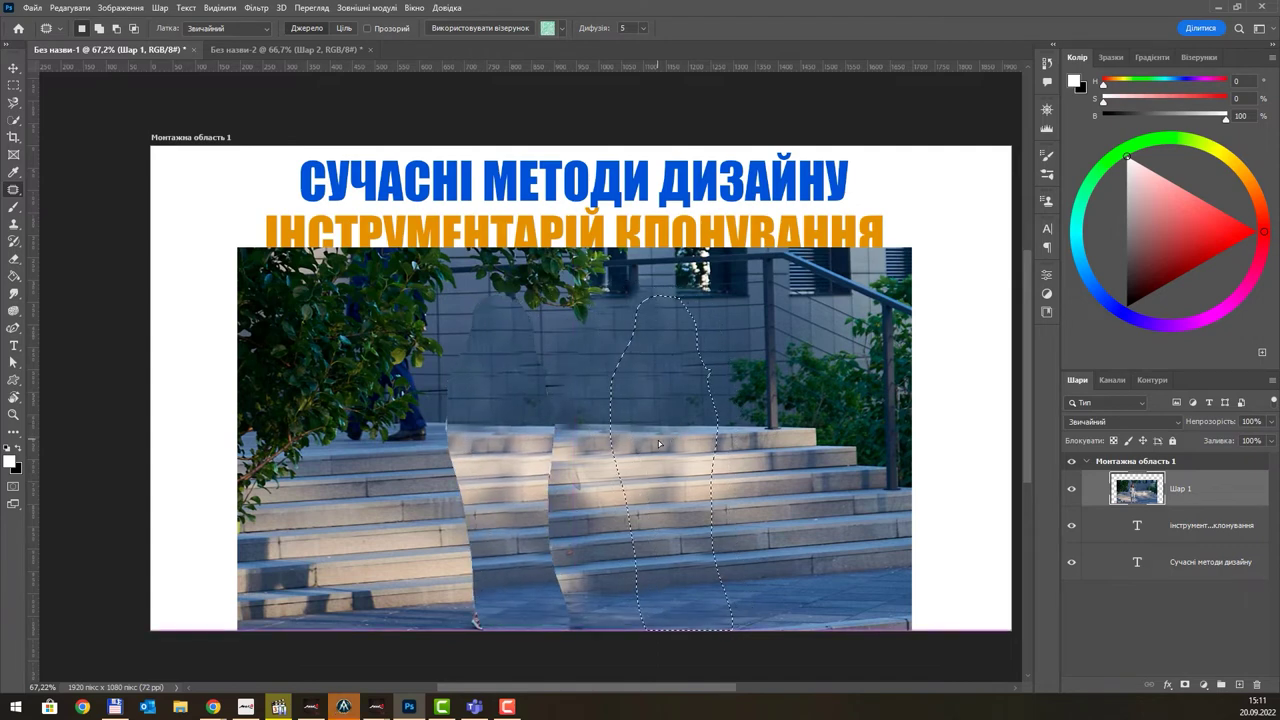
drag(658, 440, 655, 432)
key(ctrl+d)
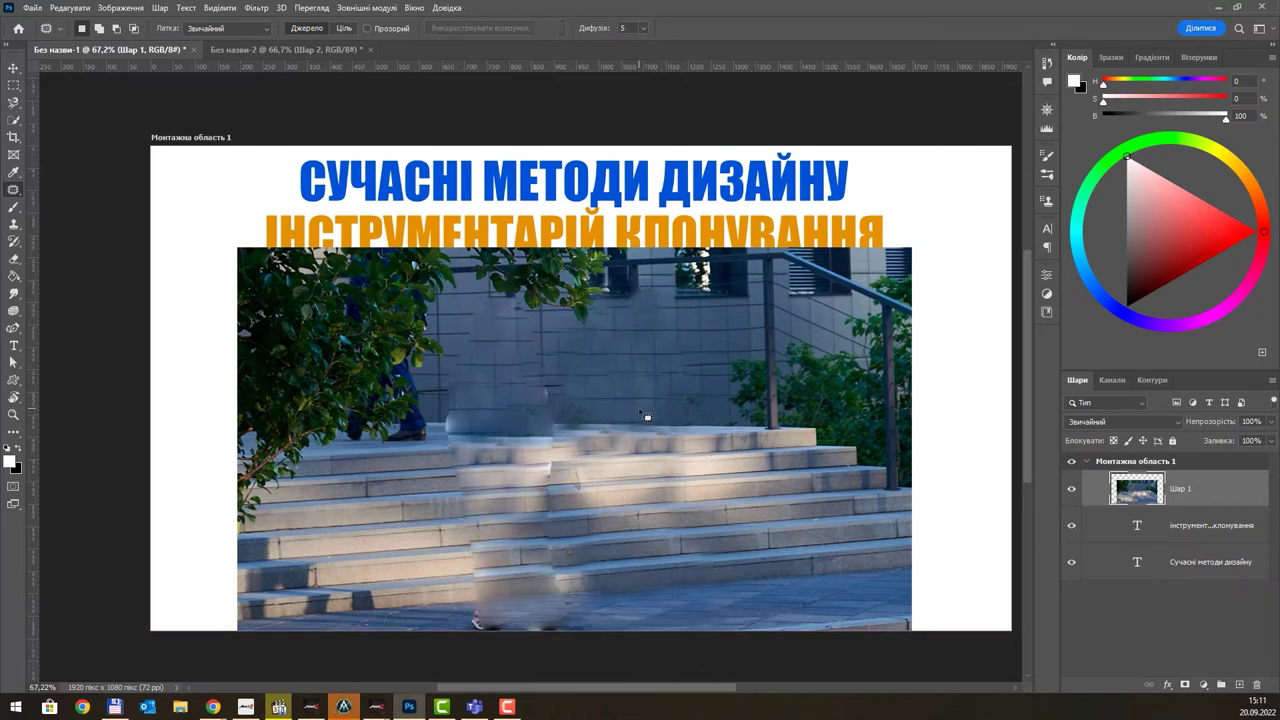
key(ctrl+shift+d)
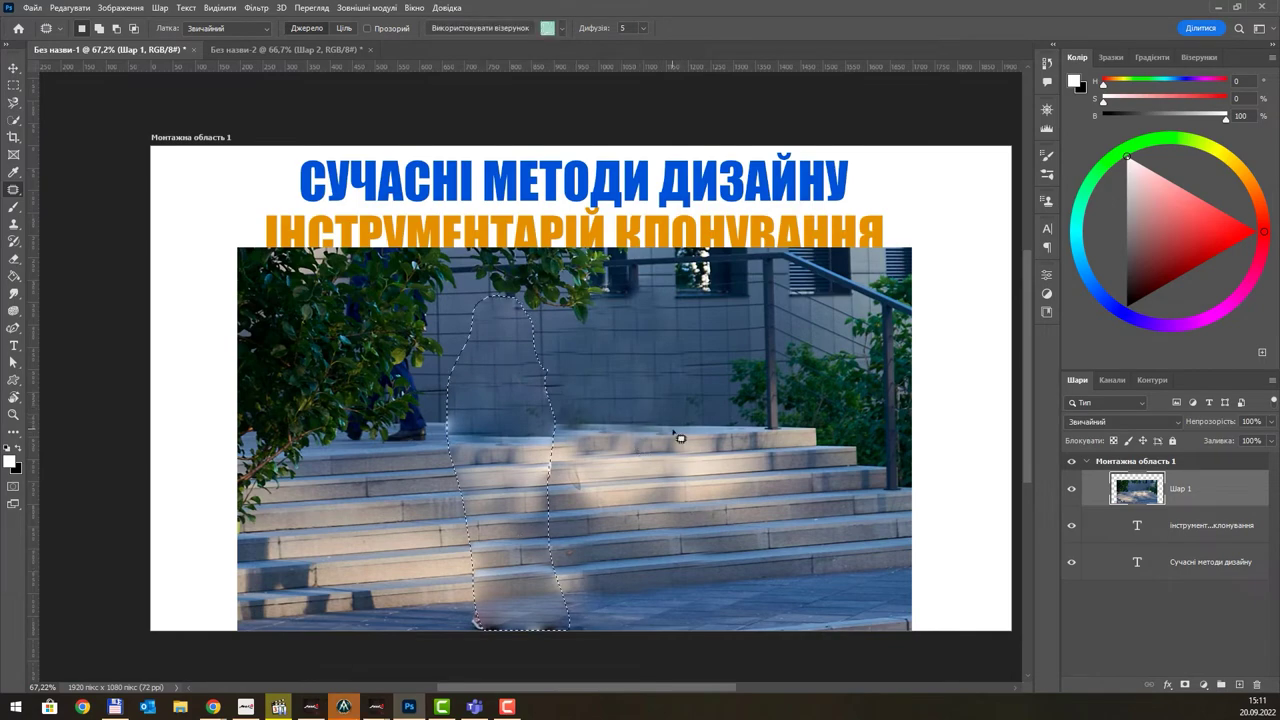
key(ctrl+z)
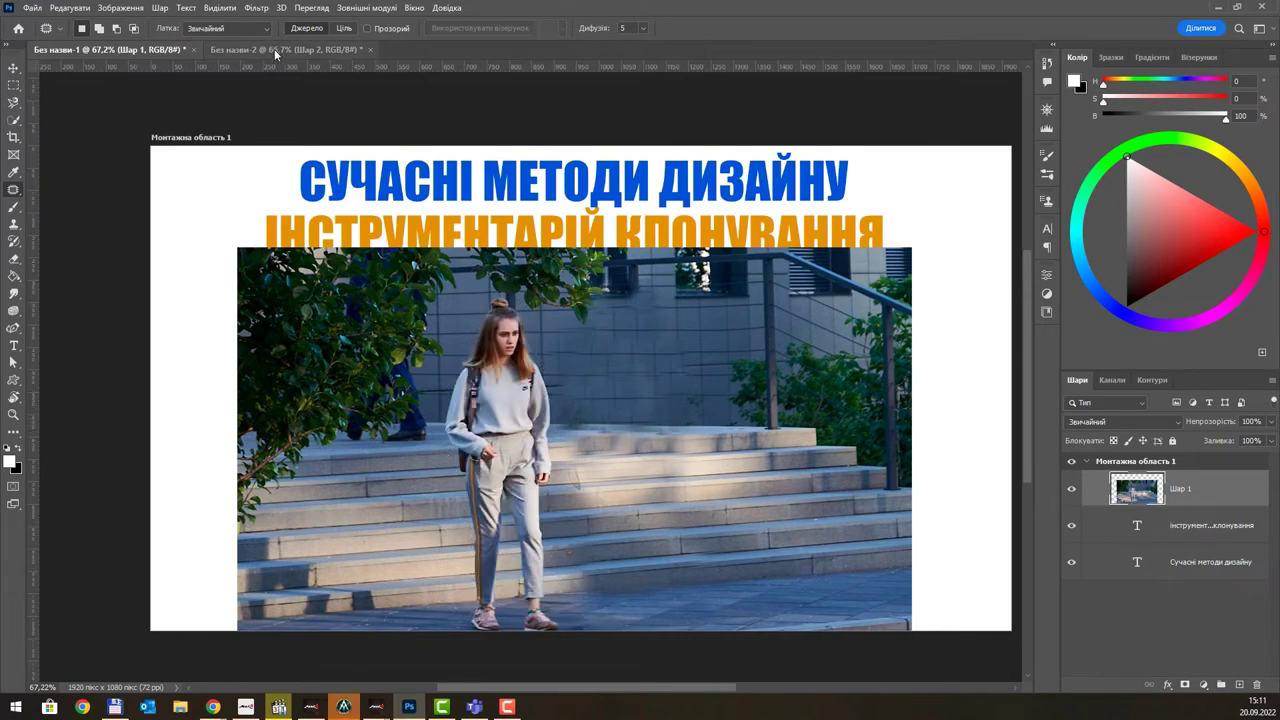
Step: Patch the left girl out with neighbouring shop fronts and check the Diffusion setting
click(276, 50)
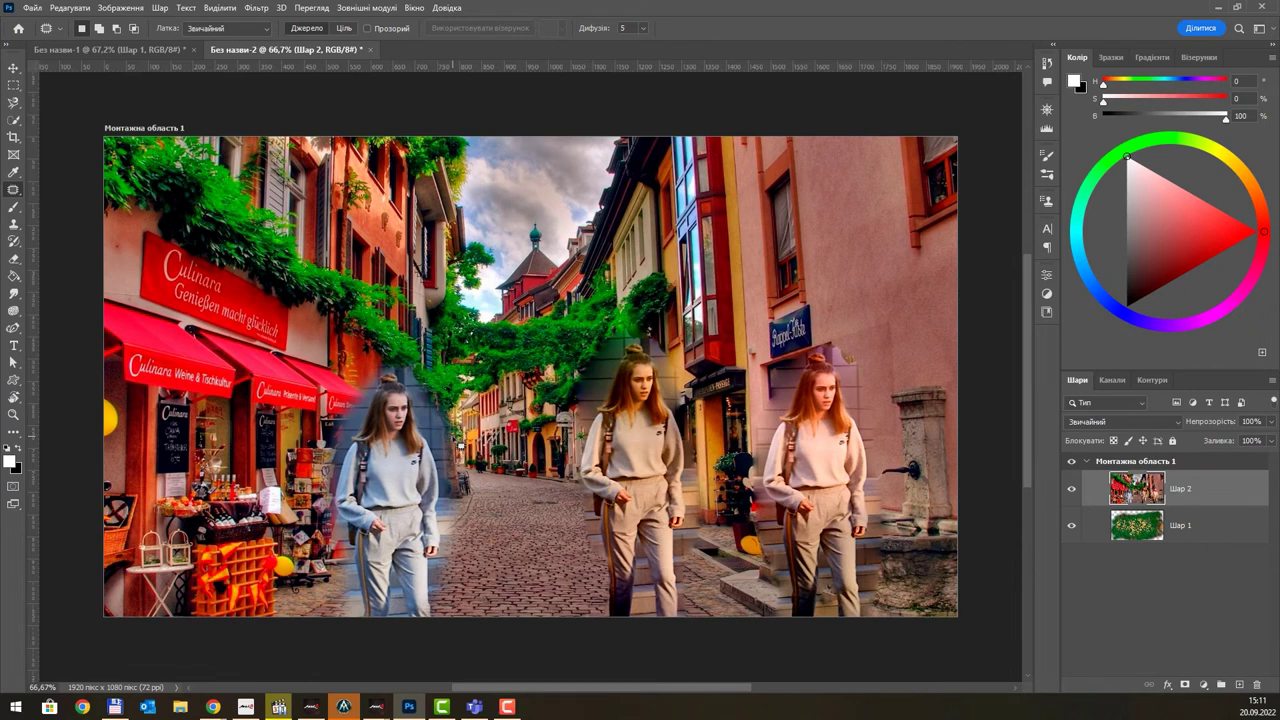
drag(459, 443, 439, 624)
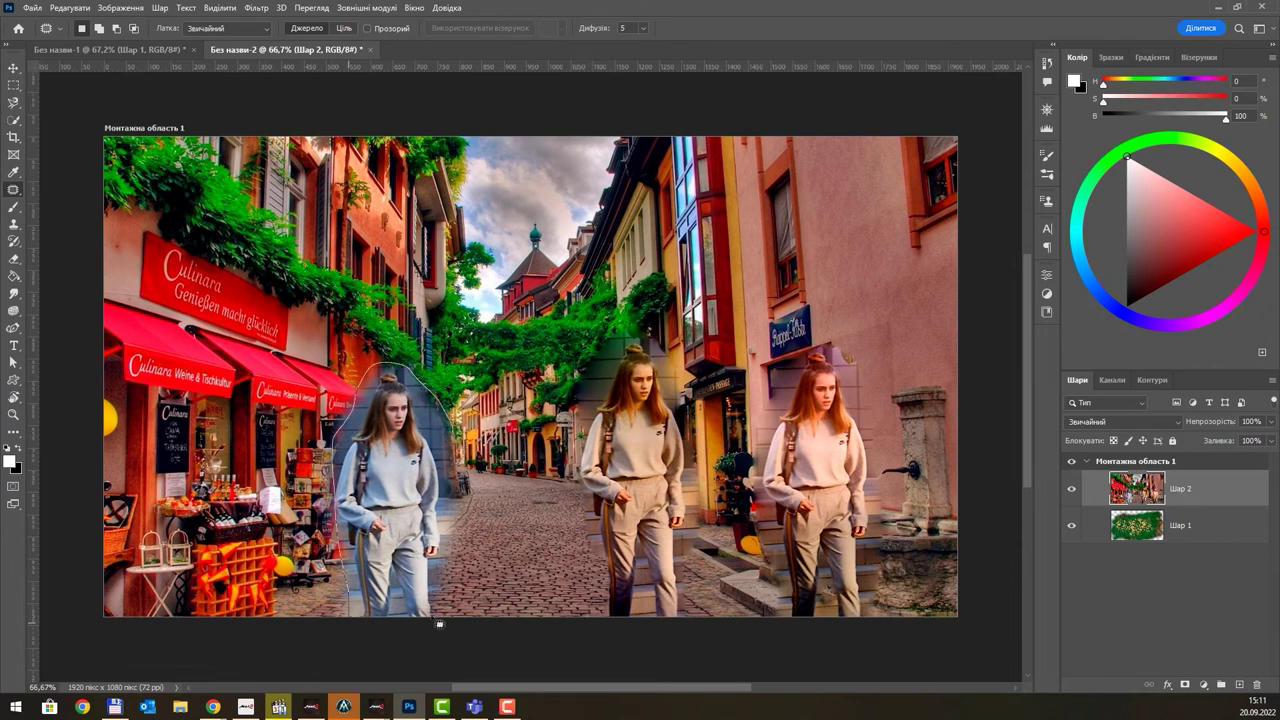
drag(439, 624, 458, 443)
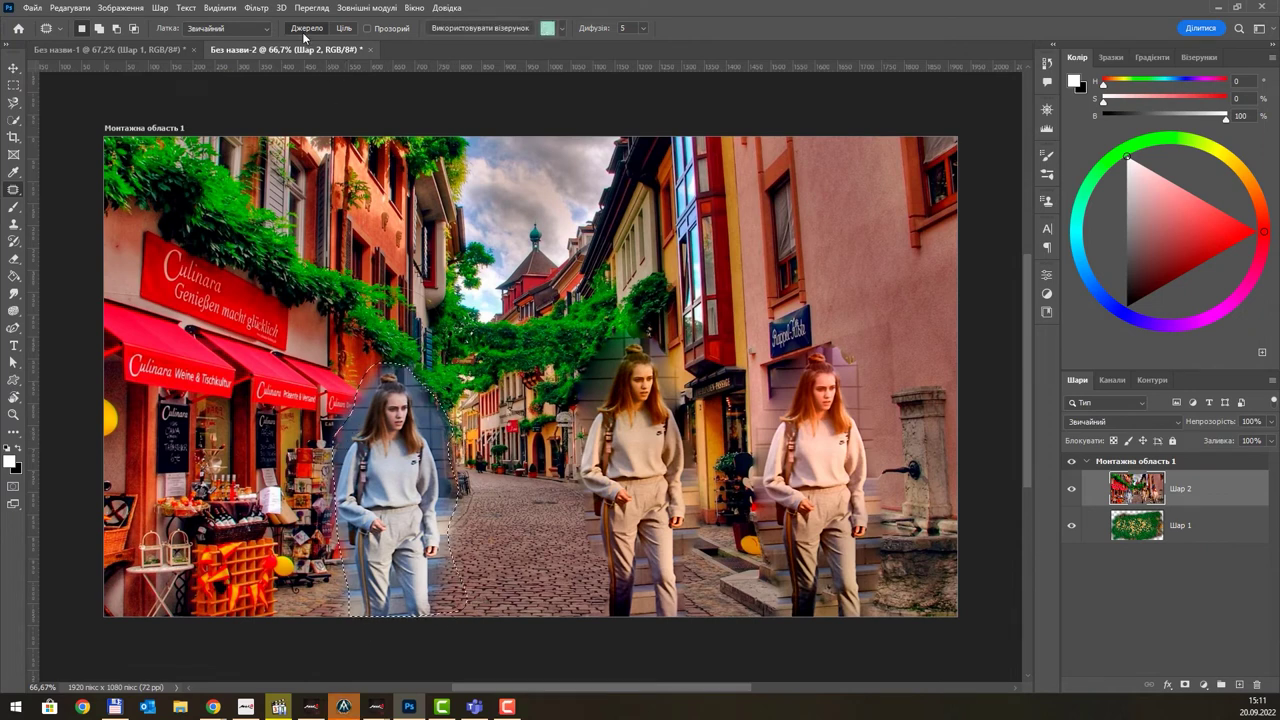
mouse_move(381, 491)
mouse_down()
mouse_move(496, 491)
mouse_move(221, 491)
mouse_up()
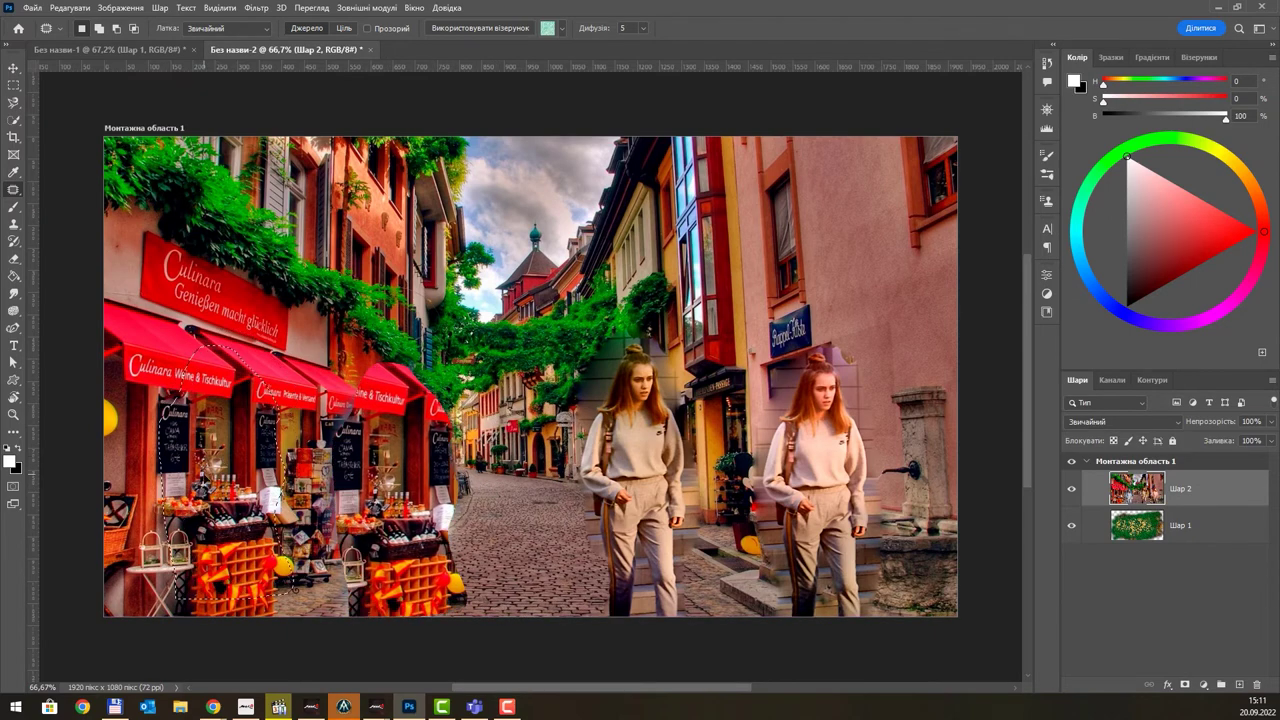
key(ctrl+d)
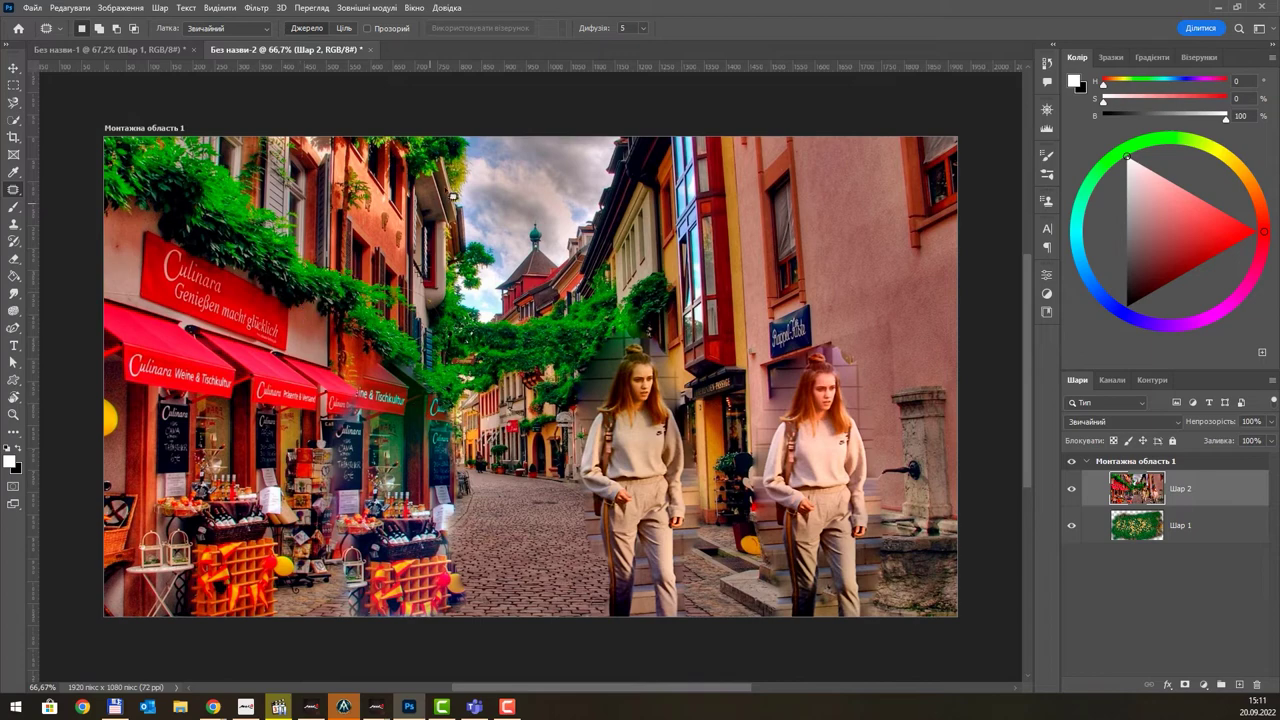
click(641, 33)
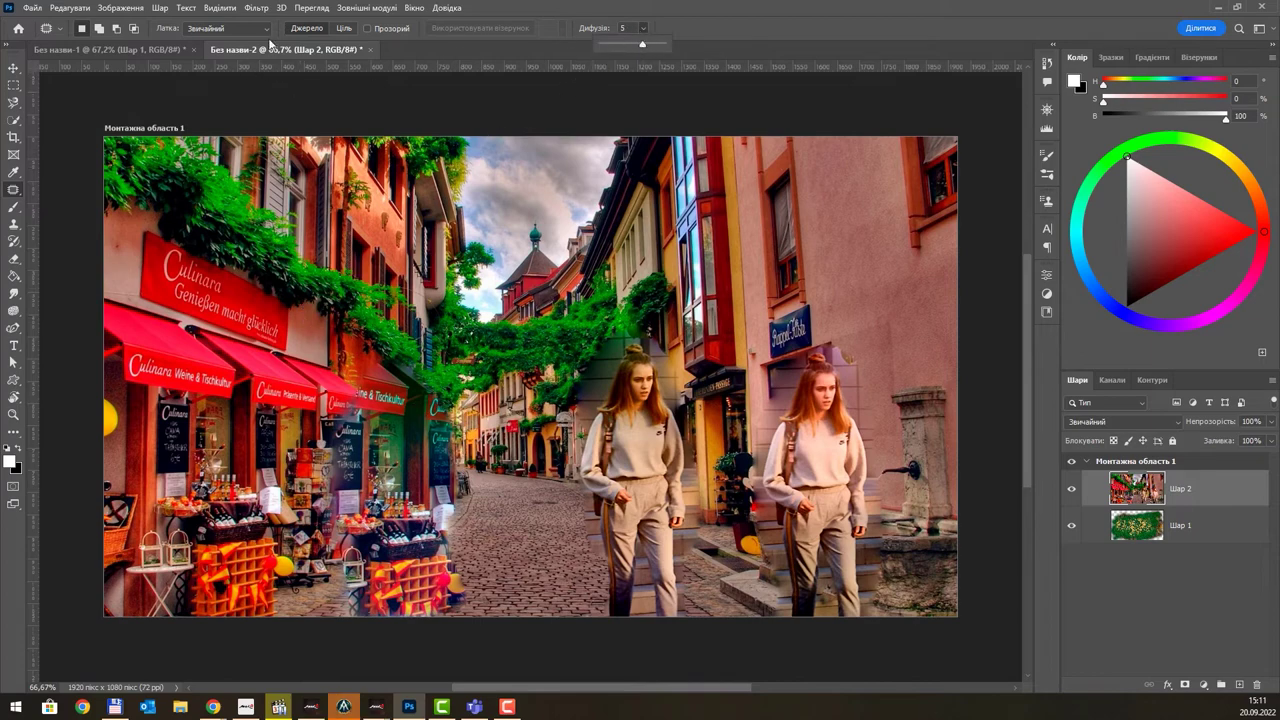
click(228, 28)
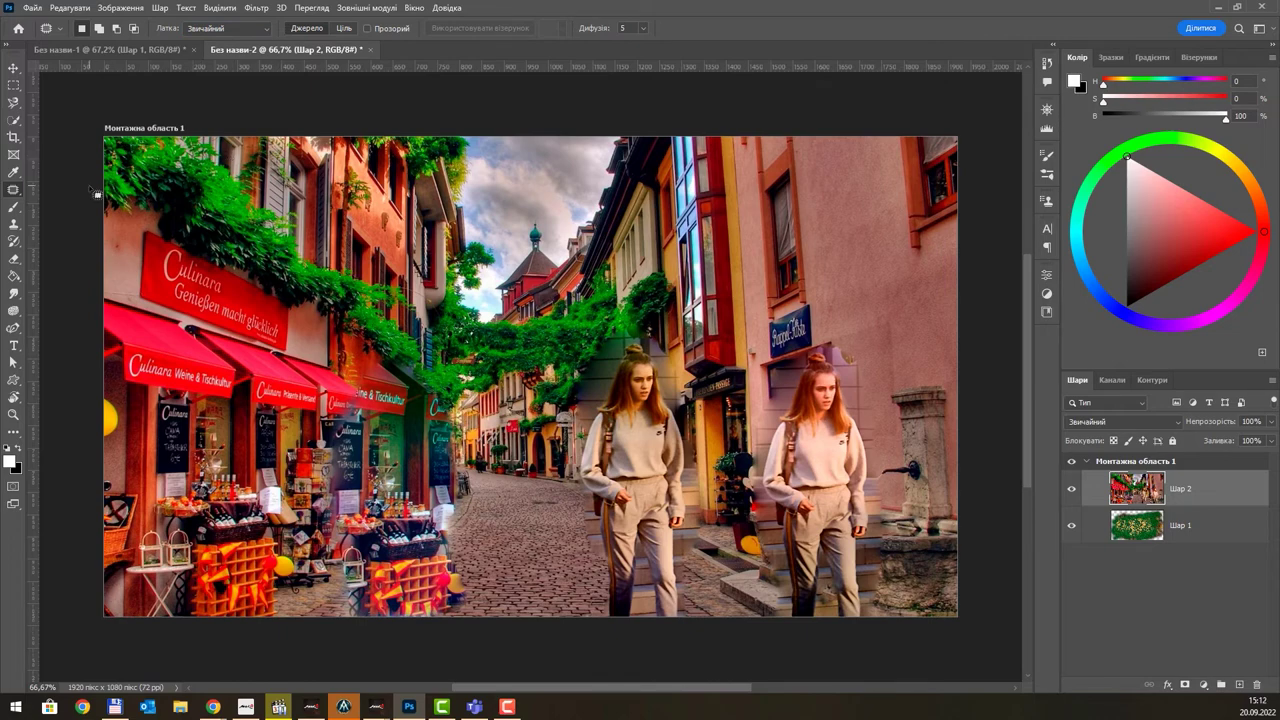
Step: Erase three white strokes through the shops, street middle and right girl on Шар 2, hiding Шар 1
key(e)
mouse_move(418, 129)
mouse_down()
mouse_move(350, 290)
mouse_move(265, 640)
mouse_up()
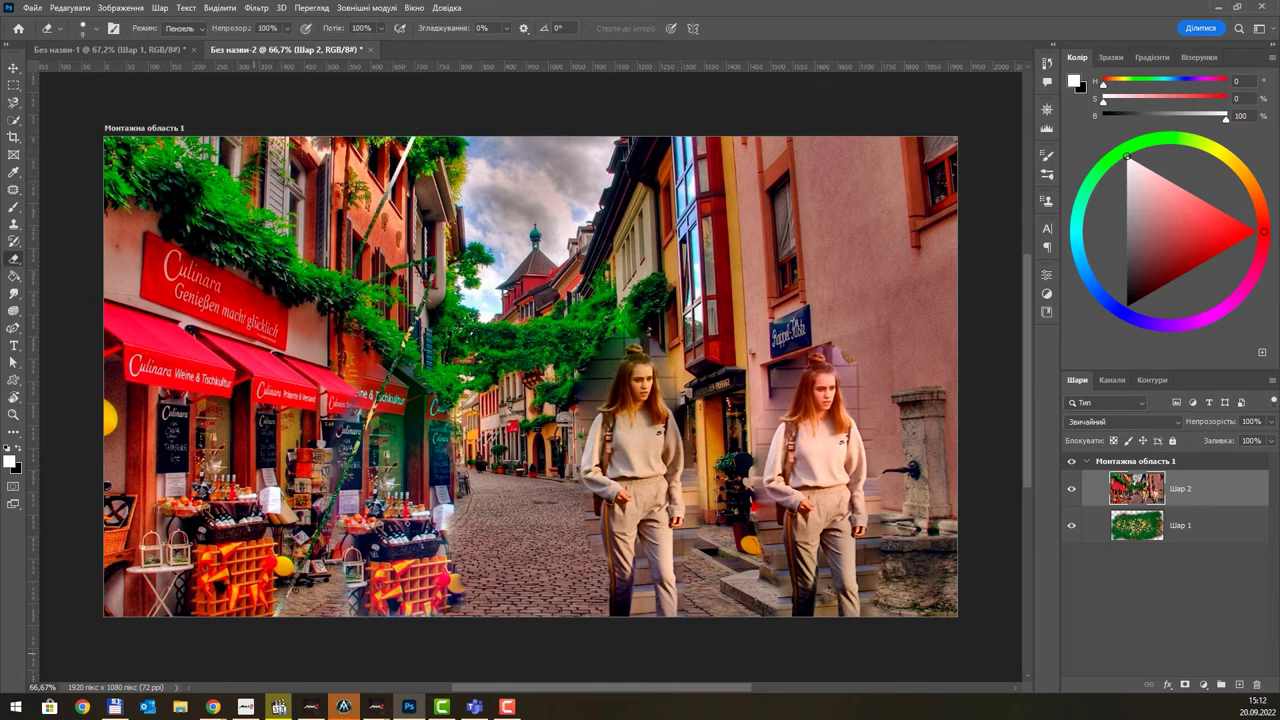
click(1070, 525)
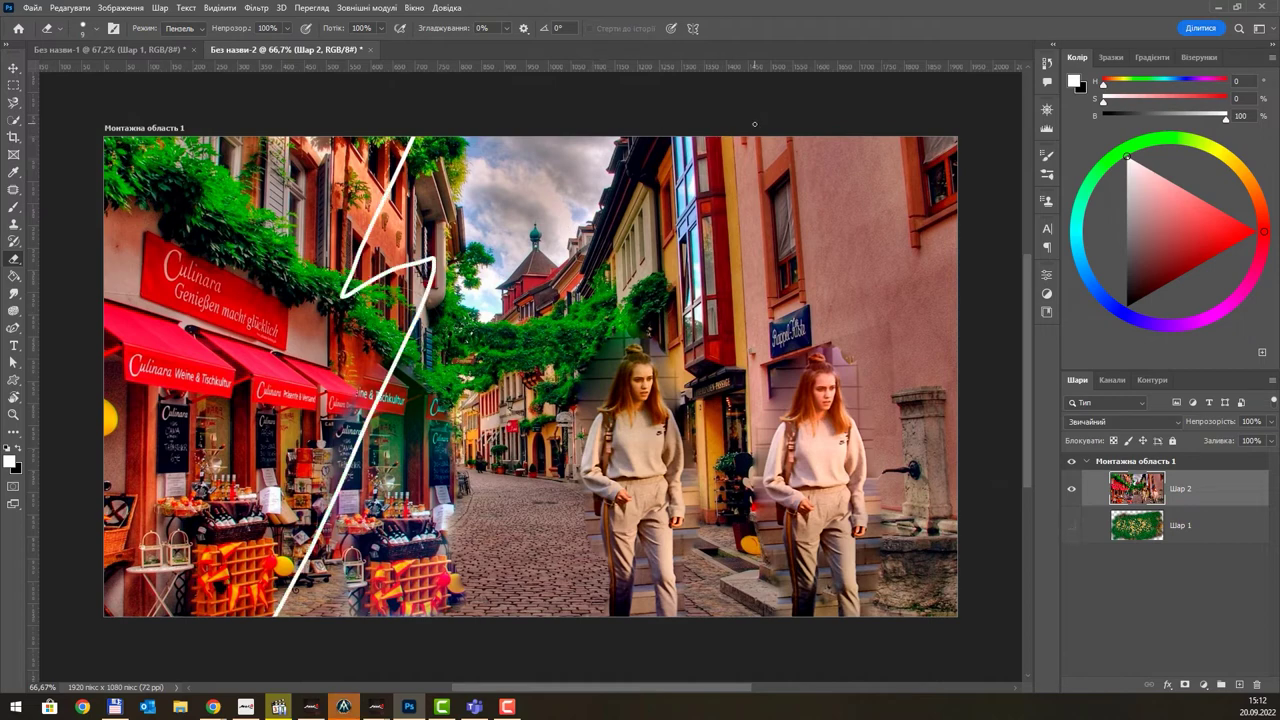
mouse_move(754, 124)
mouse_down()
mouse_move(706, 305)
mouse_move(730, 500)
mouse_move(715, 625)
mouse_up()
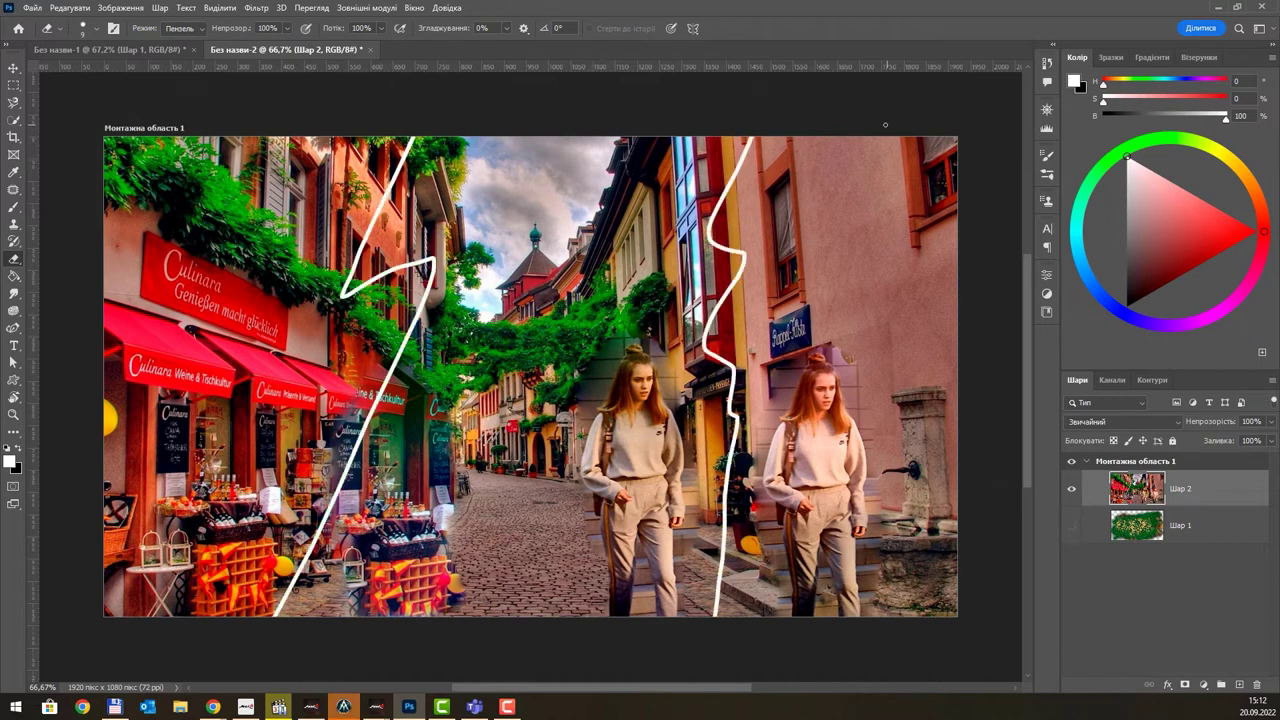
mouse_move(885, 124)
mouse_down()
mouse_move(820, 420)
mouse_move(828, 625)
mouse_up()
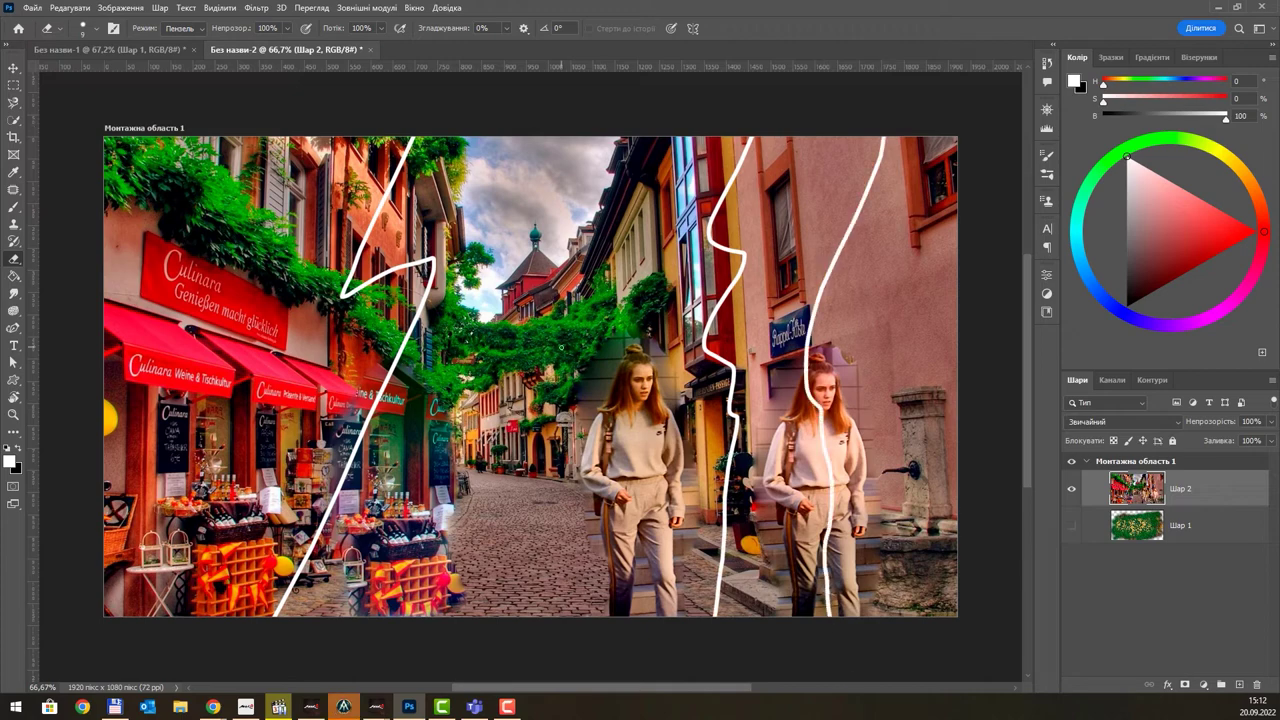
click(14, 191)
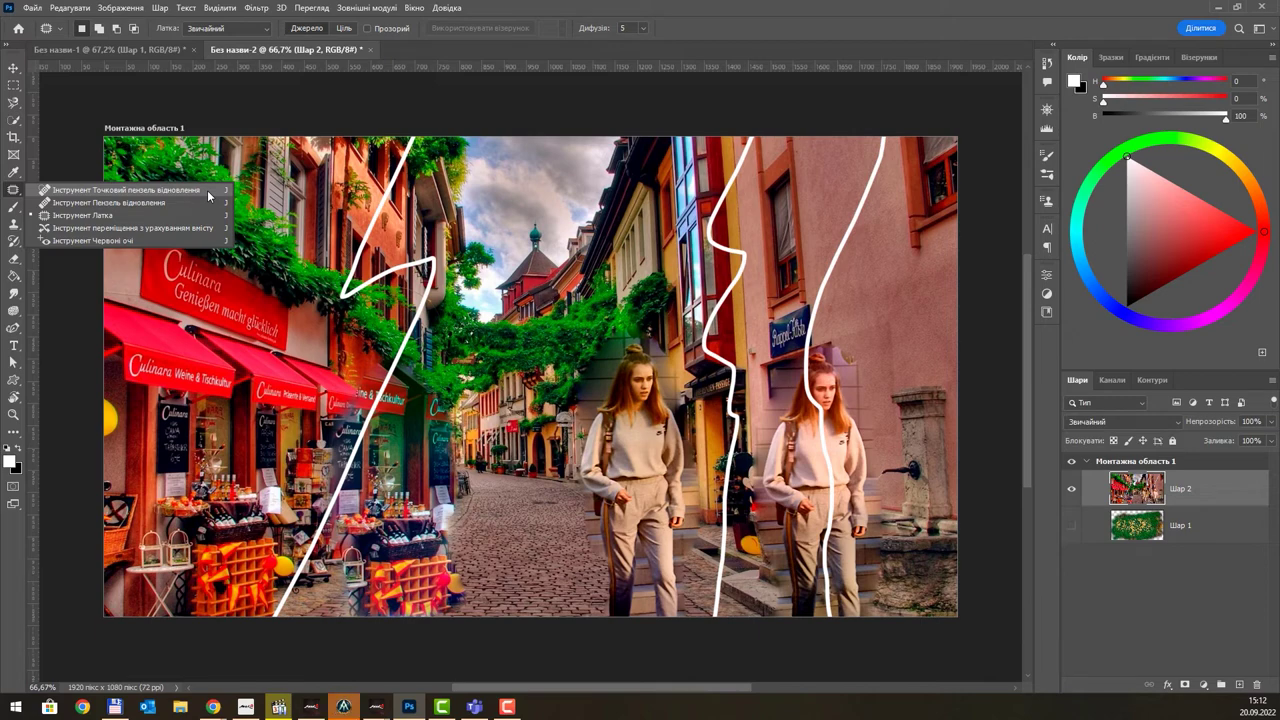
Step: With a smaller Spot Healing brush, heal the white line over the left shops
click(208, 195)
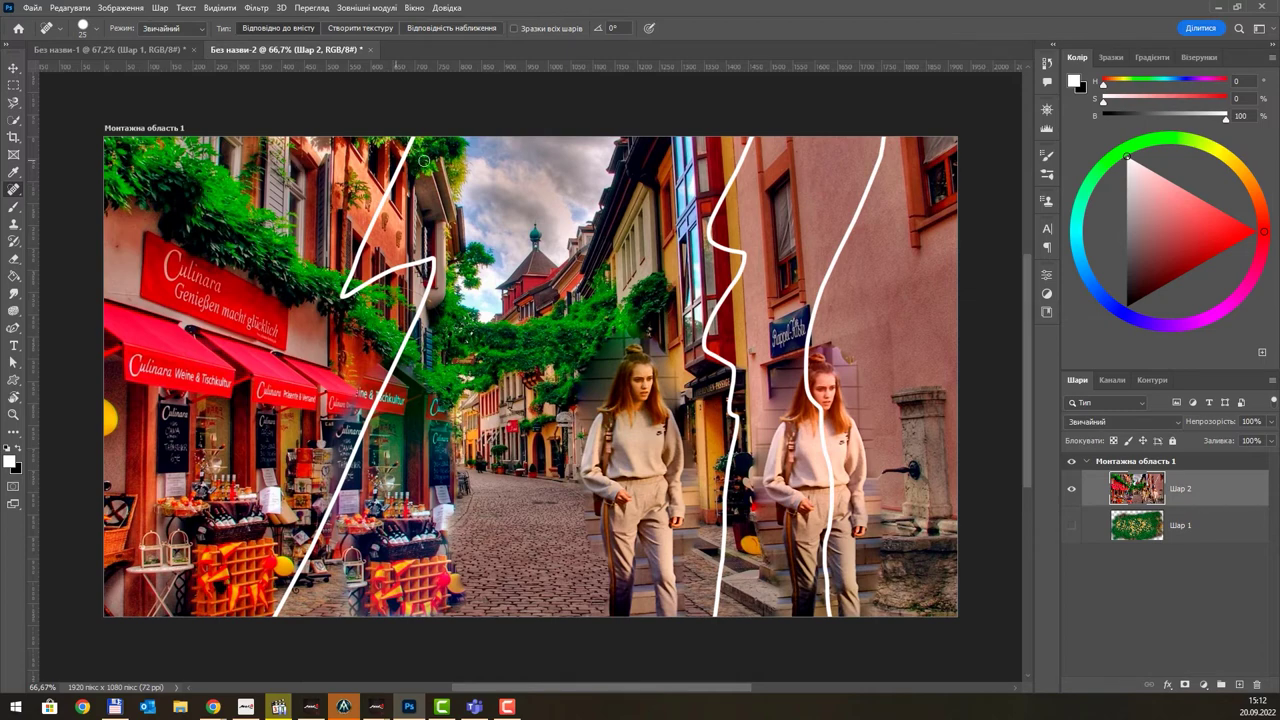
key(bracketleft)
drag(413, 142, 348, 284)
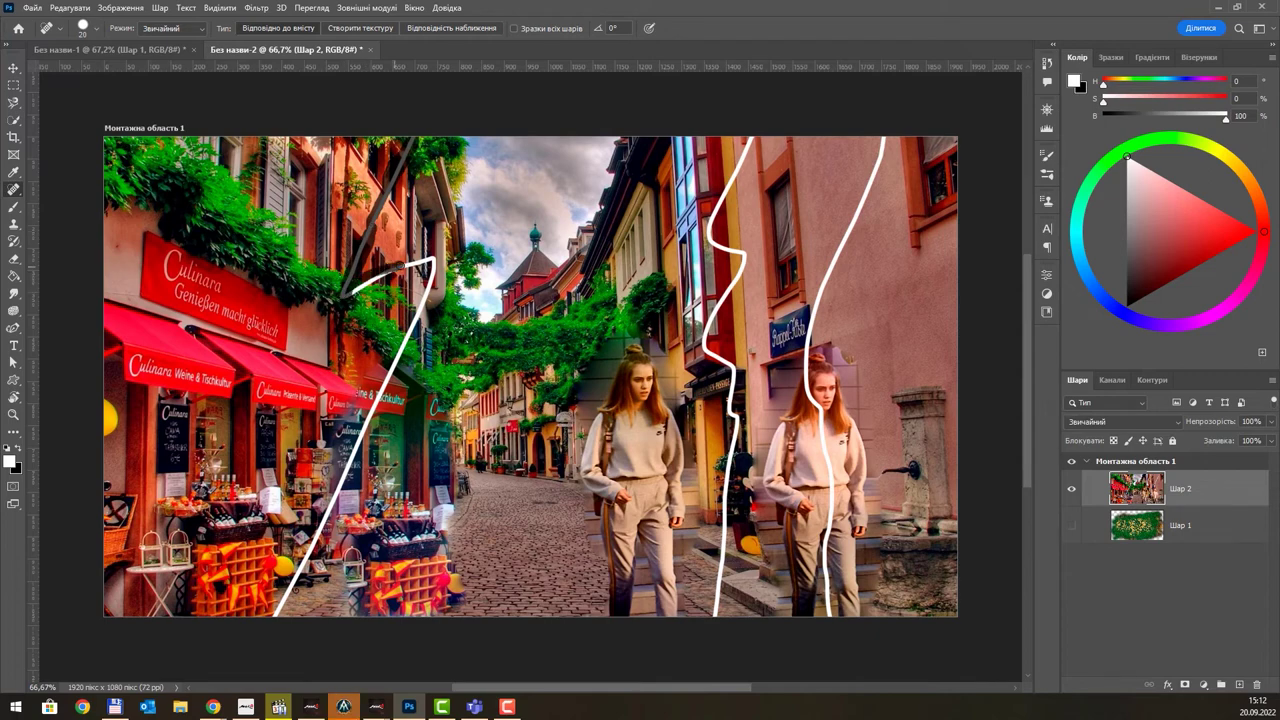
mouse_move(378, 276)
mouse_down()
mouse_move(428, 258)
mouse_move(414, 336)
mouse_up()
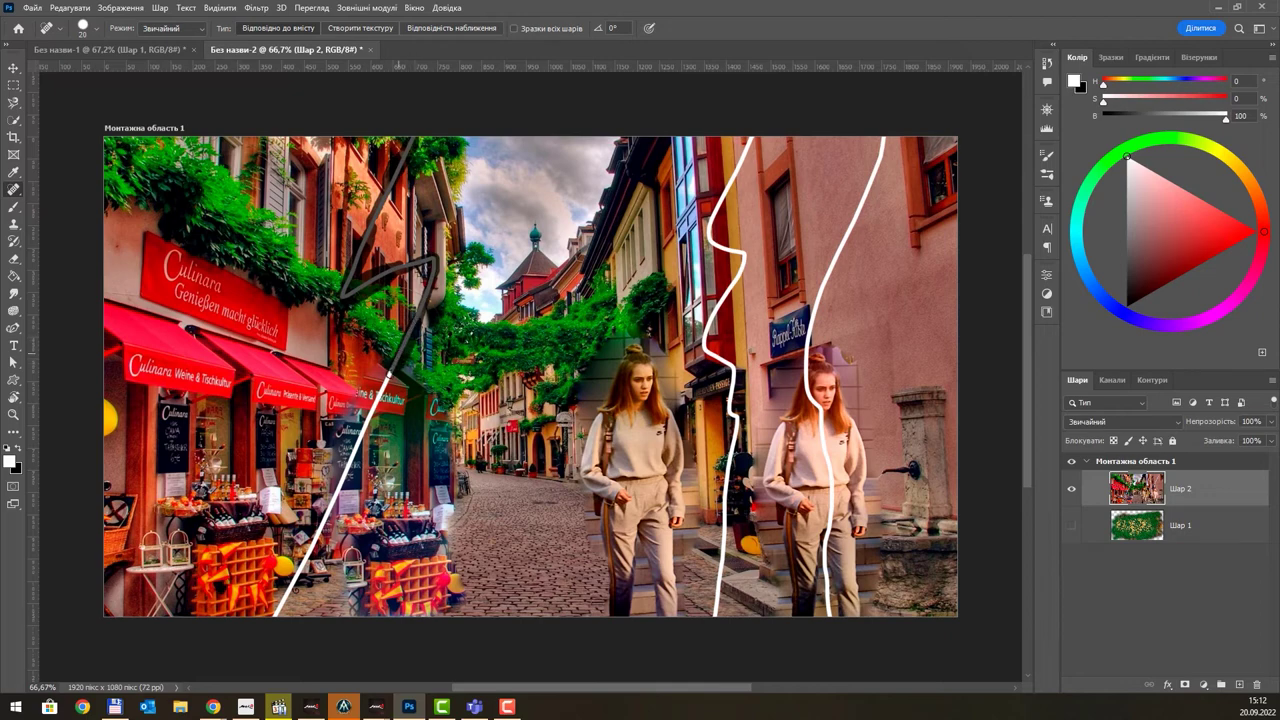
drag(373, 396, 276, 612)
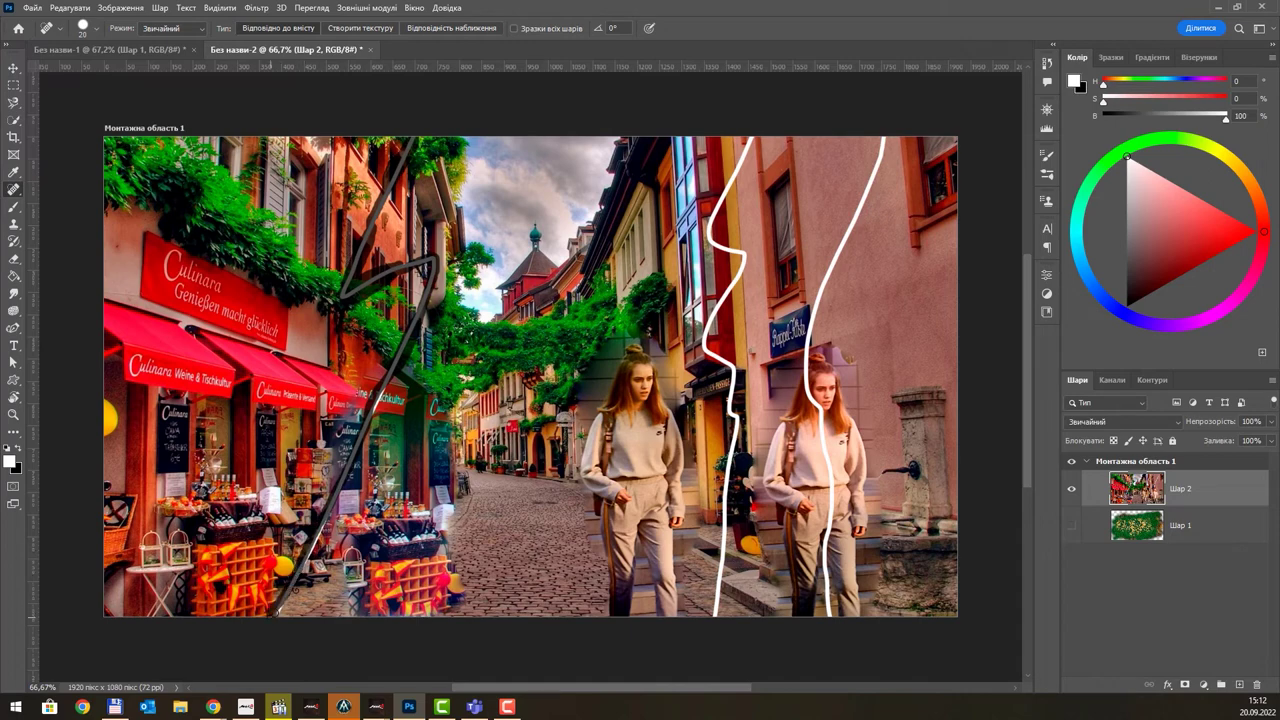
drag(344, 508, 378, 396)
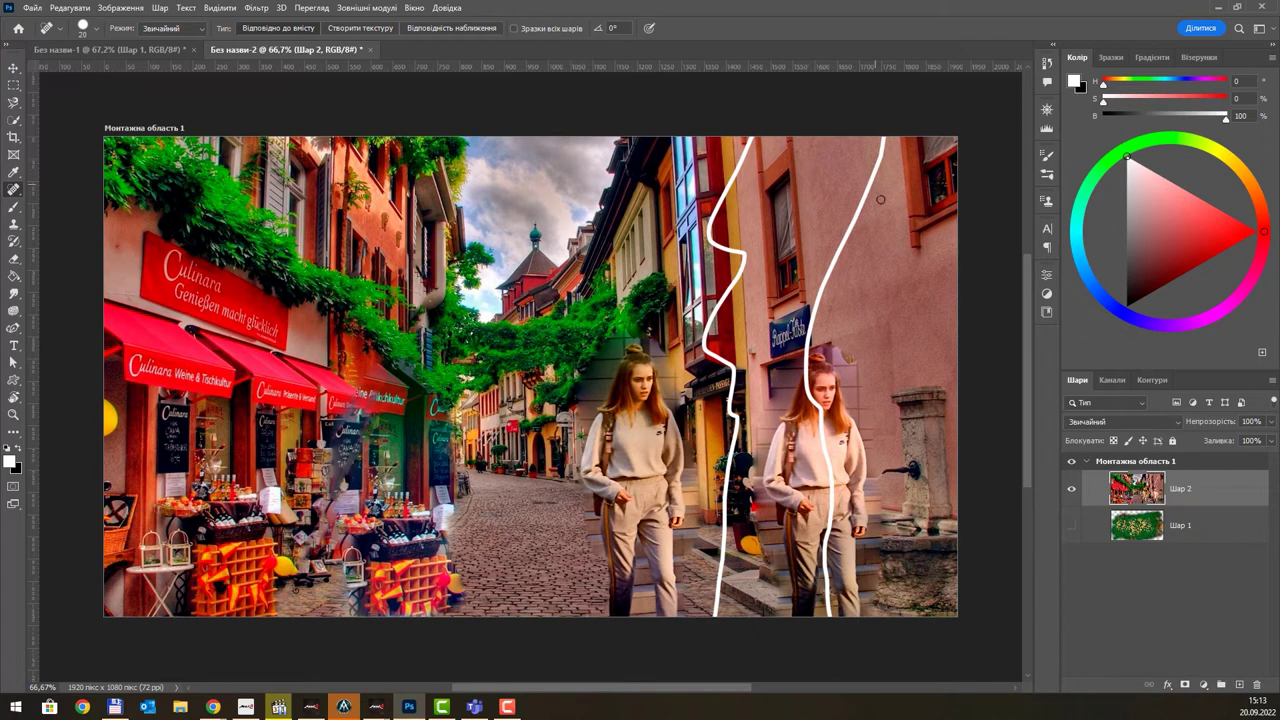
Step: Heal the white line through the right girl and the top of the middle line
mouse_move(883, 138)
mouse_down()
mouse_move(810, 322)
mouse_move(806, 394)
mouse_move(830, 476)
mouse_move(823, 615)
mouse_move(826, 446)
mouse_up()
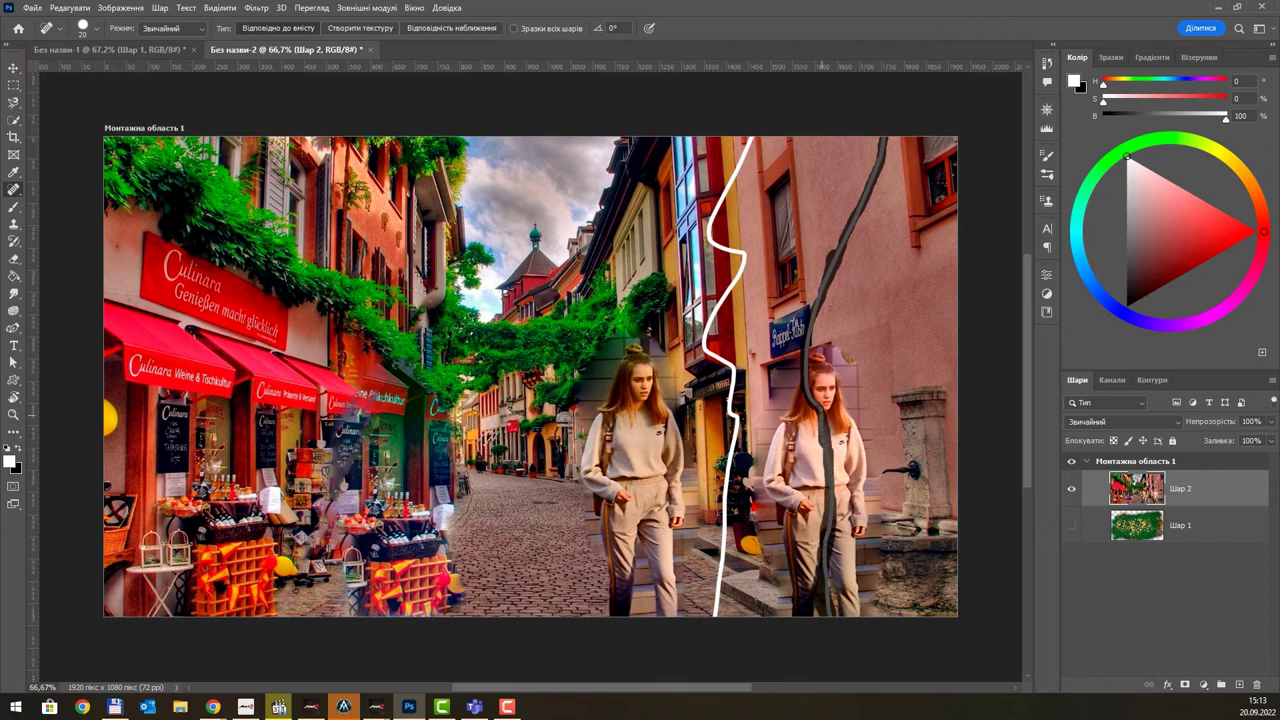
drag(818, 339, 819, 275)
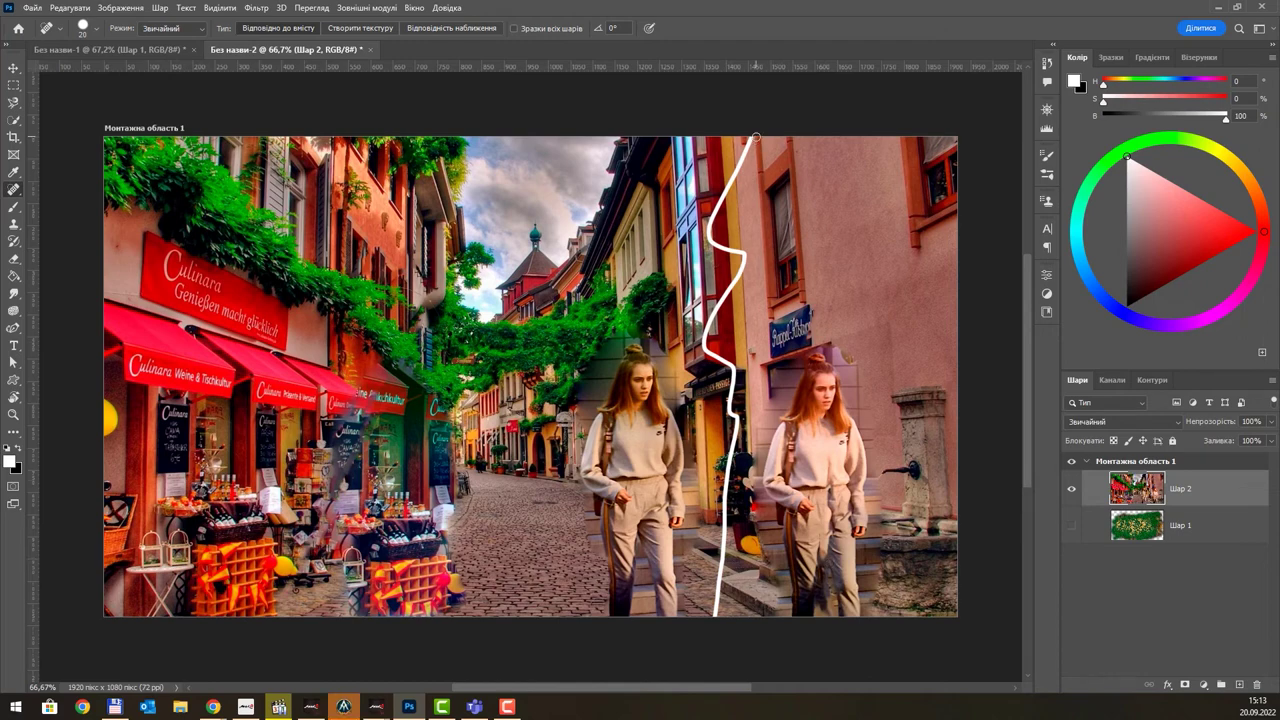
mouse_move(756, 137)
mouse_down()
mouse_move(720, 208)
mouse_move(745, 258)
mouse_move(710, 326)
mouse_move(716, 356)
mouse_up()
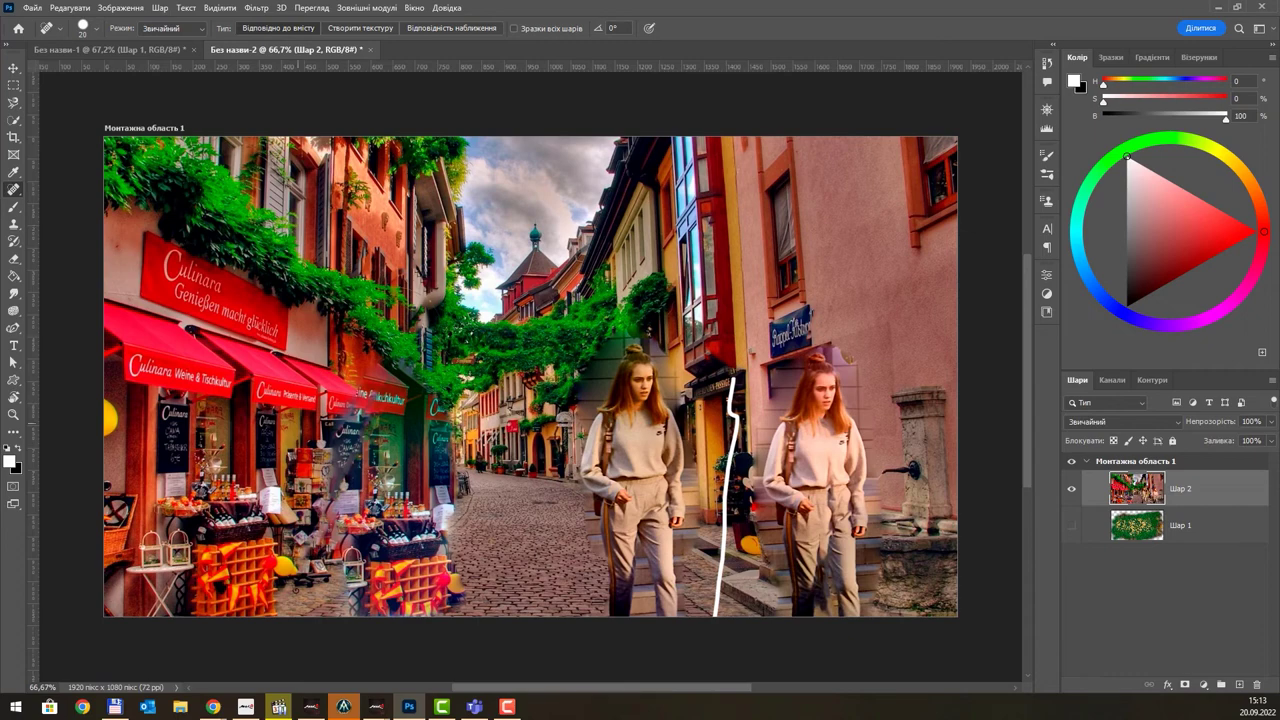
right_click(13, 190)
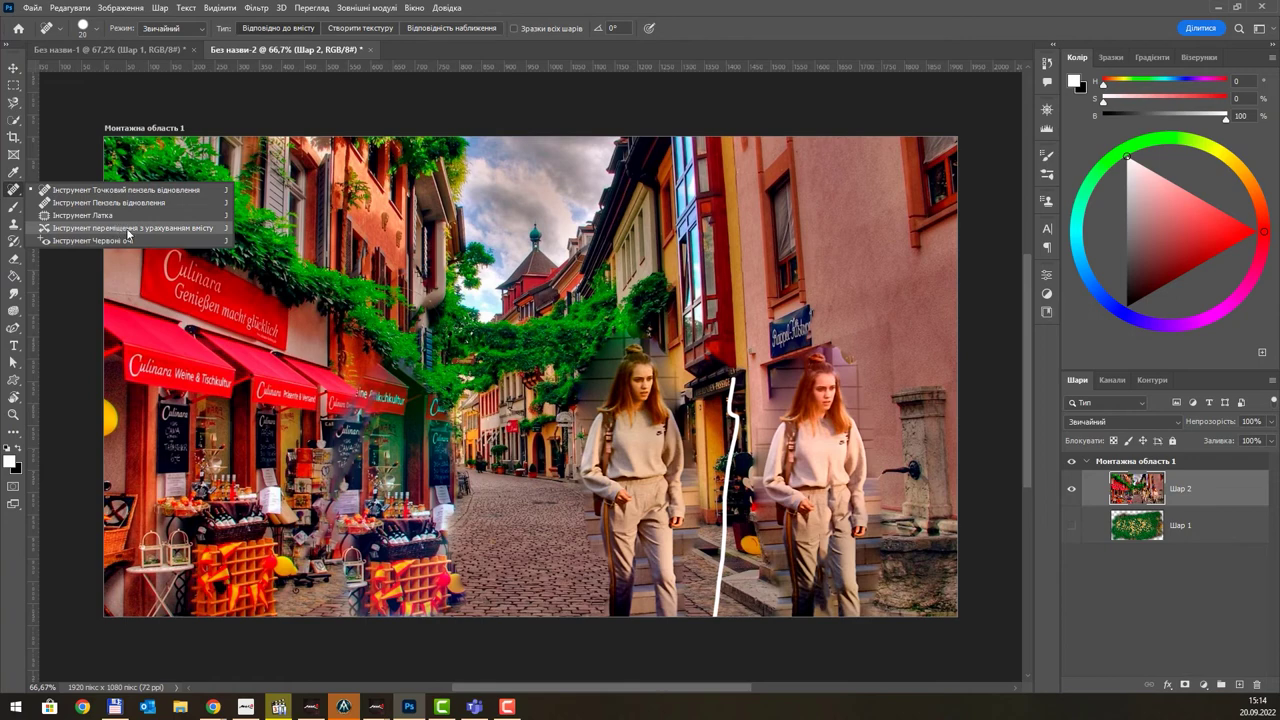
click(204, 234)
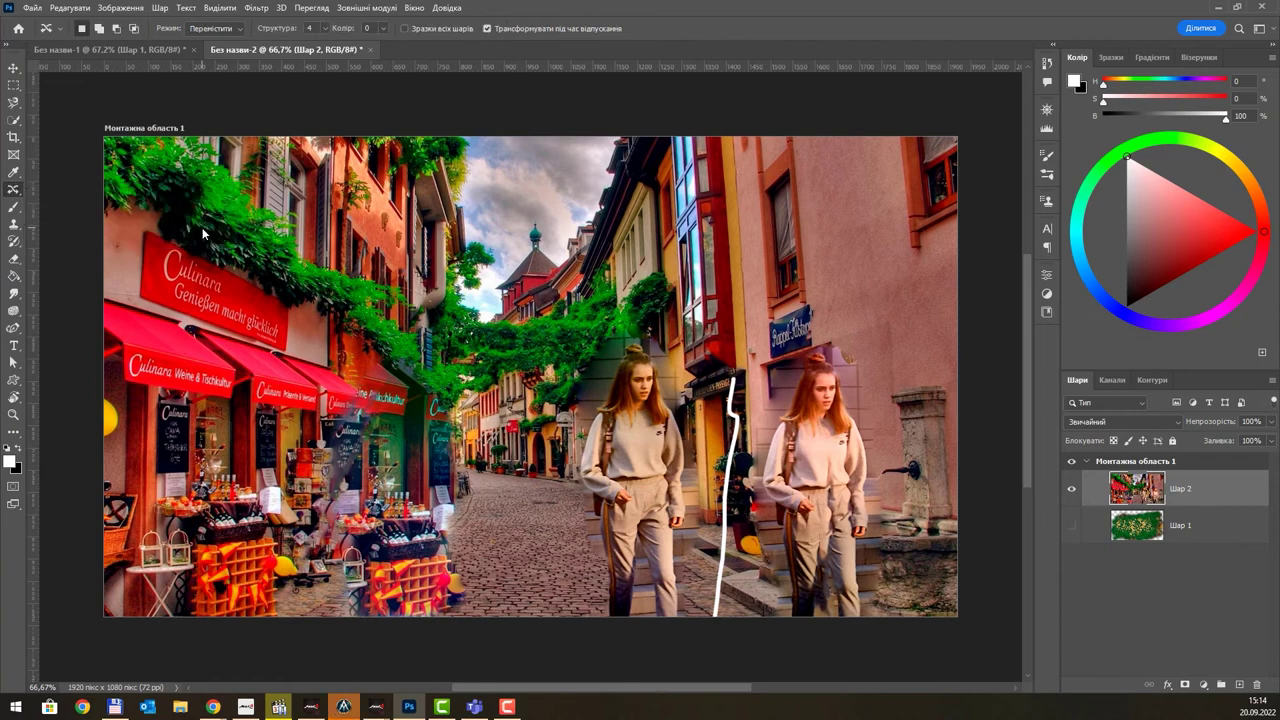
click(223, 32)
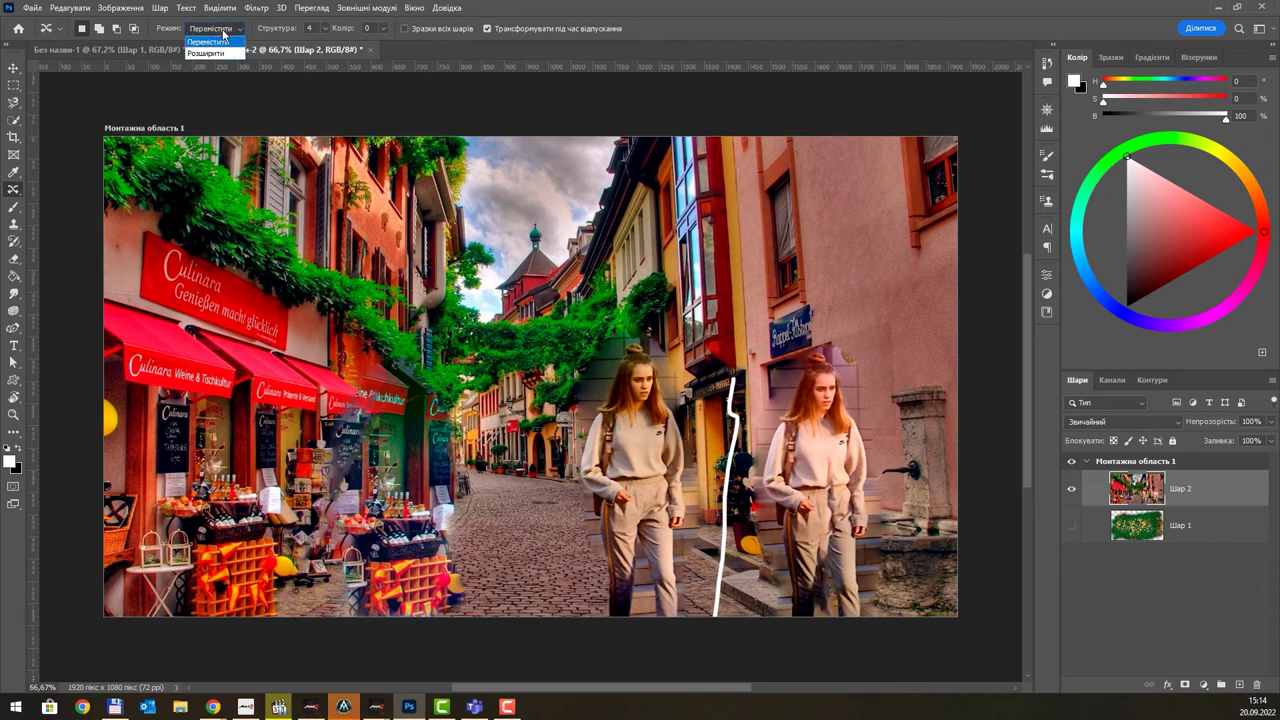
click(212, 53)
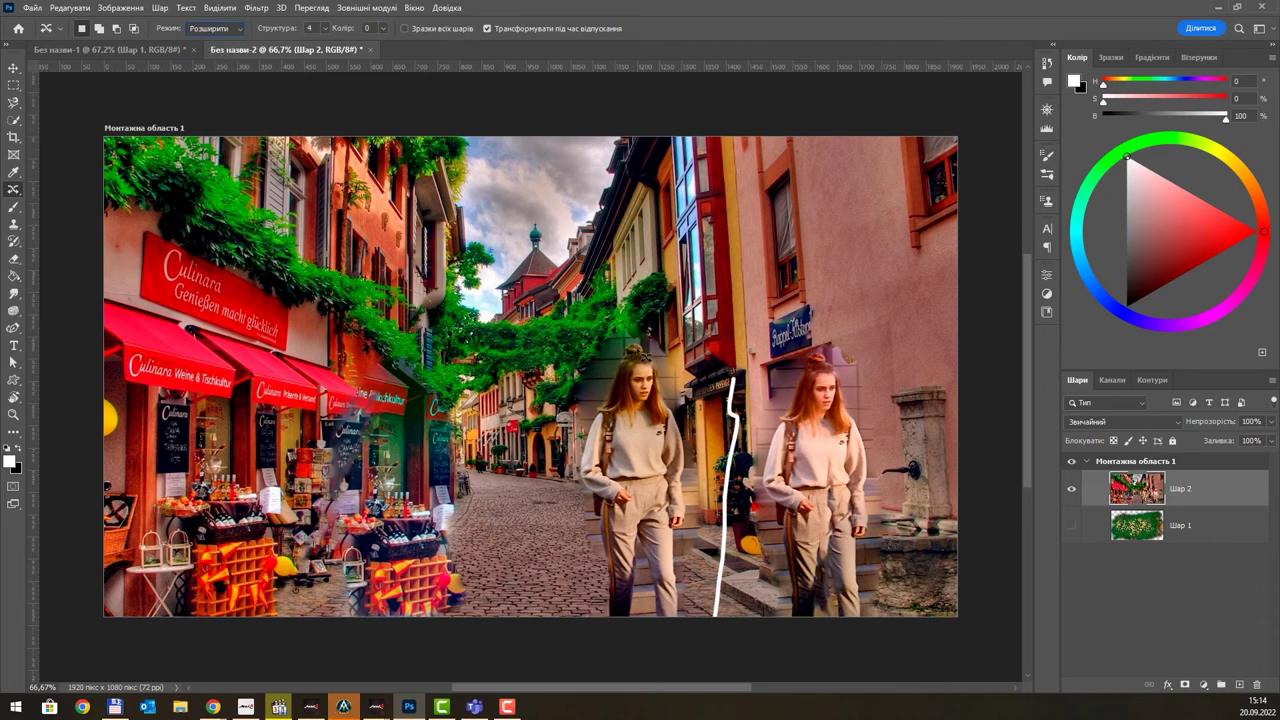
mouse_move(645, 352)
mouse_down()
mouse_move(632, 632)
mouse_move(672, 380)
mouse_up()
drag(654, 426, 280, 374)
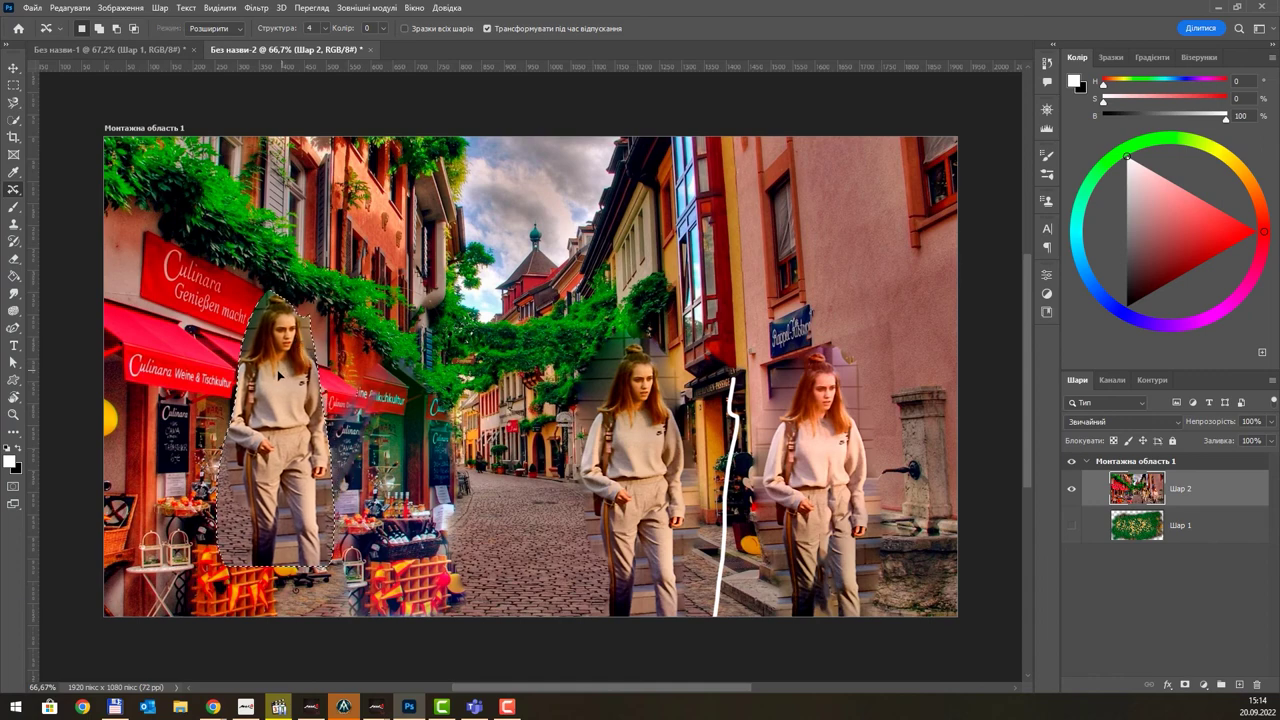
drag(275, 369, 315, 384)
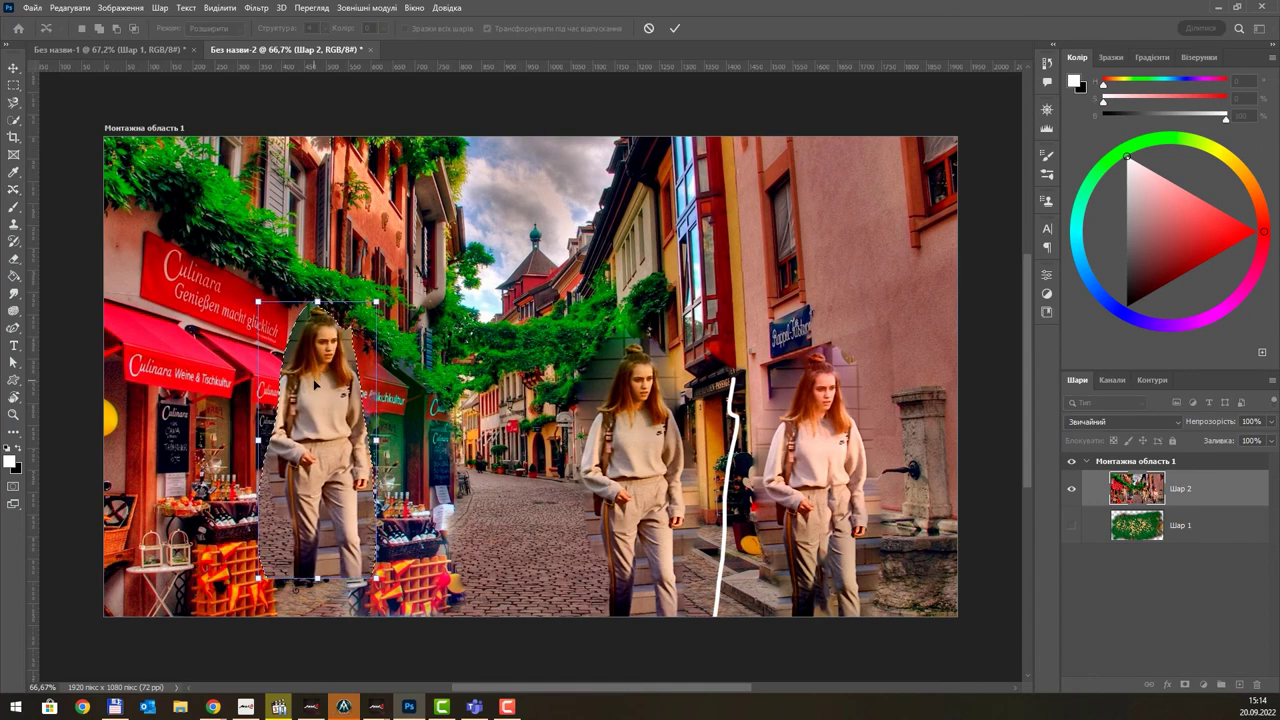
key(Return)
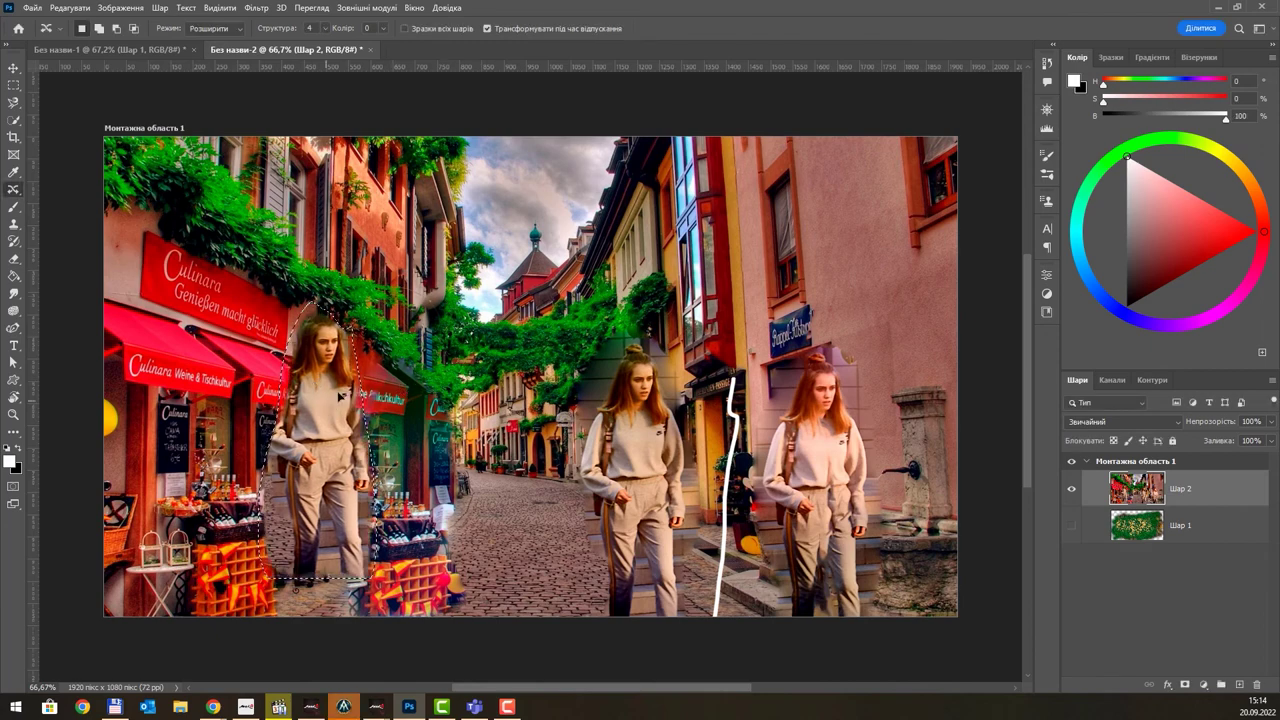
drag(340, 395, 515, 250)
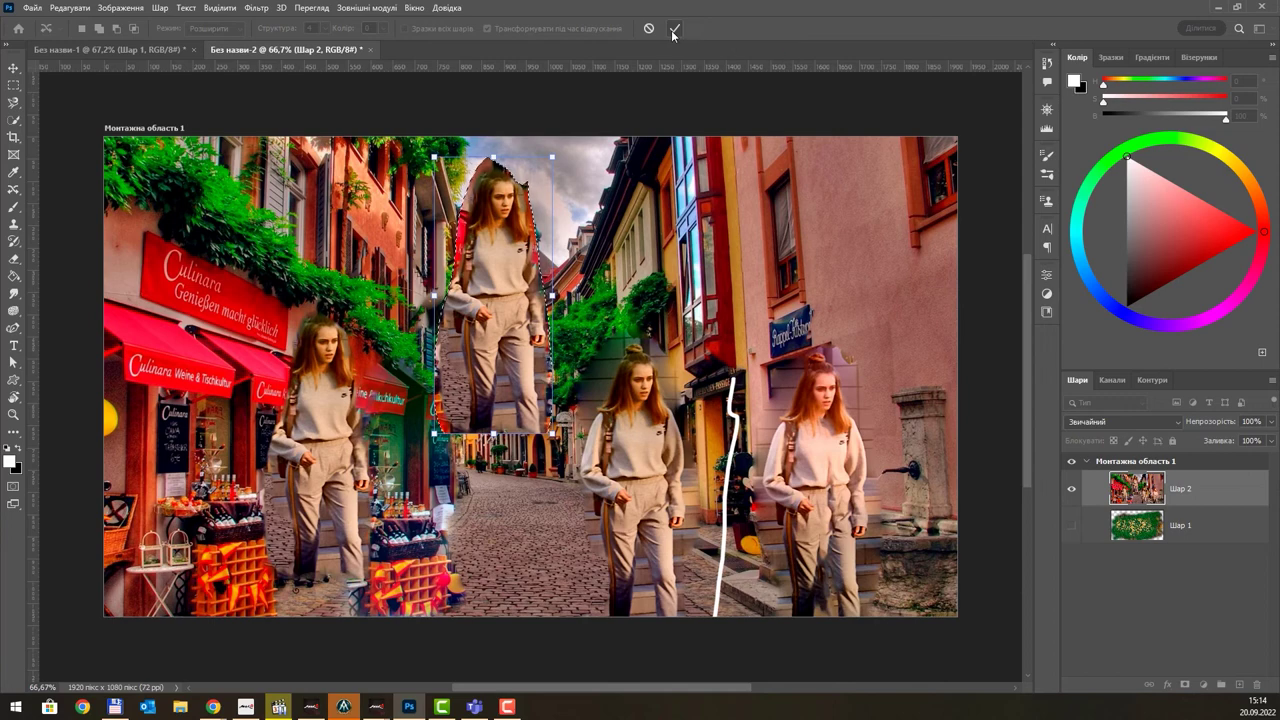
click(673, 30)
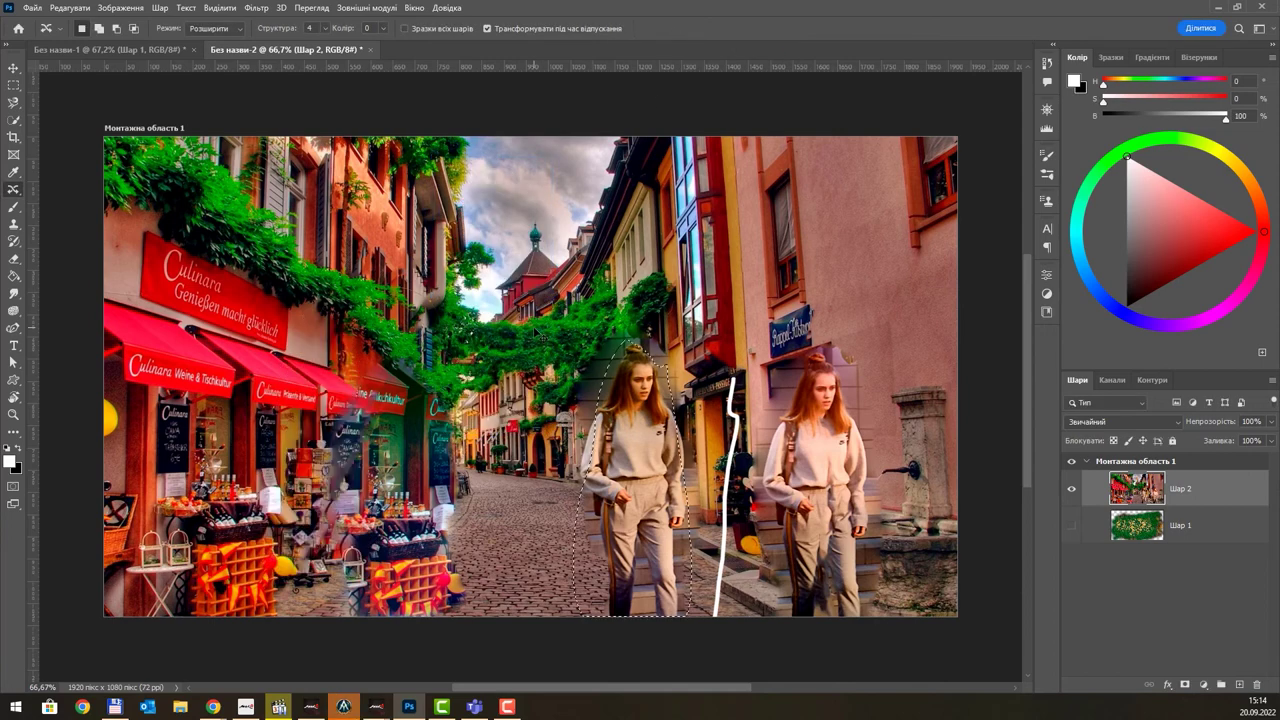
Step: With Content-Aware Move in Move mode, shift the middle girl left near the shops
click(214, 30)
click(213, 44)
mouse_move(631, 443)
mouse_down()
mouse_move(322, 432)
mouse_move(513, 438)
mouse_up()
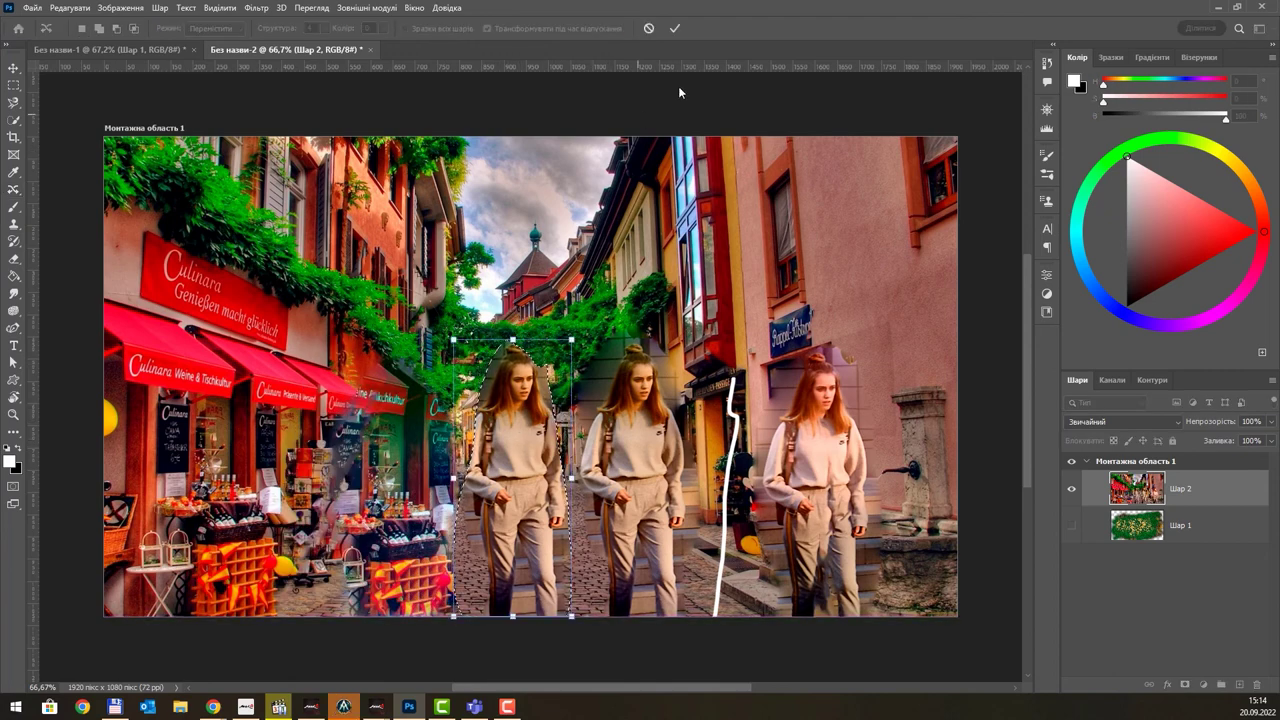
click(675, 28)
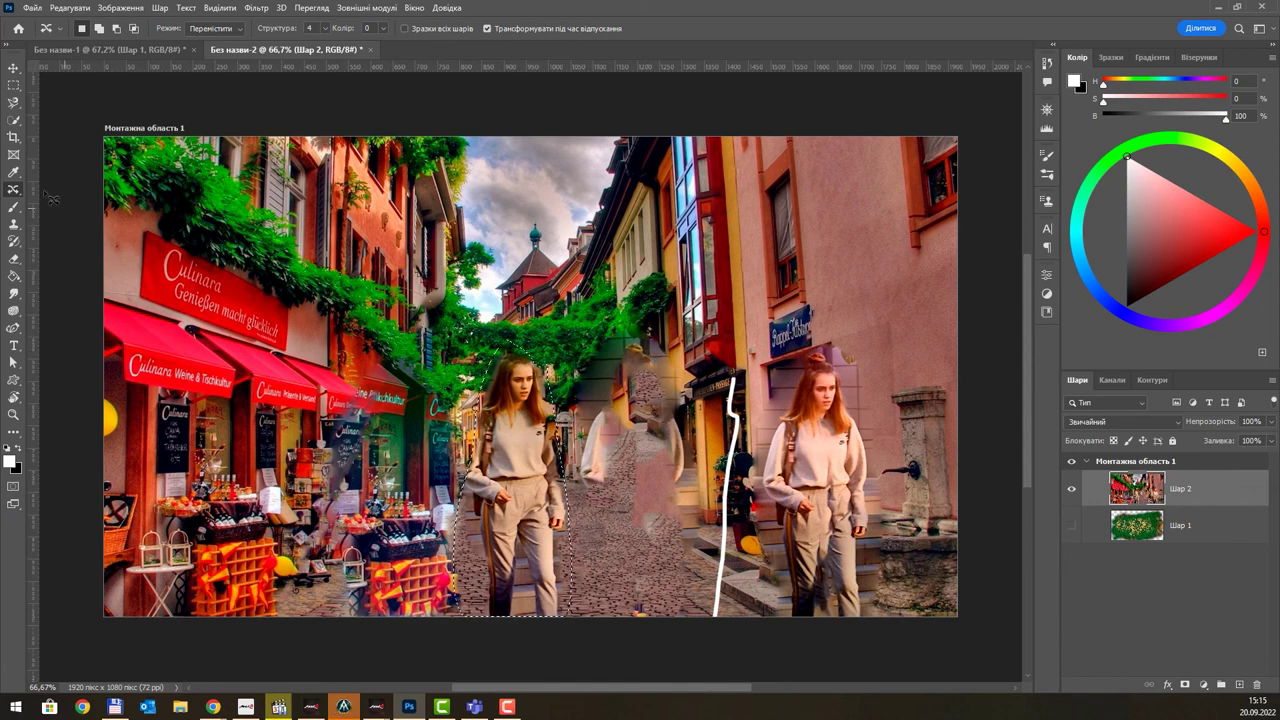
right_click(13, 189)
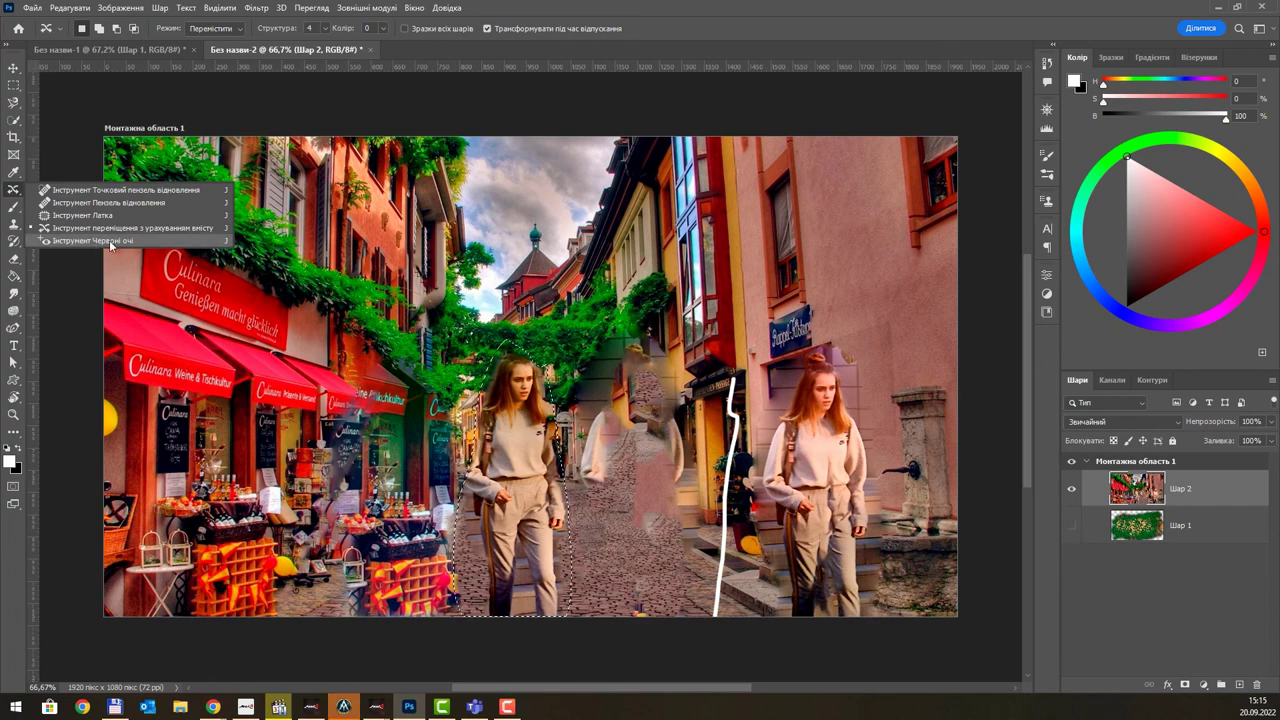
Step: Deselect the girl and desaturate a spot on the red awning with the Red Eye Tool
click(105, 241)
scroll(300, 362, up, 1)
scroll(303, 362, up, 1)
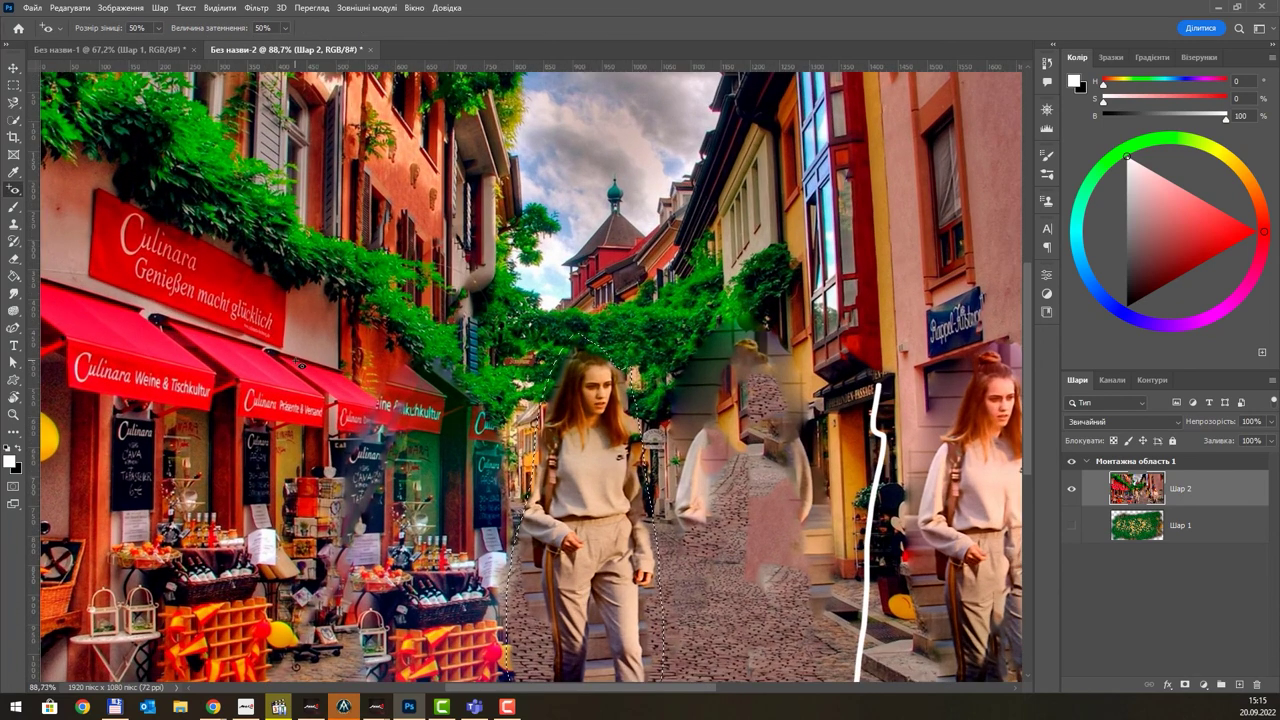
key(ctrl+d)
scroll(258, 358, up, 1)
scroll(241, 356, up, 1)
click(259, 377)
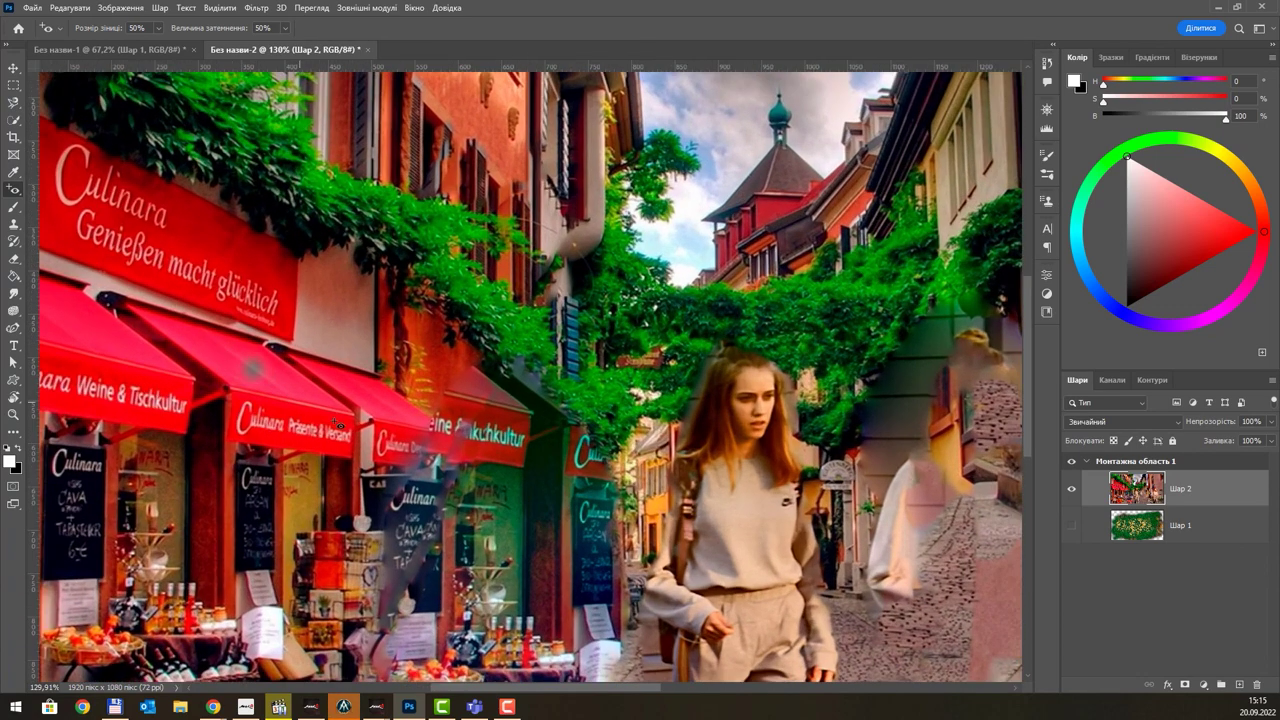
click(266, 368)
Step: Zoom back out and reposition the street scene in the window
scroll(344, 371, down, 1)
scroll(344, 371, down, 1)
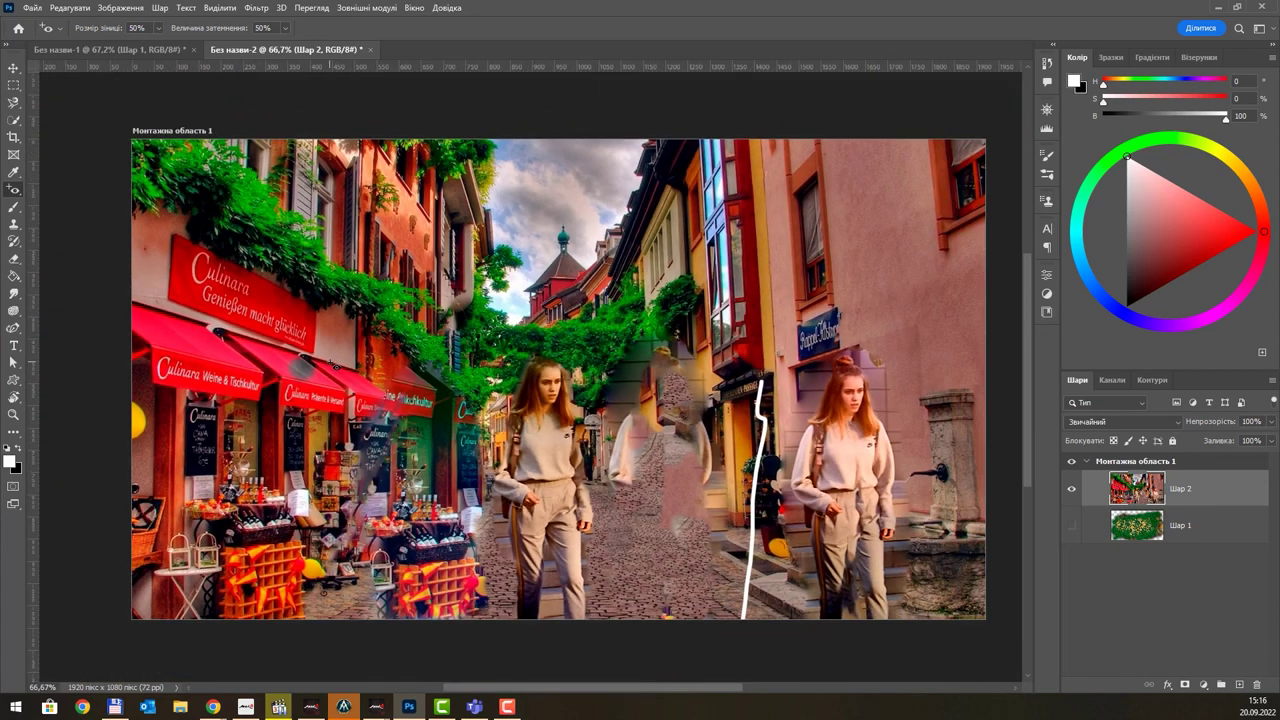
drag(545, 308, 484, 301)
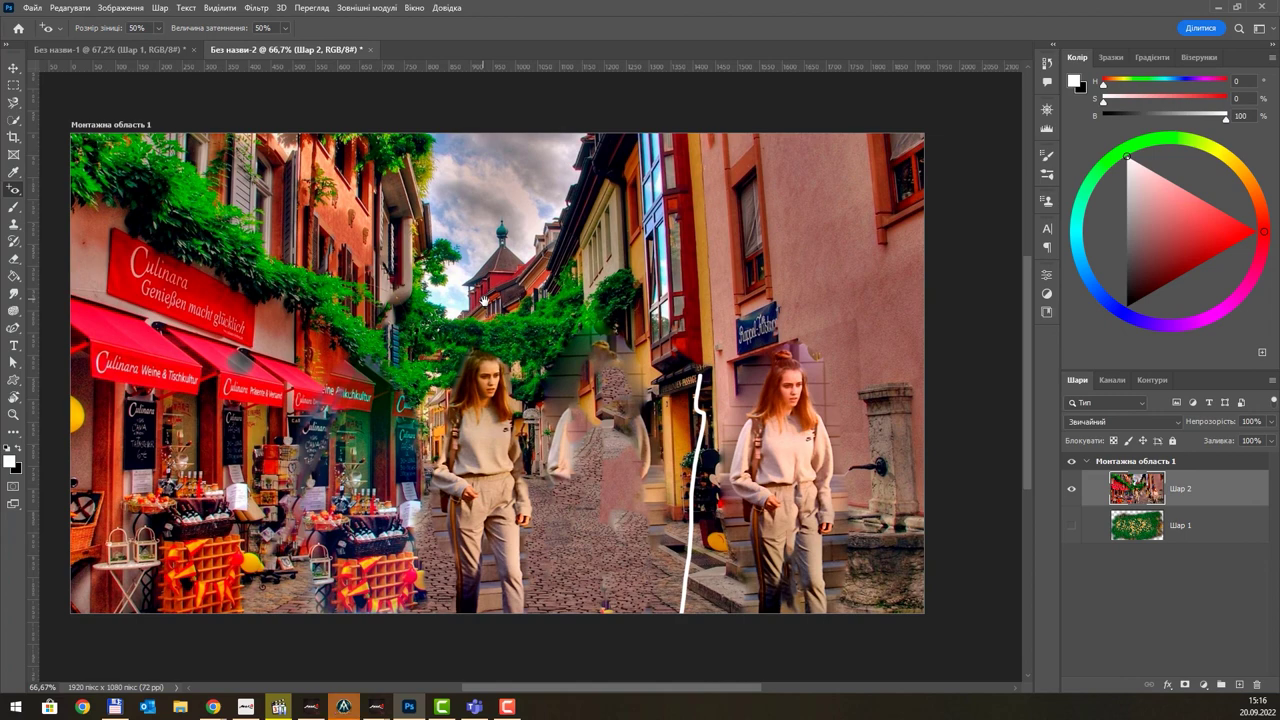
drag(490, 250, 522, 247)
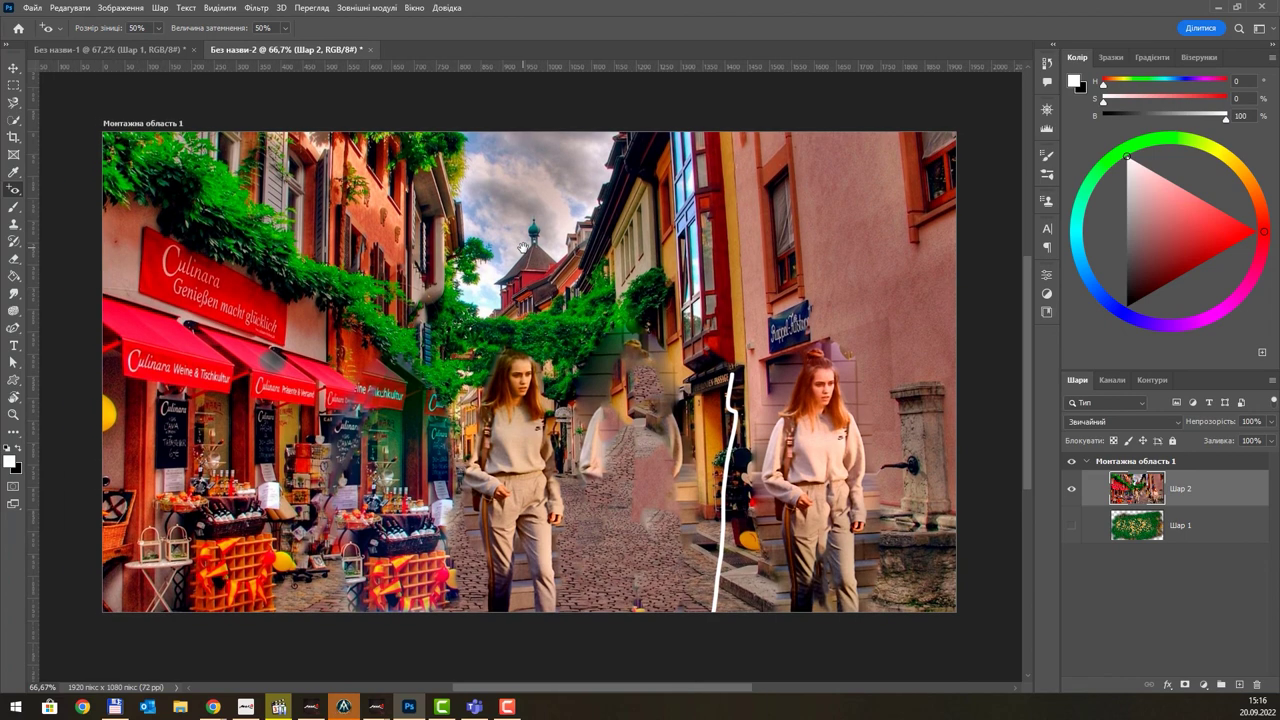
right_click(8, 193)
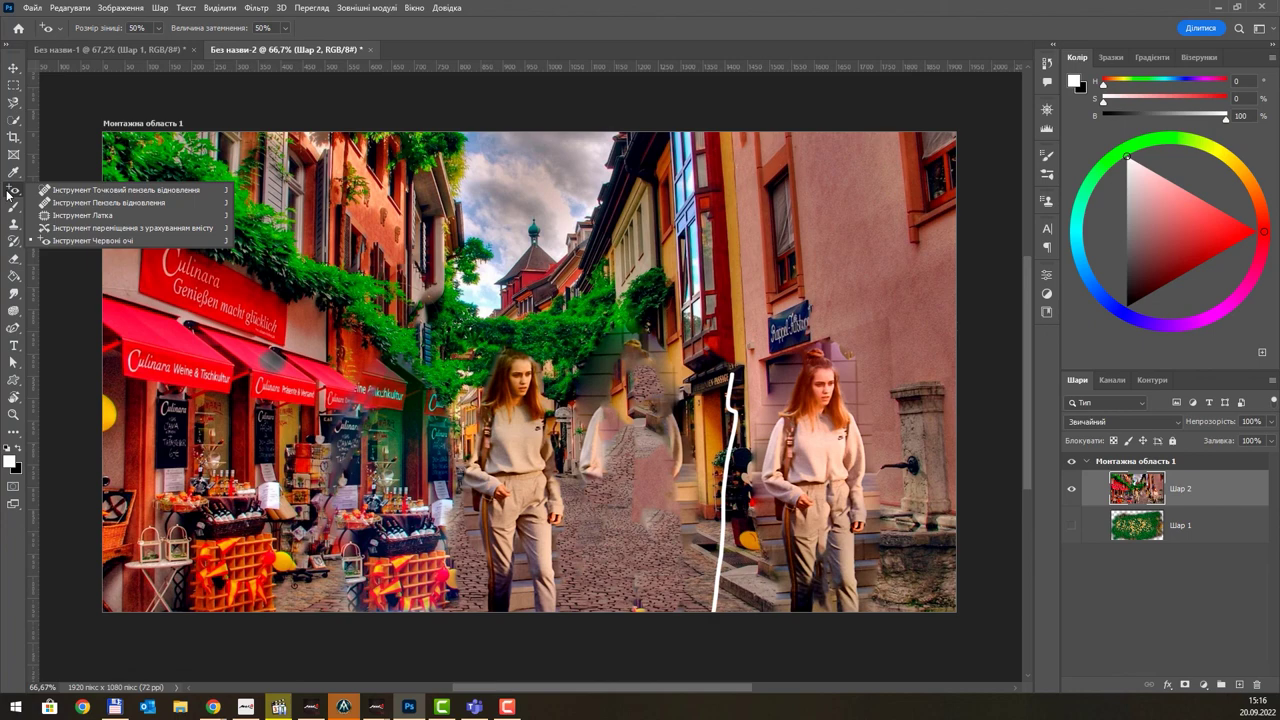
click(144, 50)
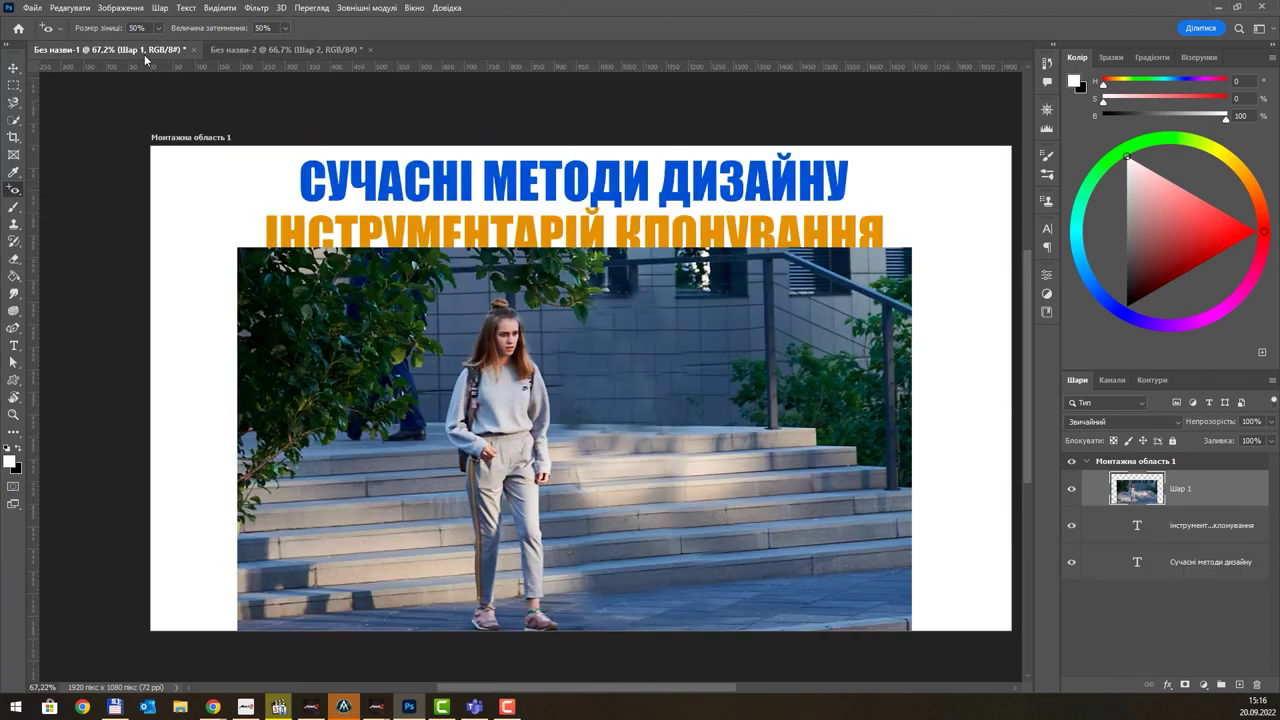